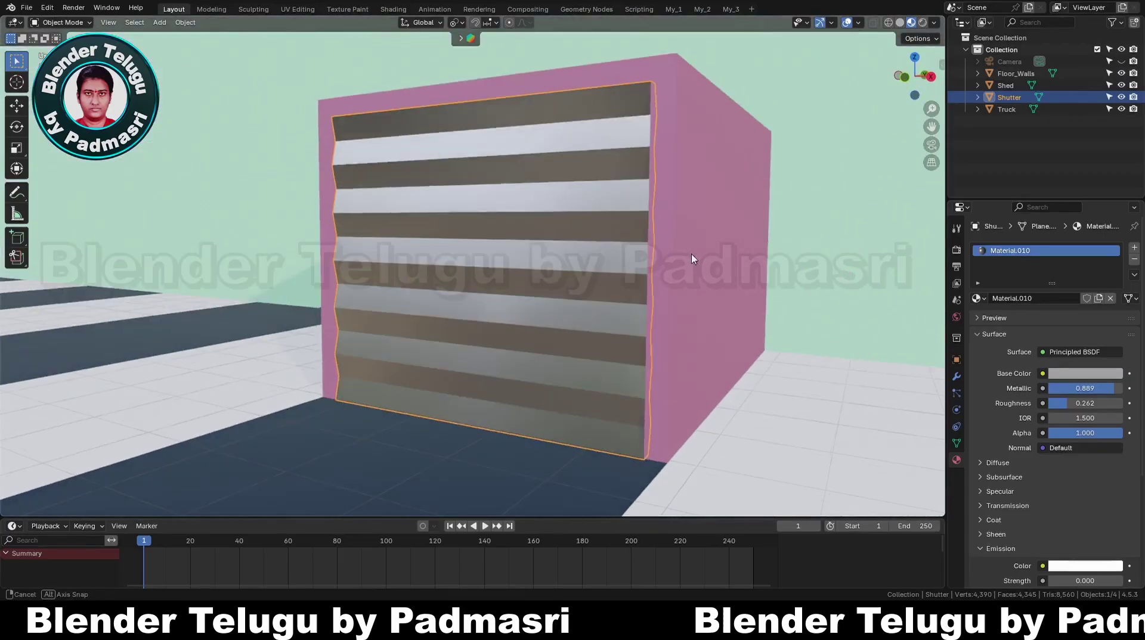
Isolate the truck in local view and look at it from the front corner
key("g")
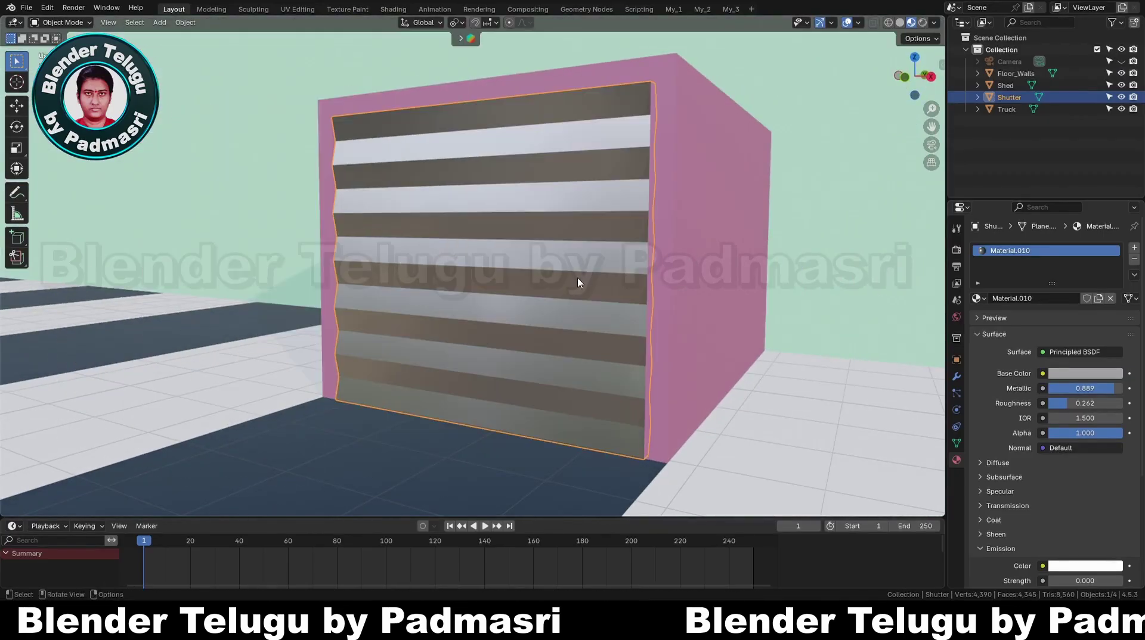
left_click(1007, 109)
key("KP_Divide")
middle_click_drag(486, 363, 573, 303)
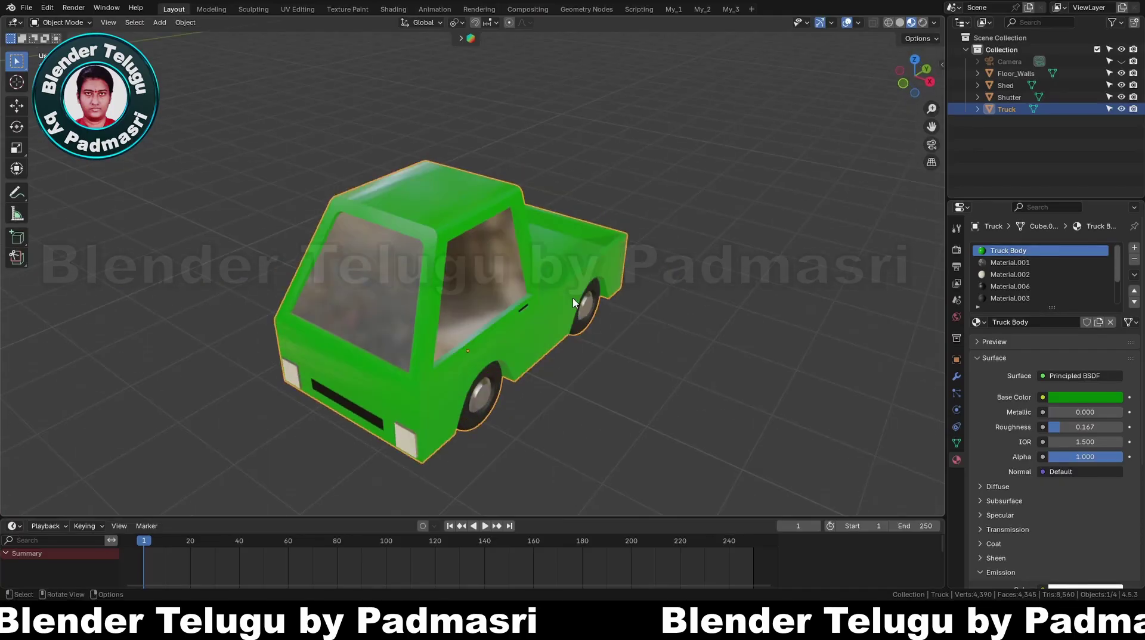
Isolate the shutter in local view and check where its origin point lies relative to the mesh
key("KP_Divide")
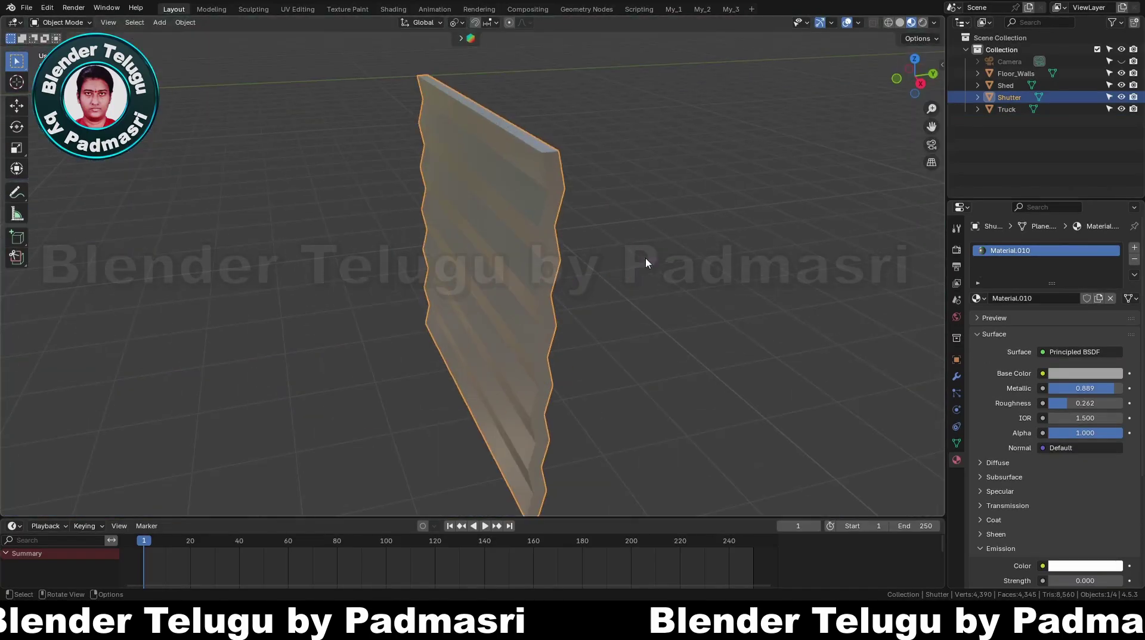
scroll(504, 286, "down", 2)
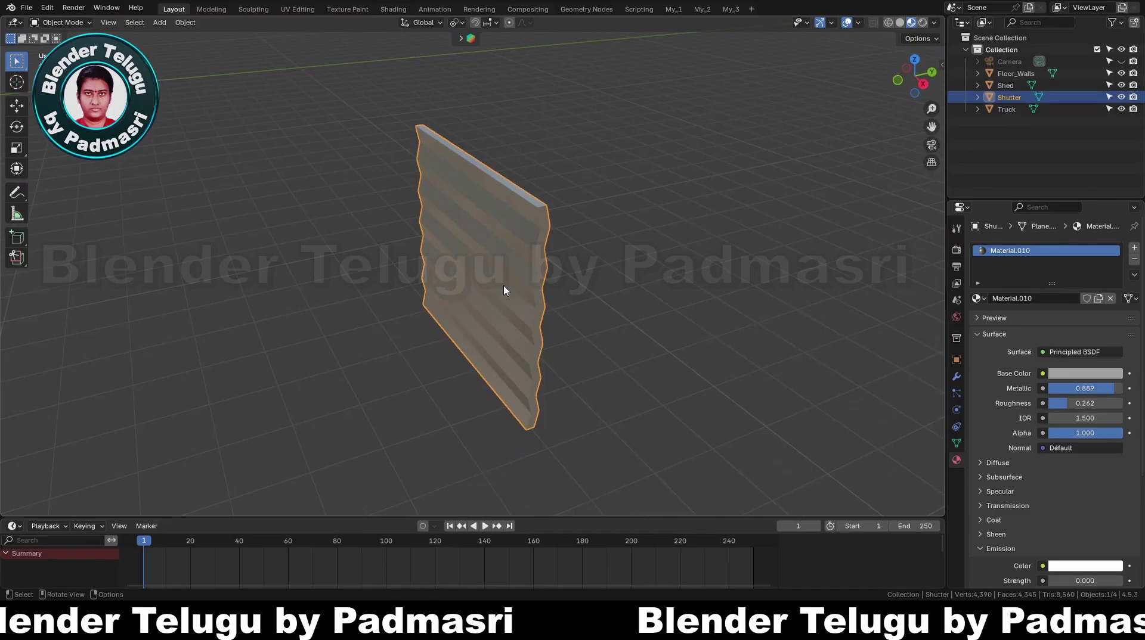
key("Tab")
scroll(504, 286, "down", 4)
key("Tab")
middle_click_drag(464, 312, 578, 319, "shift")
scroll(415, 291, "down", 7)
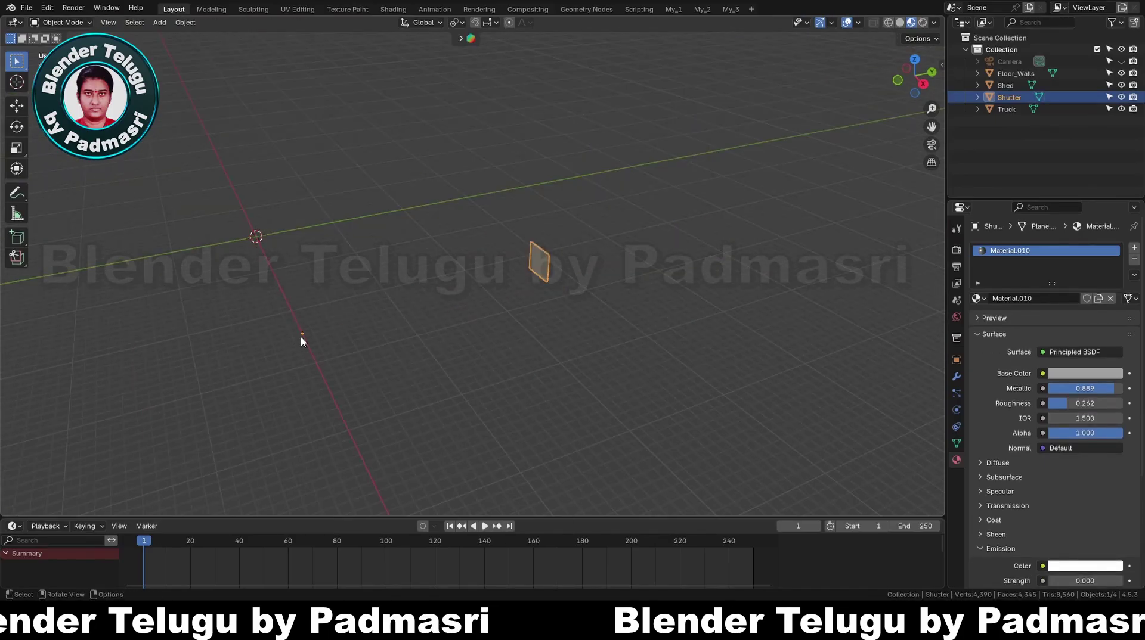
scroll(638, 242, "up", 9)
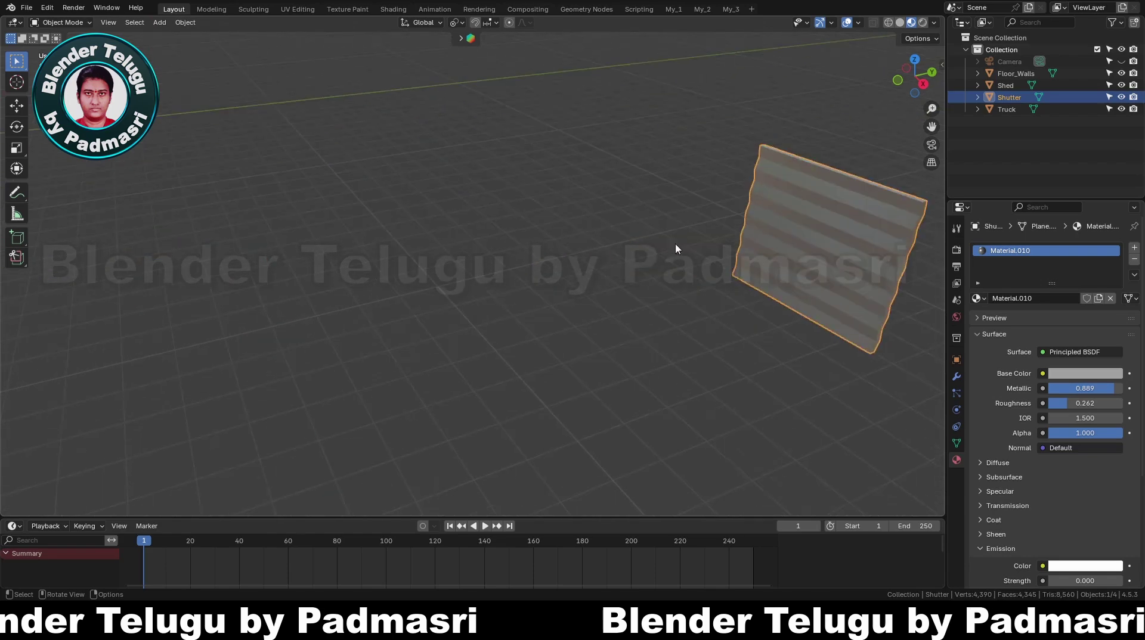
Snap the 3D cursor to the top face of the shutter mesh
middle_click_drag(675, 243, 485, 322)
key("Tab")
scroll(595, 289, "up", 2)
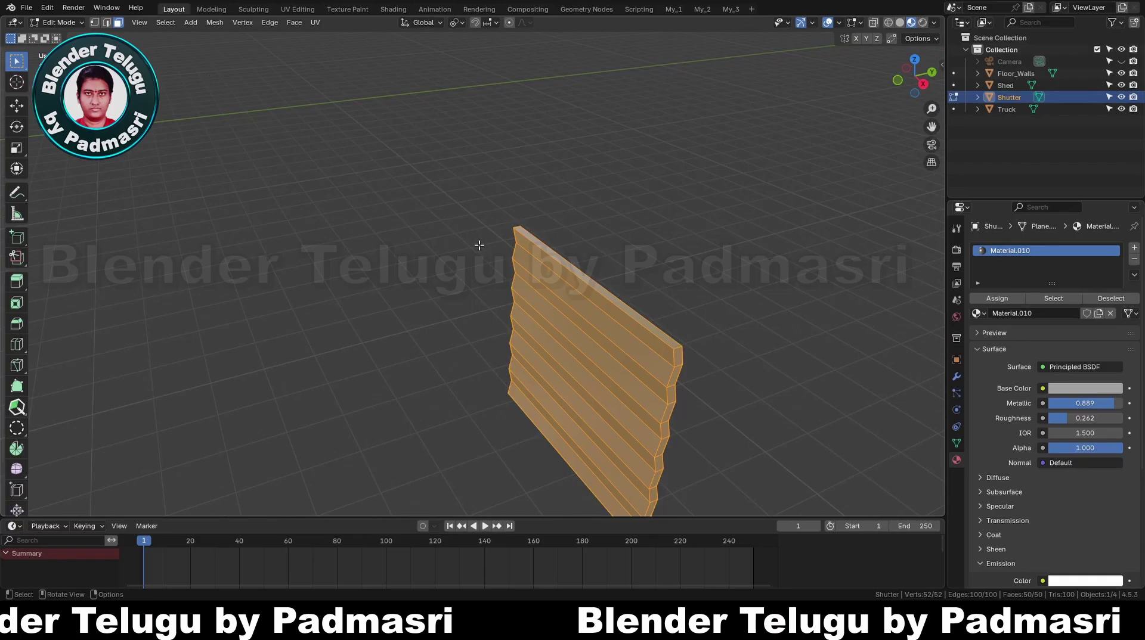
left_click(585, 279)
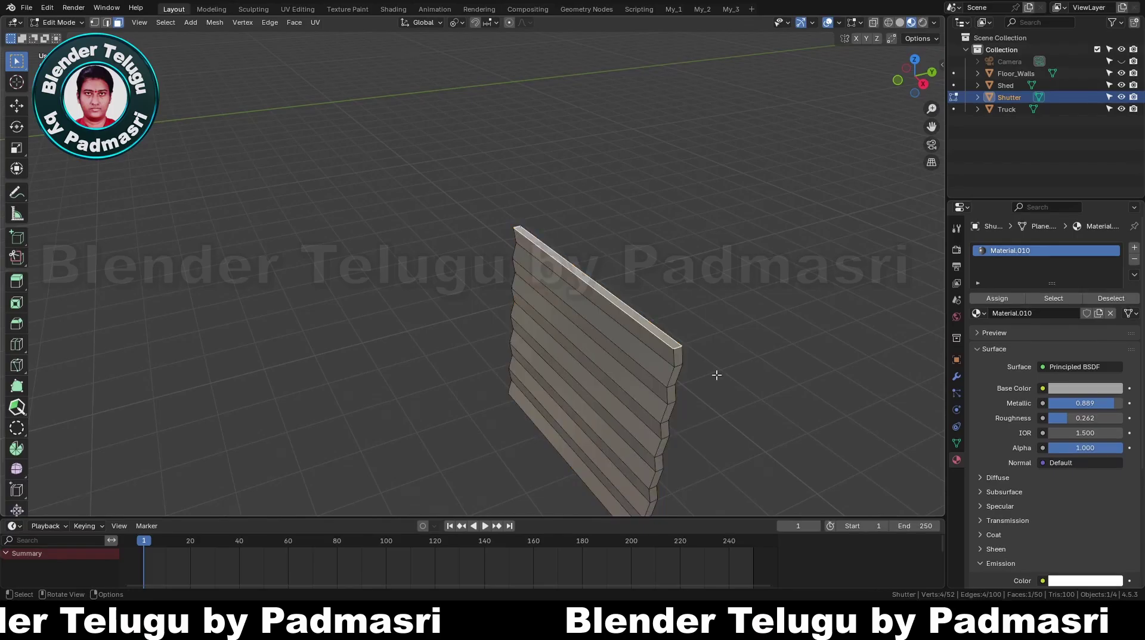
middle_click_drag(716, 375, 690, 365)
key("shift+s")
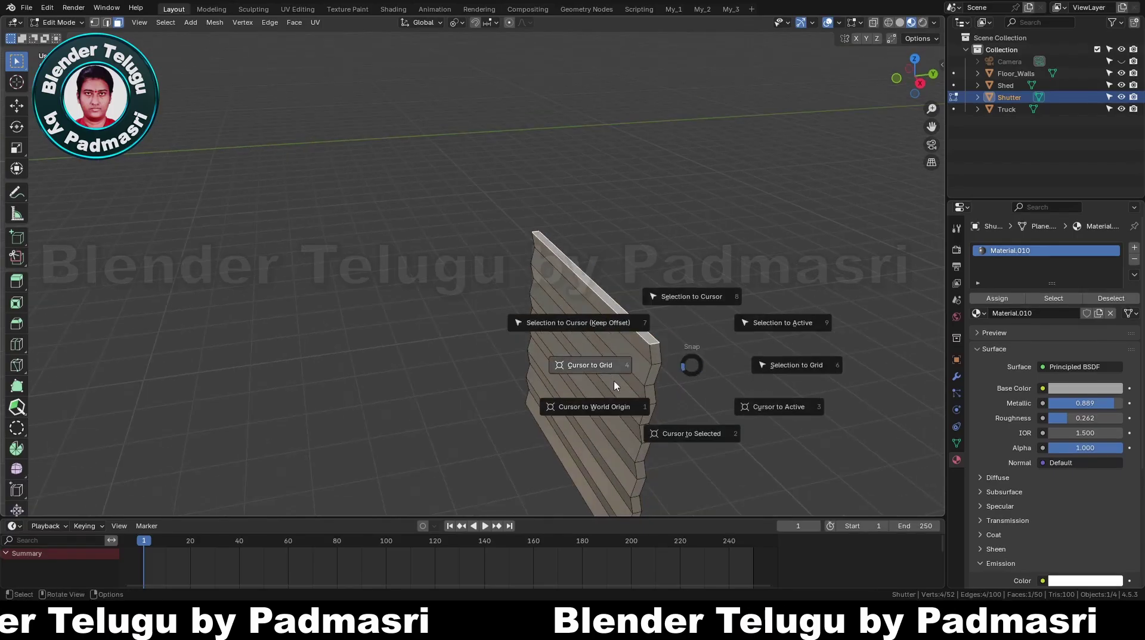
left_click(692, 434)
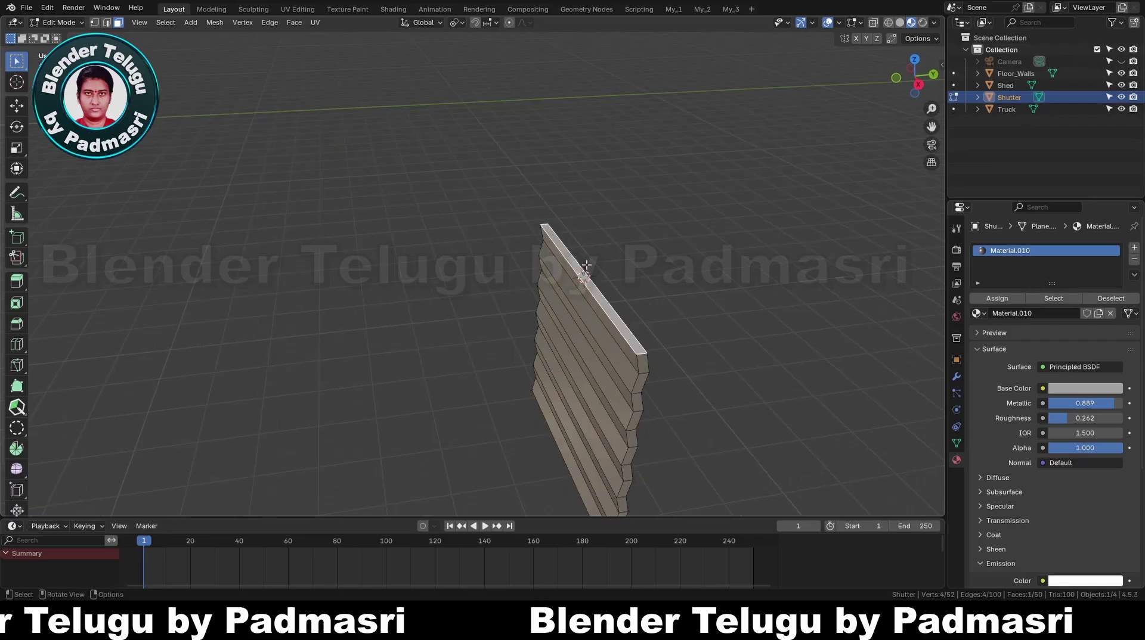
Set the shutter's origin to the 3D cursor in Object Mode
key("Tab")
scroll(610, 326, "up", 3)
middle_click_drag(681, 331, 634, 297, "shift")
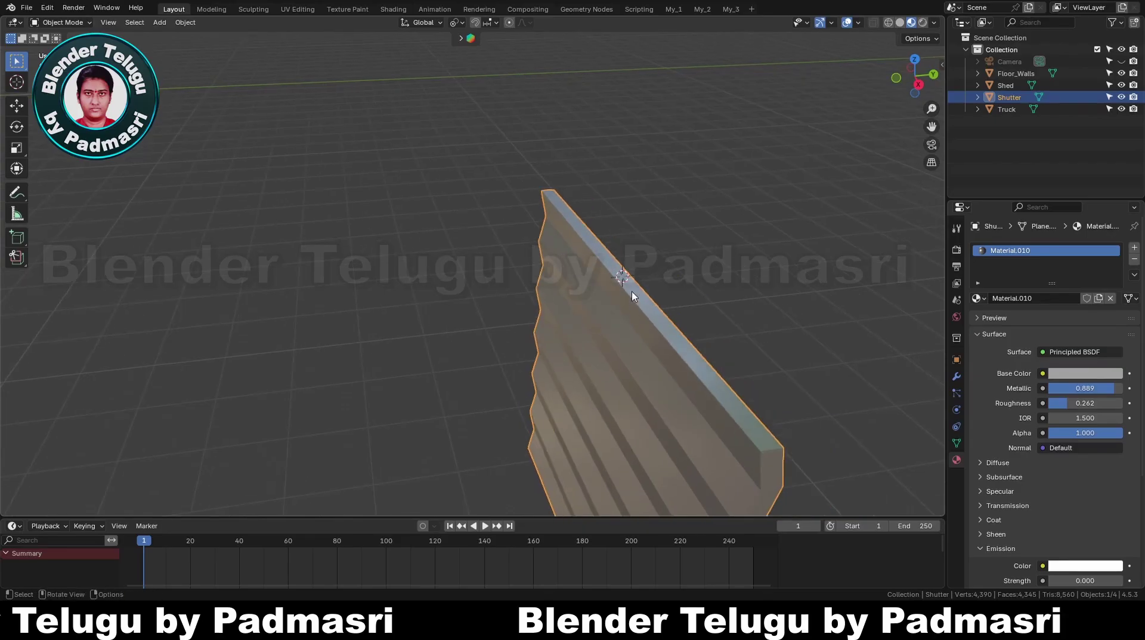
right_click(634, 288)
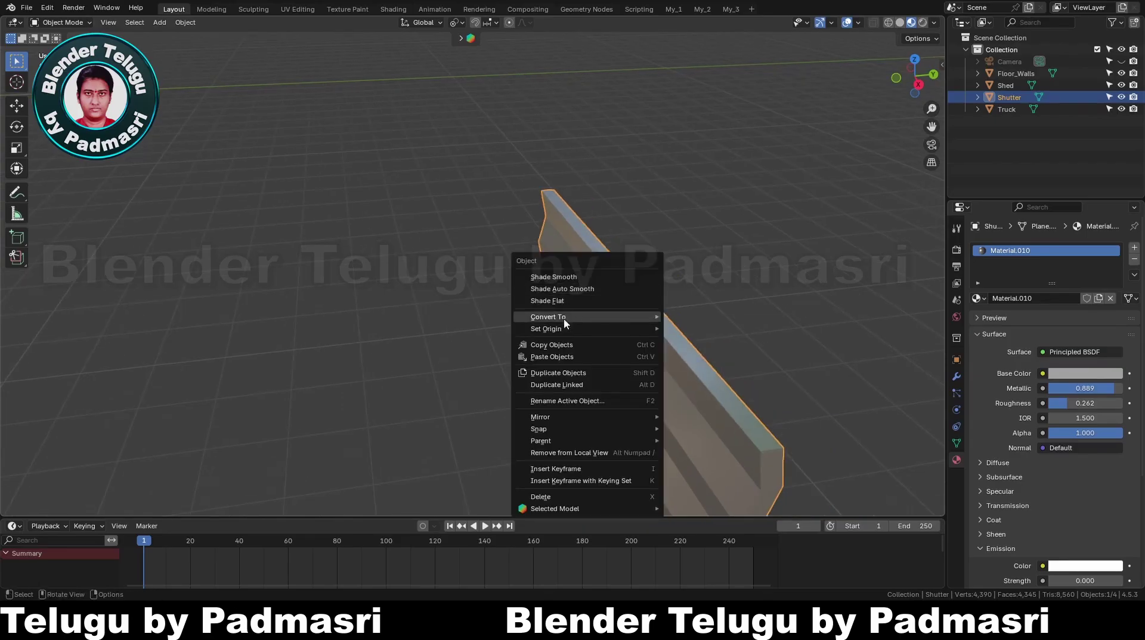
mouse_move(560, 328)
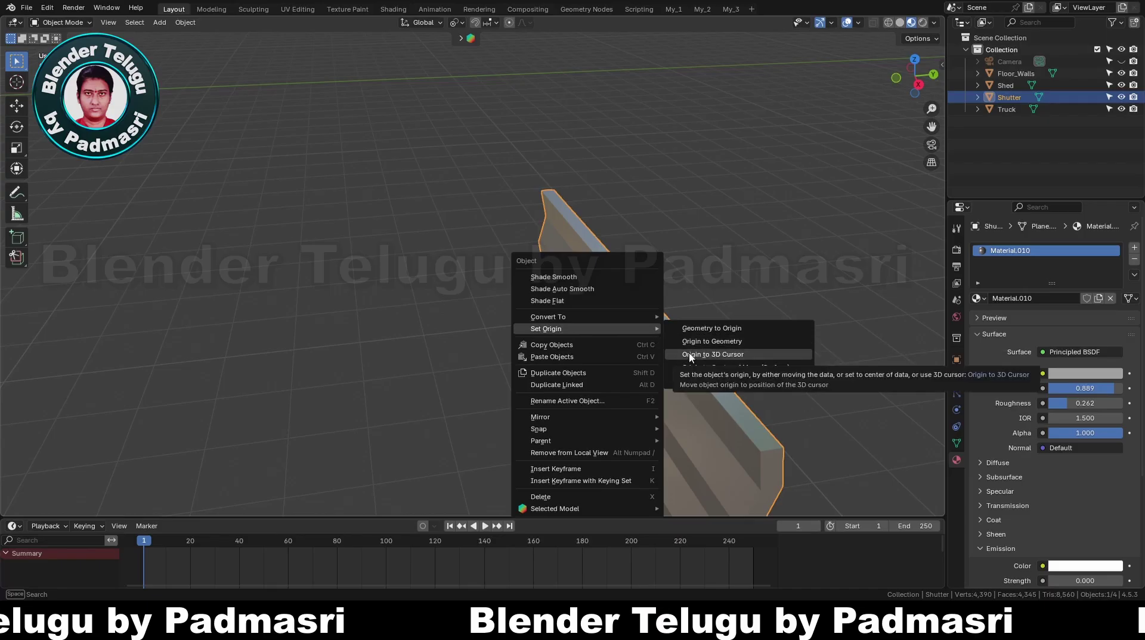
left_click(733, 354)
middle_click_drag(625, 300, 635, 291)
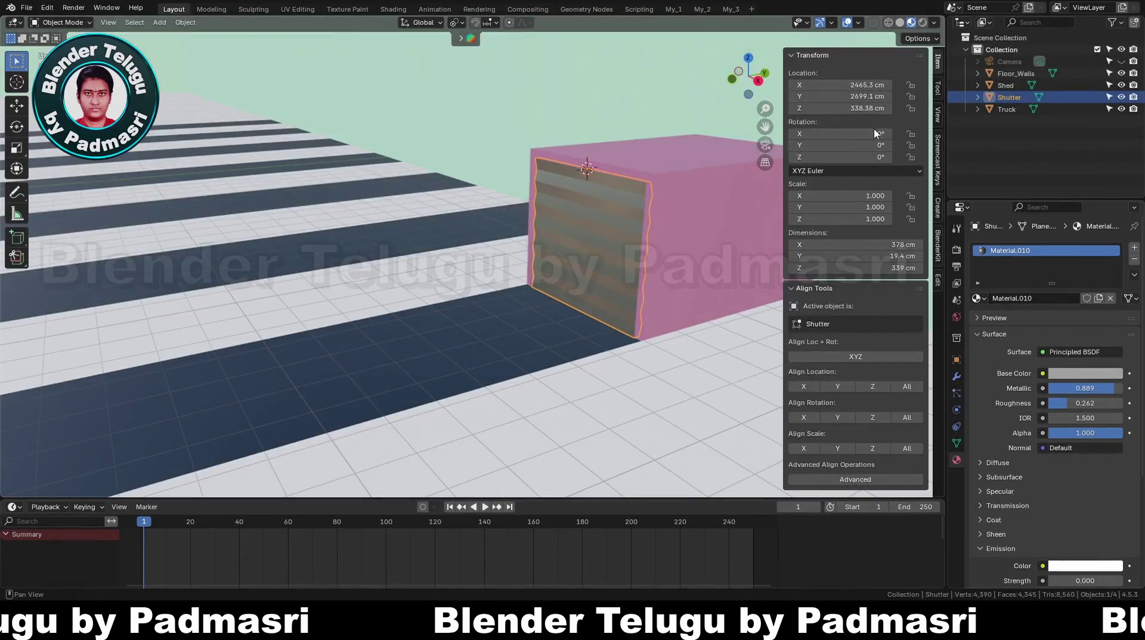
Show the shutter's object transform properties and apply All Transforms to Deltas to it
left_click(957, 360)
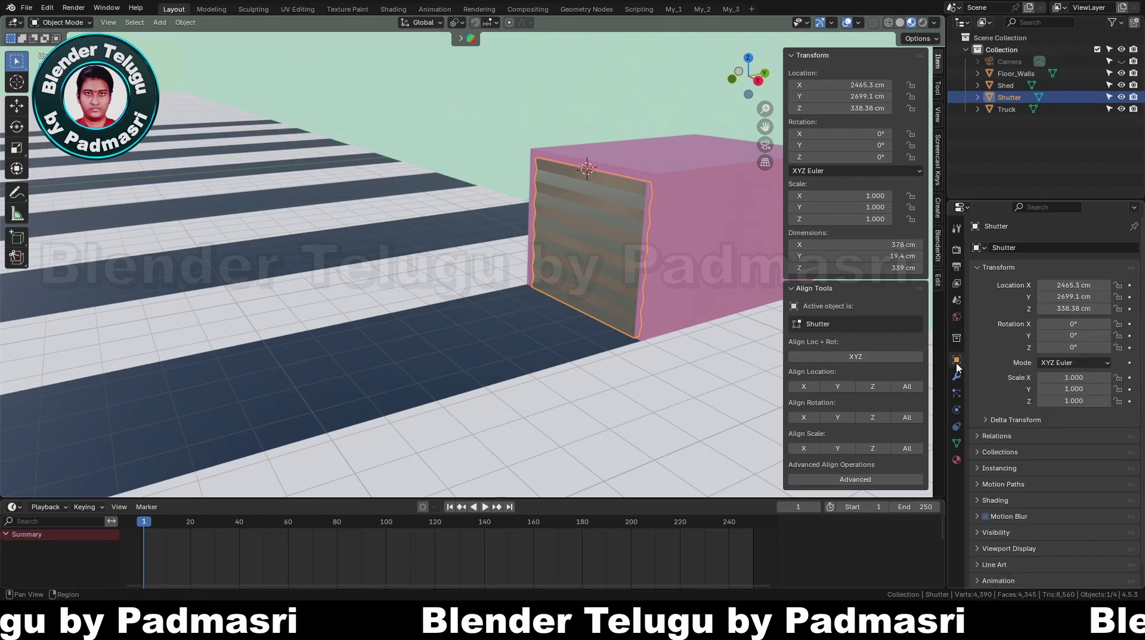
key("n")
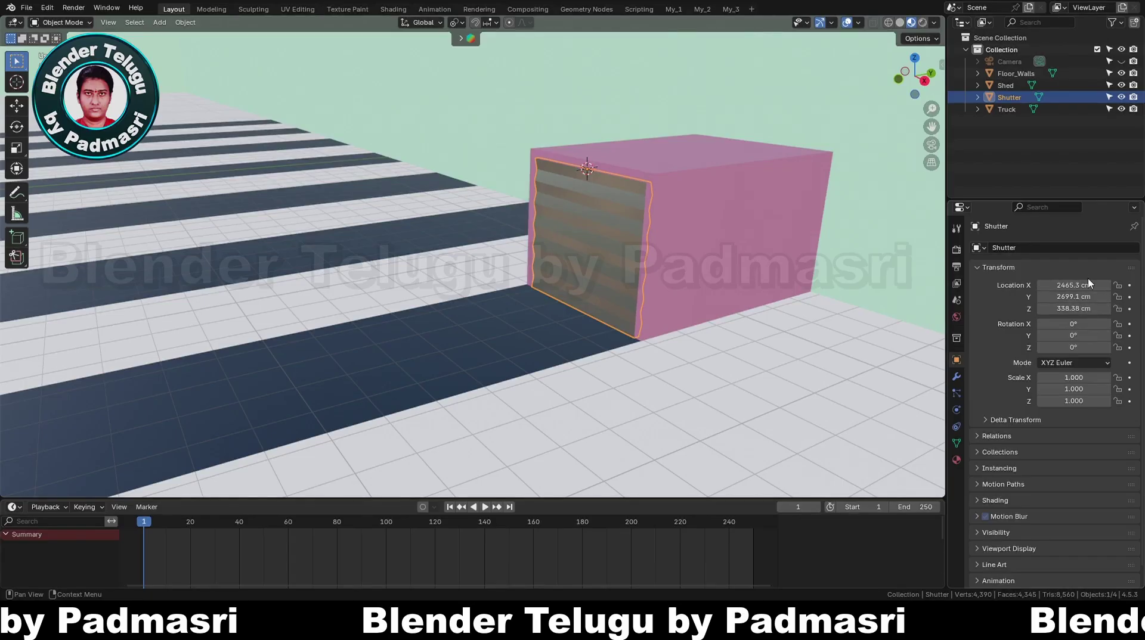
key("g")
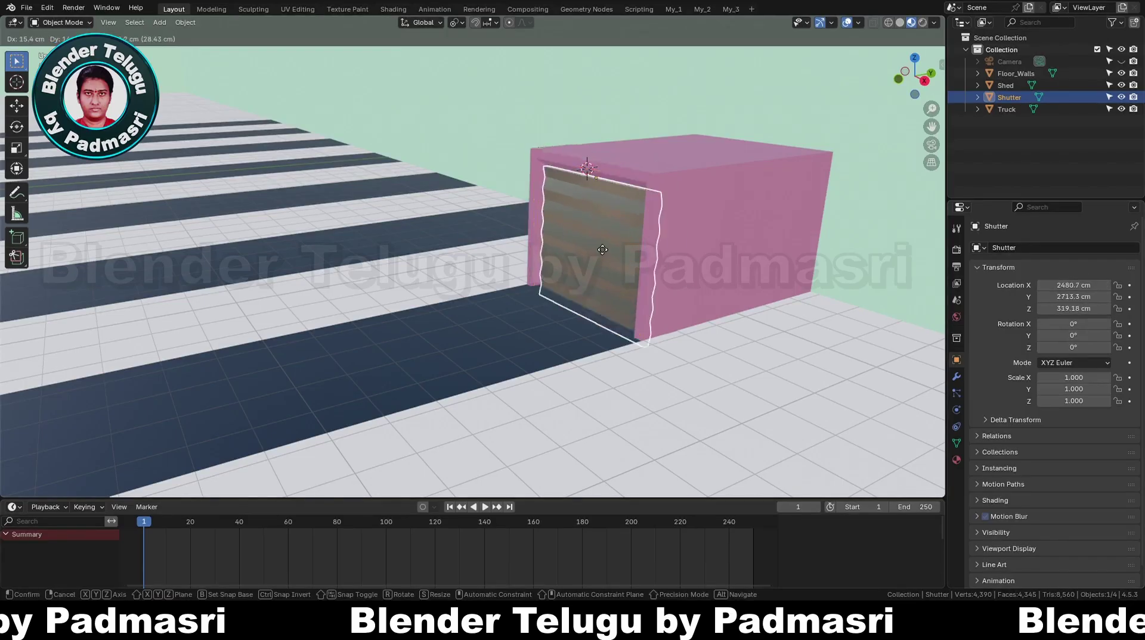
right_click(584, 242)
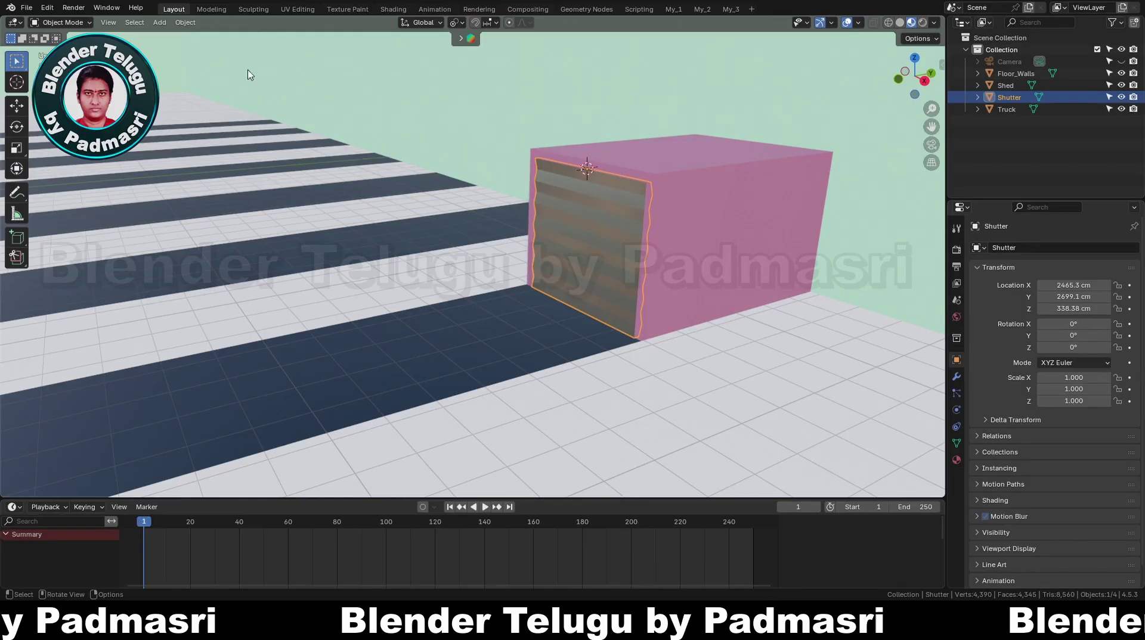
left_click(185, 25)
mouse_move(197, 84)
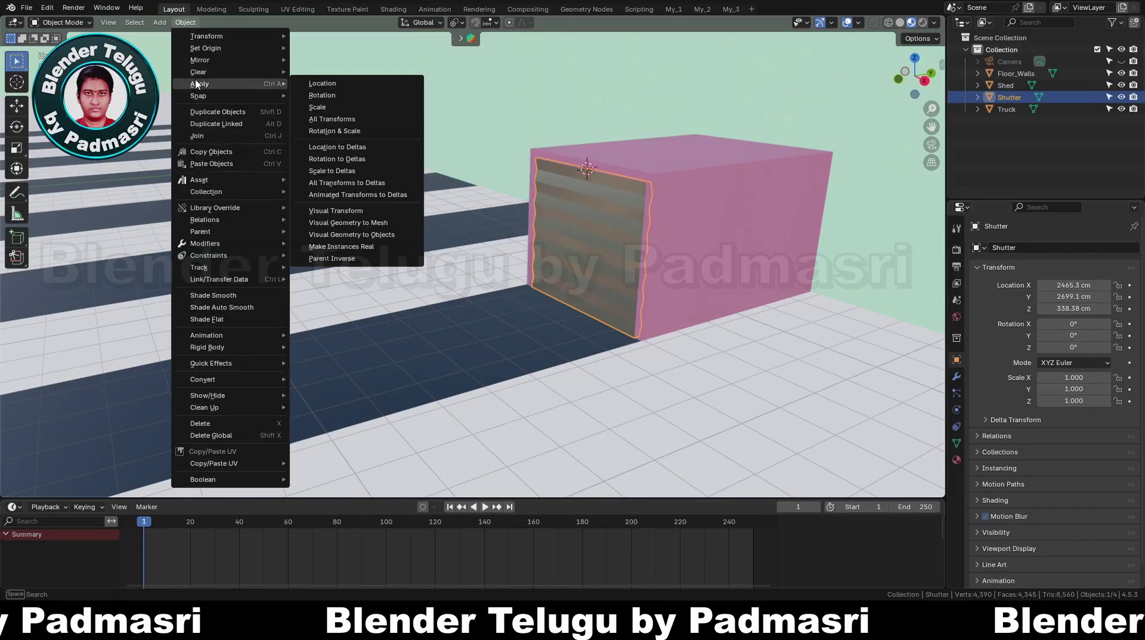
left_click(337, 185)
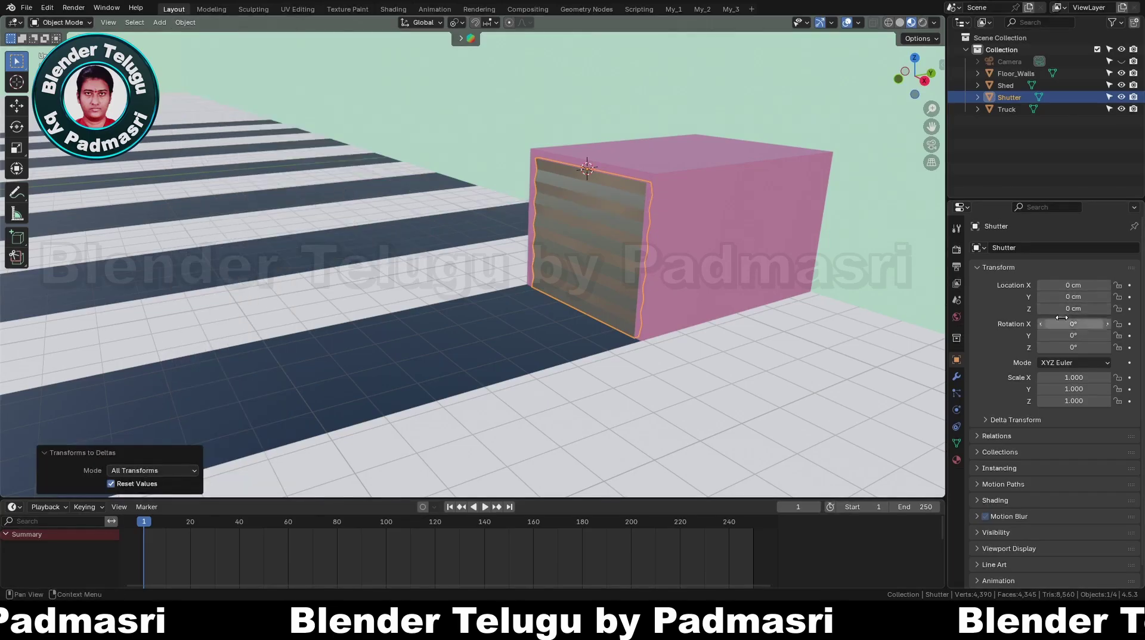
Move the shutter away from the shed as a test and reset its X, Y and Z location to 0
key("g")
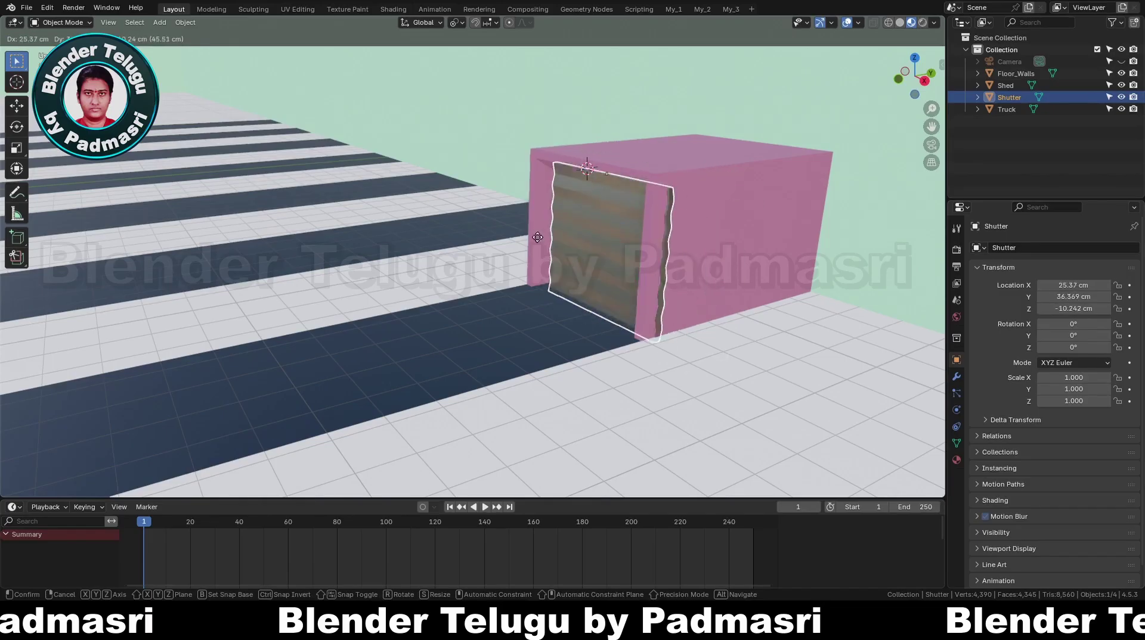
right_click(502, 228)
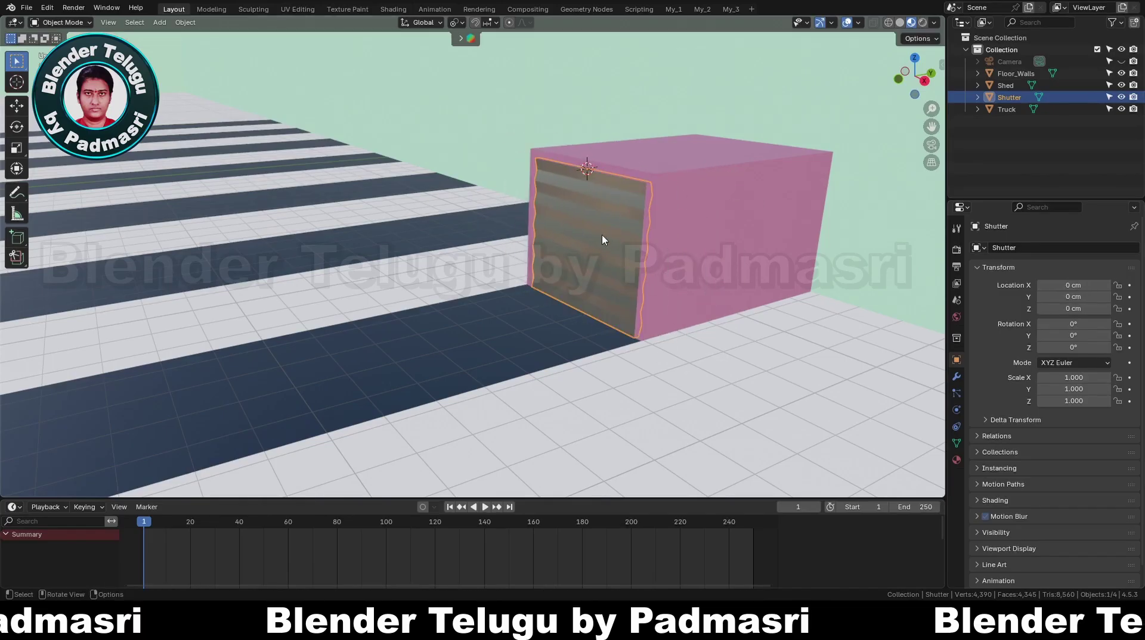
middle_click_drag(602, 239, 630, 253)
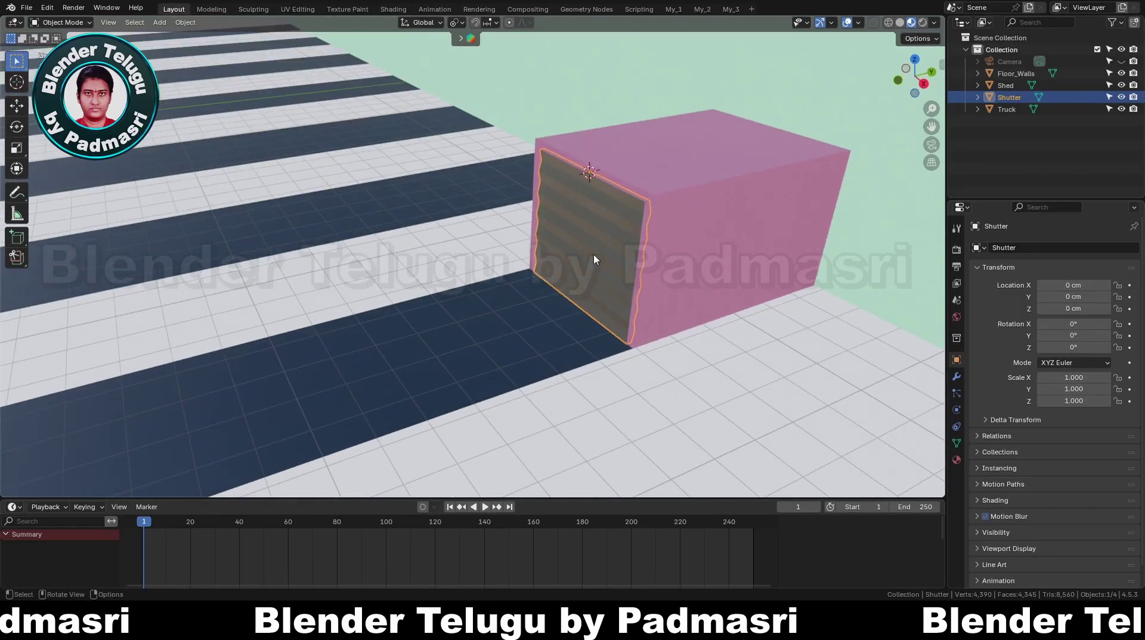
key("g")
left_click(256, 186)
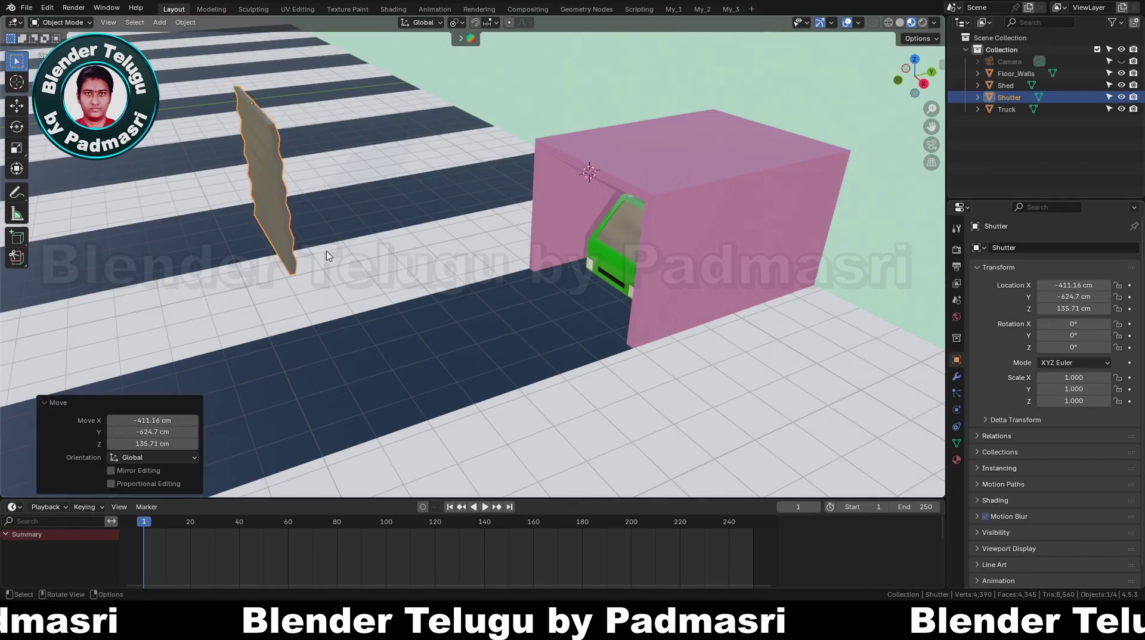
middle_click_drag(327, 255, 408, 241)
left_click_drag(1073, 285, 1073, 309)
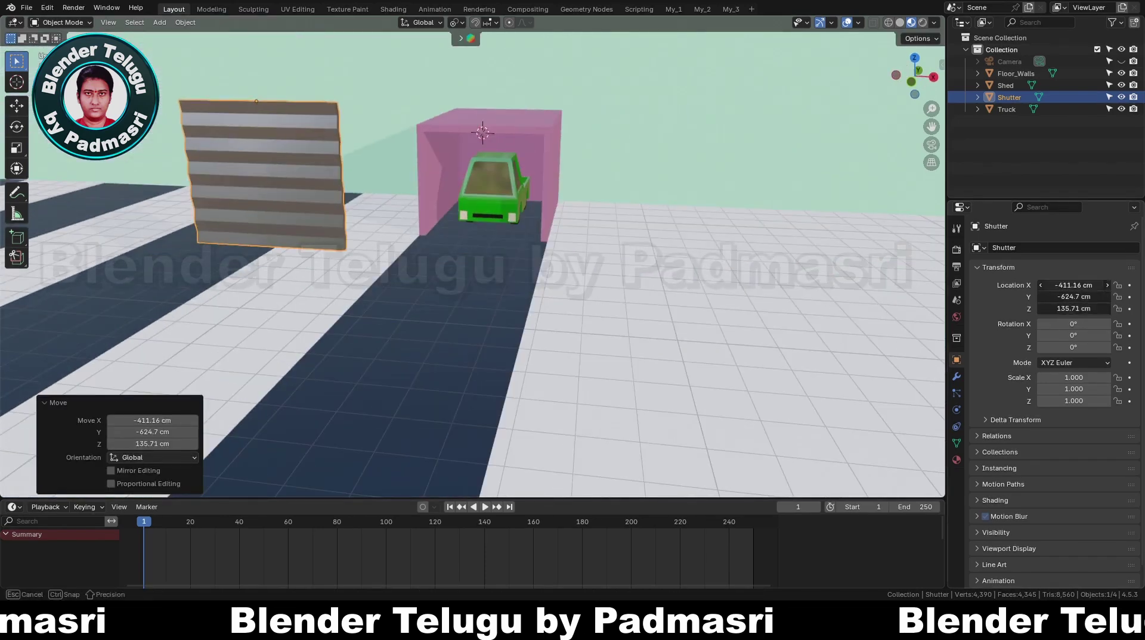
type("0")
key("Return")
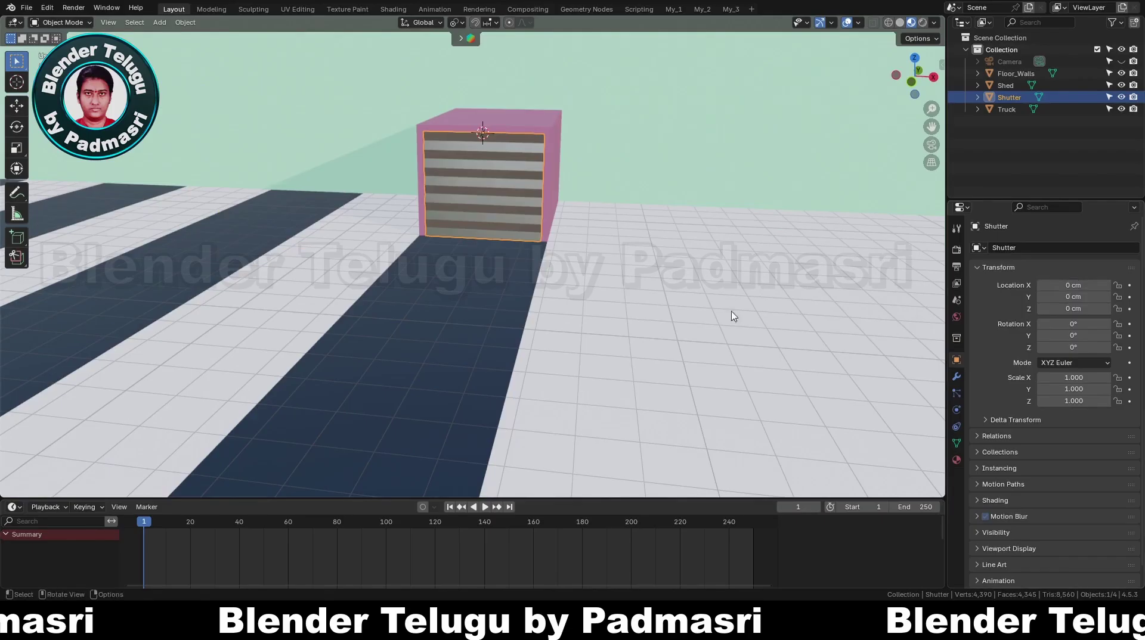
Apply All Transforms to Deltas to the shed and the truck together
middle_click_drag(731, 317, 621, 195)
left_click(604, 199)
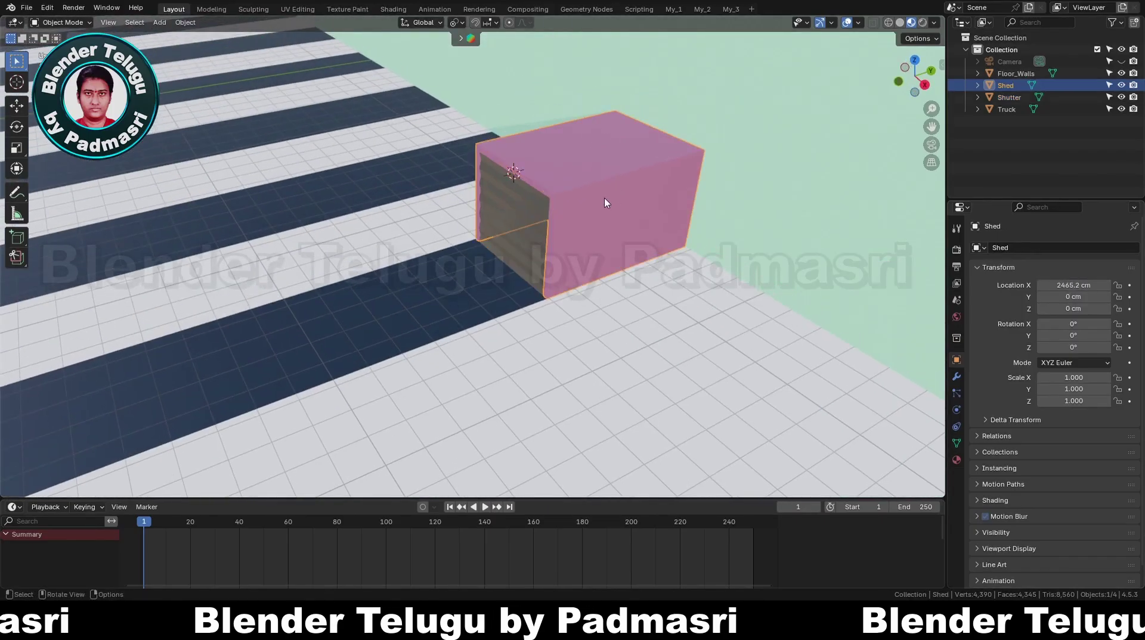
left_click(1005, 111, "ctrl")
left_click(185, 22)
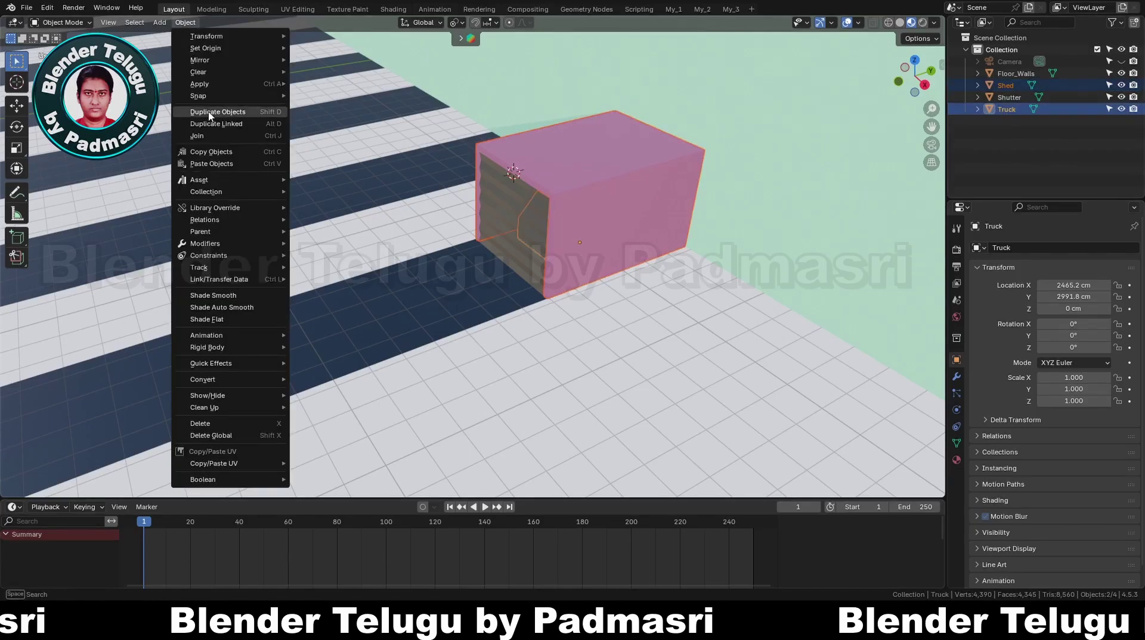
mouse_move(203, 88)
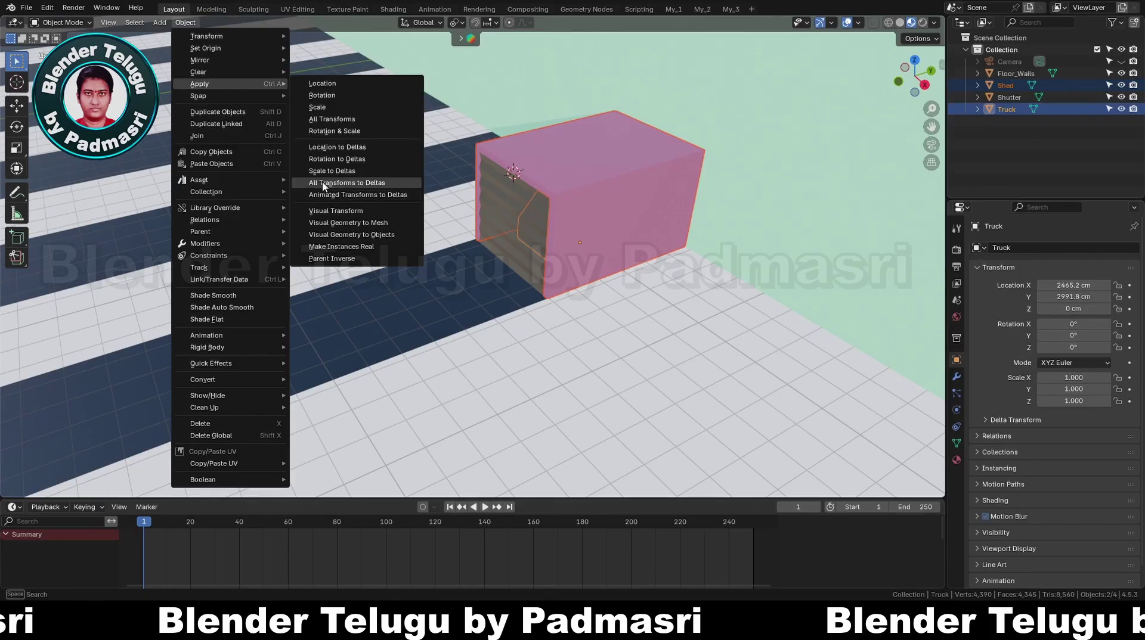
left_click(320, 183)
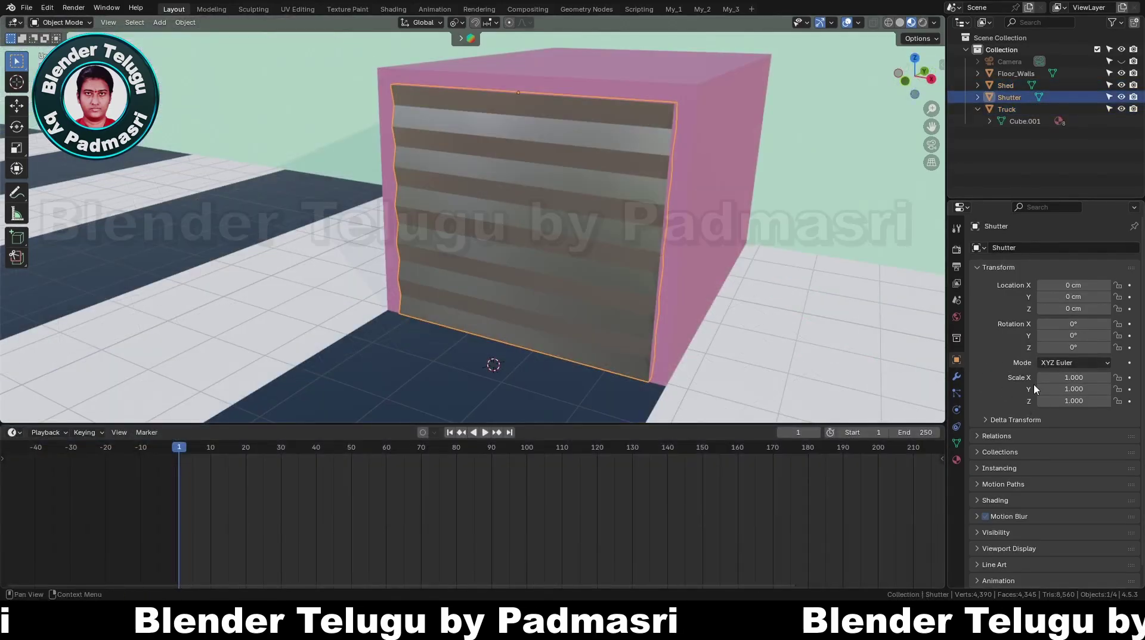
Keyframe the shutter's Z scale at 1 on frame 1 and 0.1 on frame 30, and play back the animation
left_click(1129, 402)
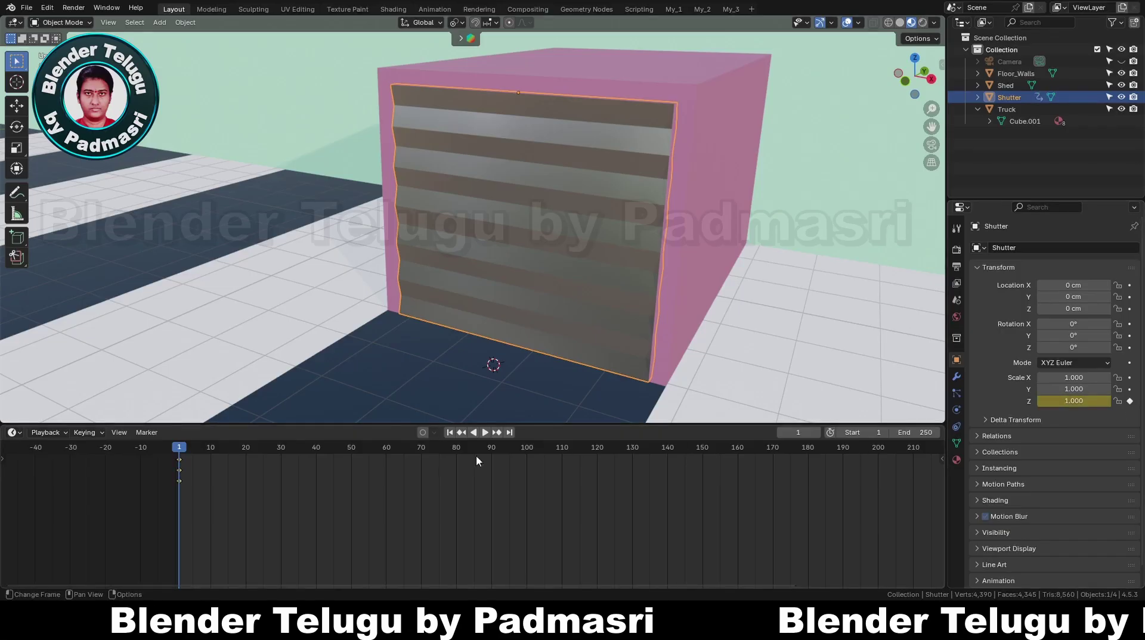
left_click(282, 447)
left_click(1077, 402)
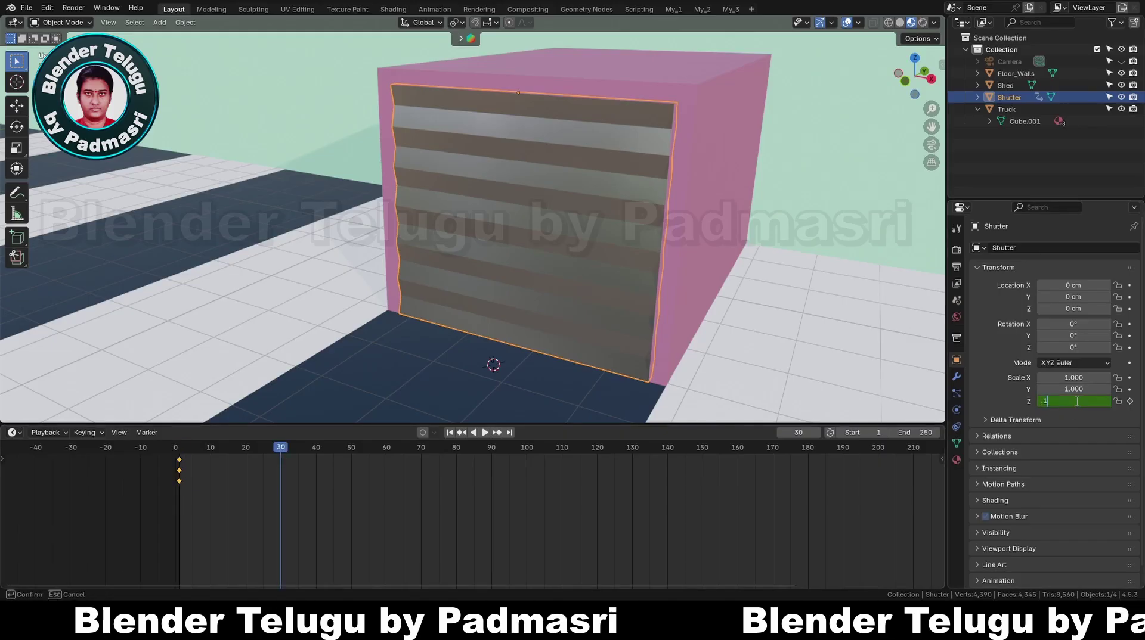
type(".1")
key("Return")
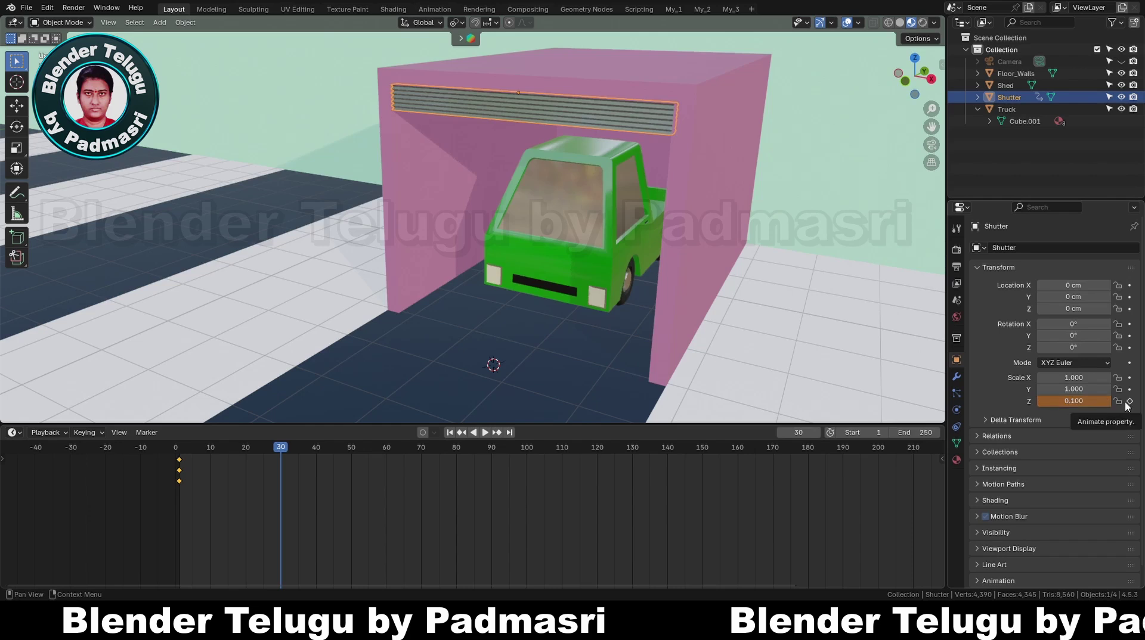
left_click(1129, 401)
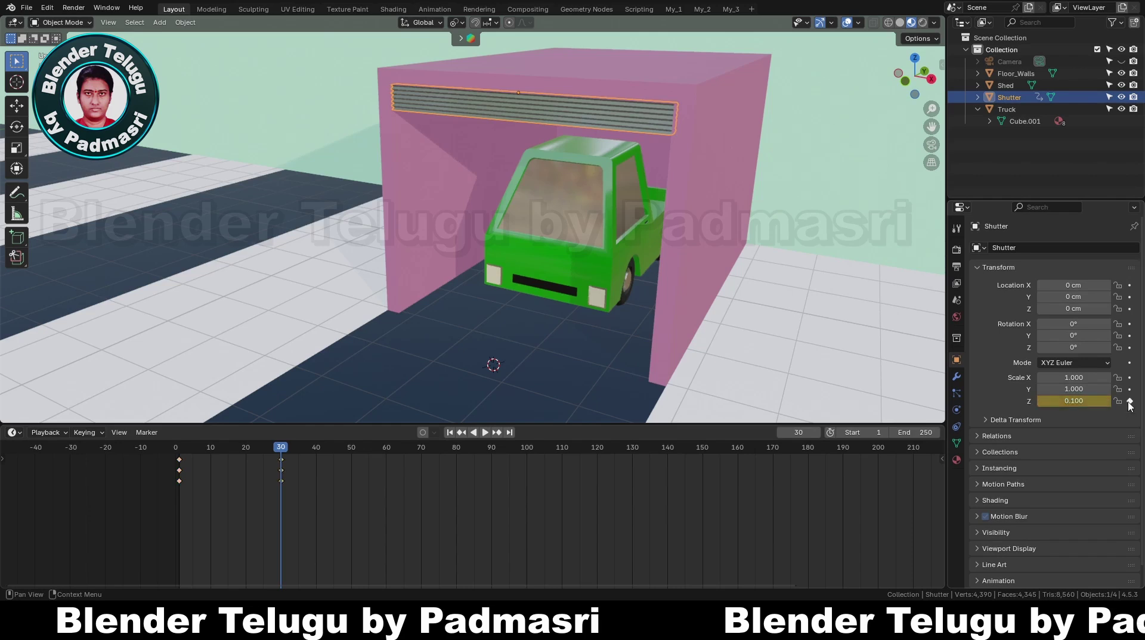
left_click(180, 458)
key("space")
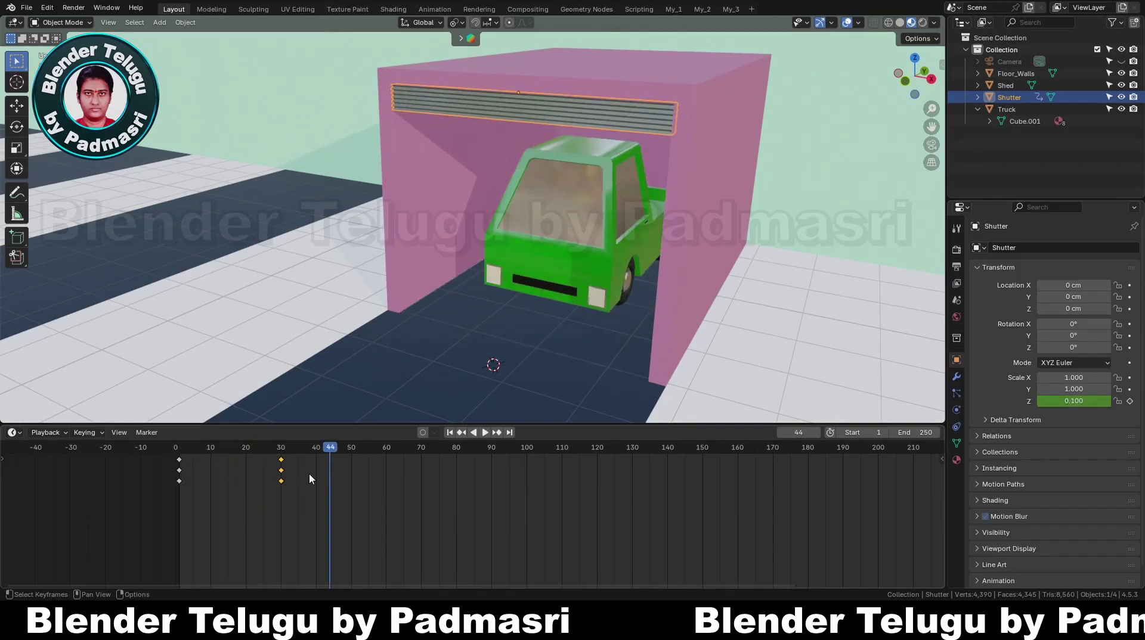
Move the shutter's second scale keyframe to frame 60 and play back the animation from the start
key("g")
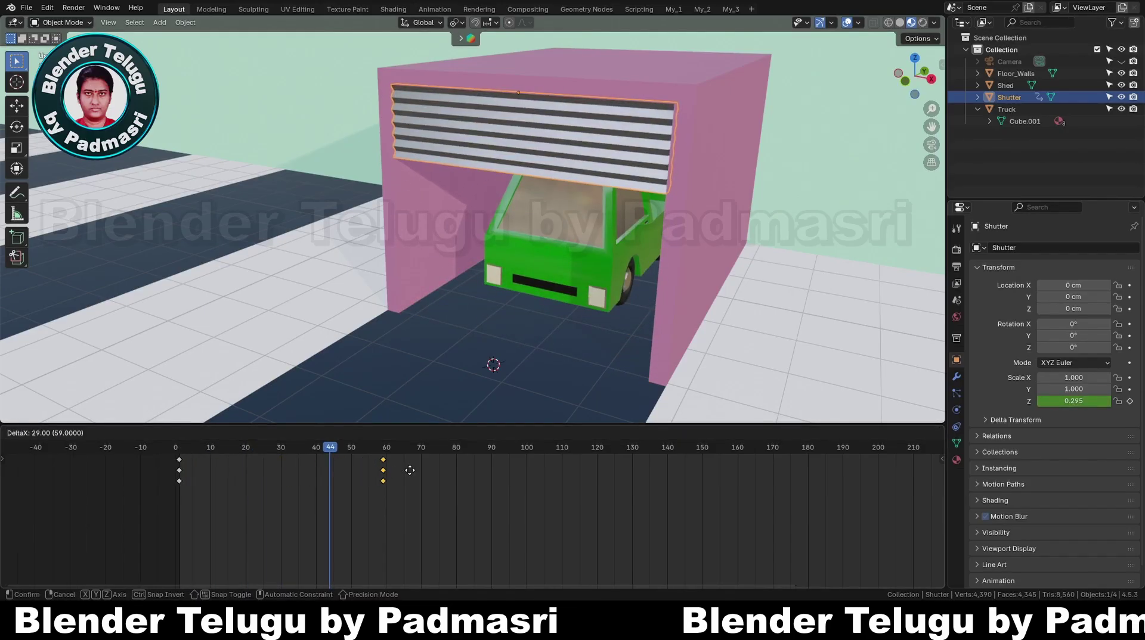
left_click(412, 471)
key("shift+Left")
key("space")
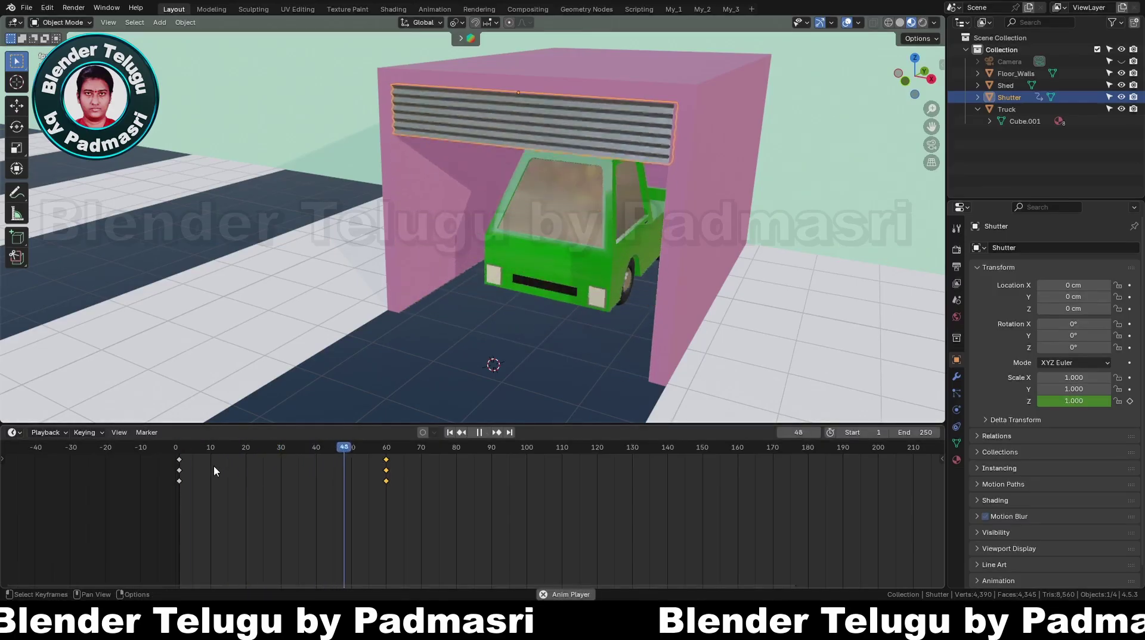
key("space")
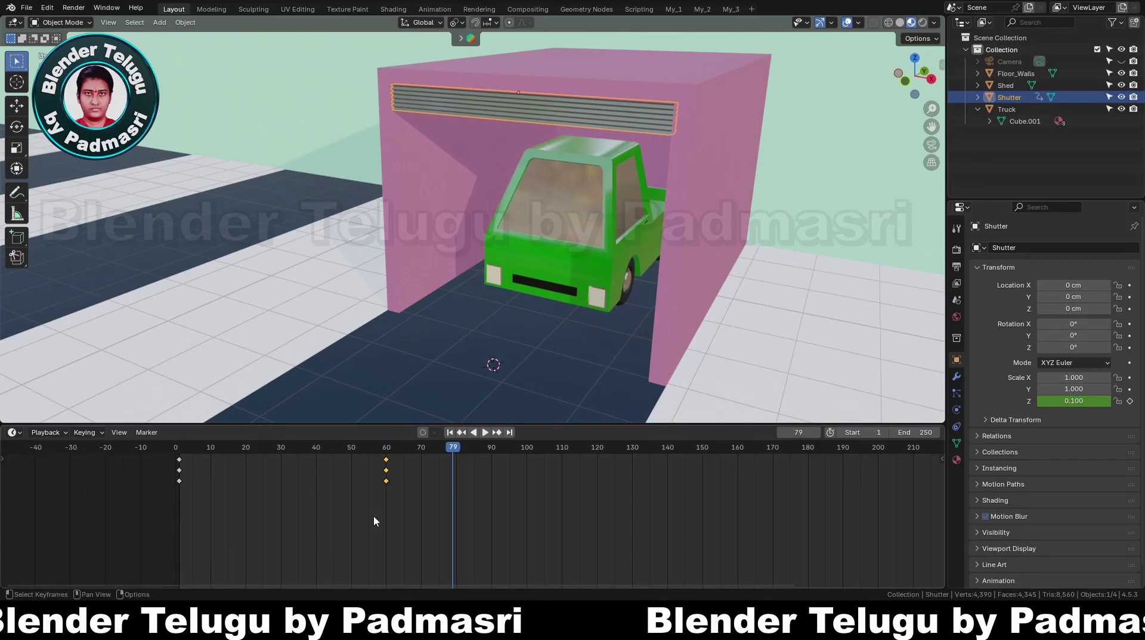
Move the shutter's second scale keyframe to frame 40 and replay the animation from the start
key("g")
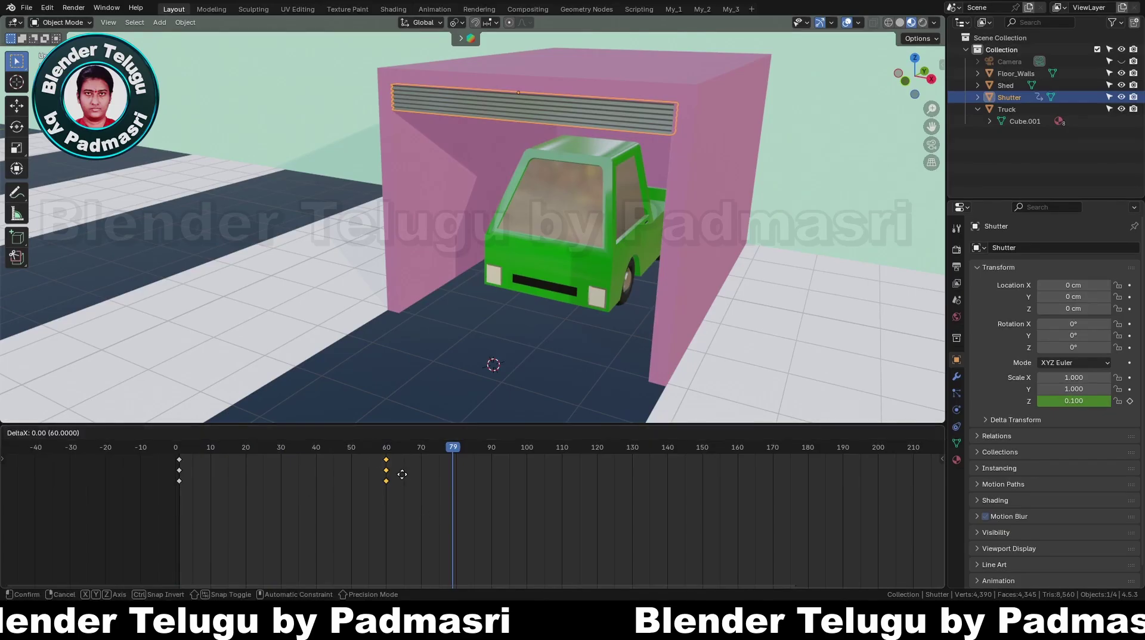
left_click(332, 481)
key("shift+Left")
key("space")
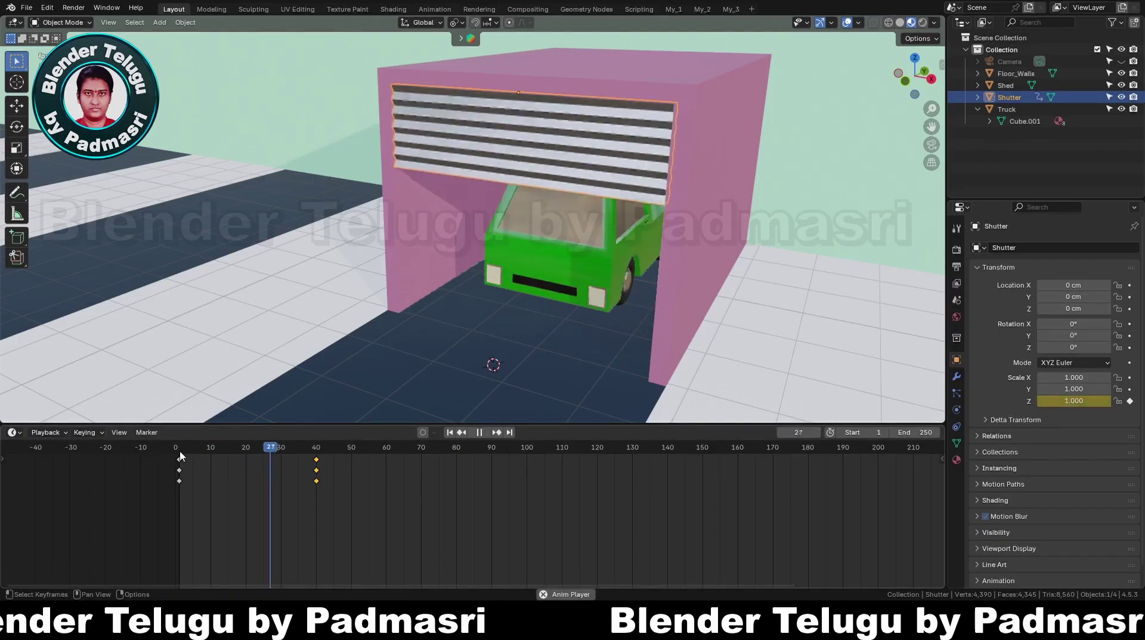
key("space")
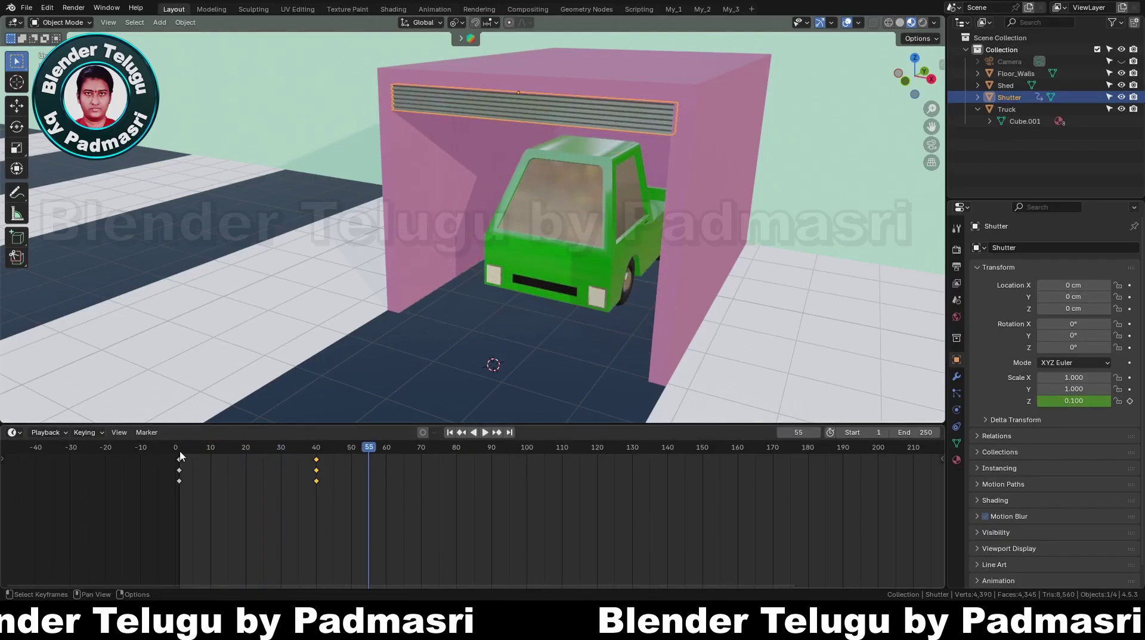
Keyframe the truck's Y location at 0 cm on frame 42
scroll(288, 485, "up", 5)
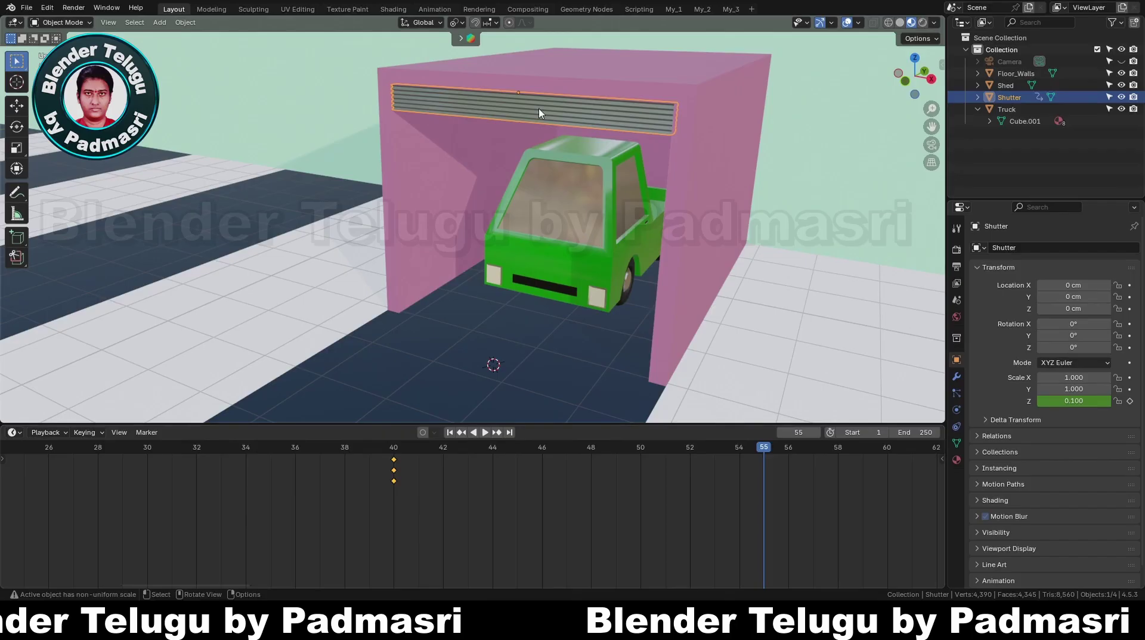
left_click(442, 448)
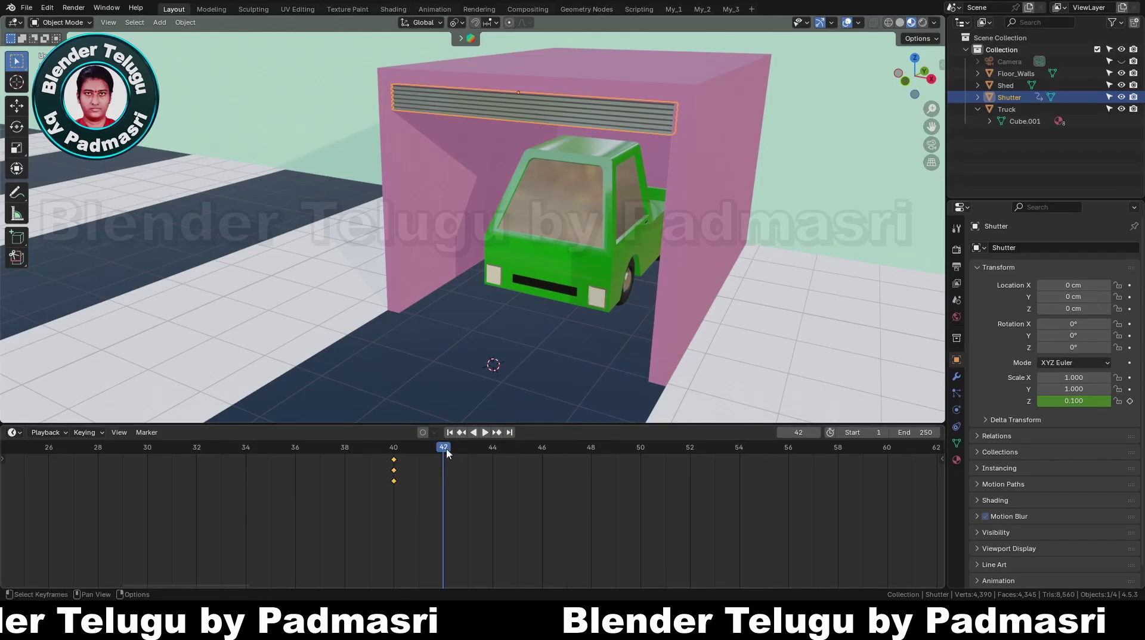
left_click(589, 224)
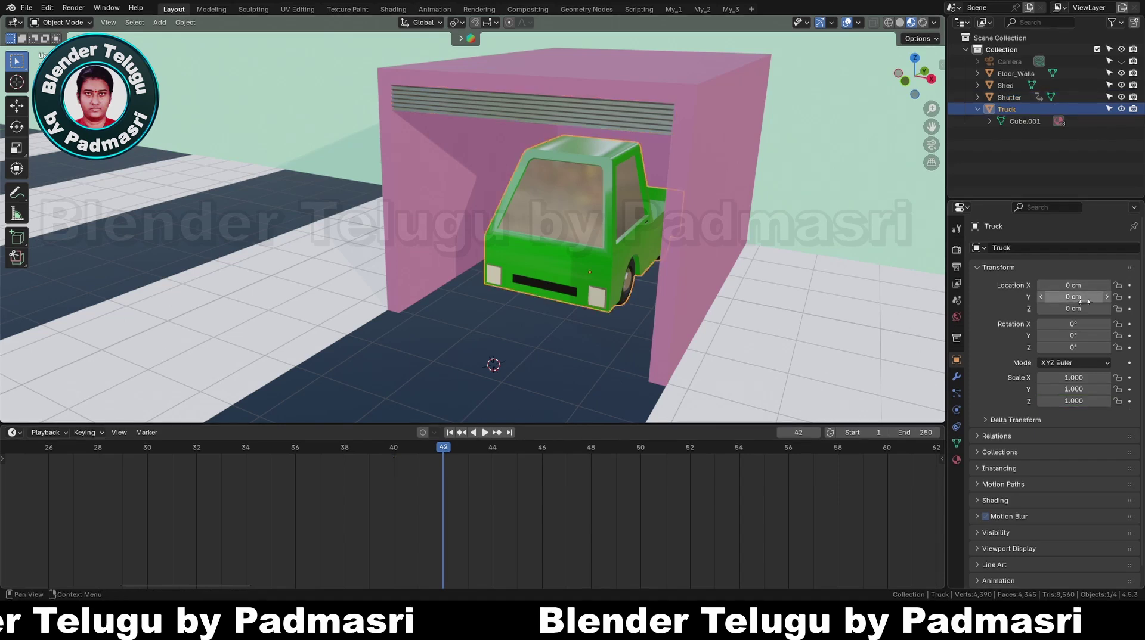
left_click(1130, 297)
On frame 72, move the truck out of the shed to the yellow line, about -6729 cm along Y, and keyframe its Y location
scroll(361, 511, "down", 5, "ctrl")
scroll(376, 507, "down", 3)
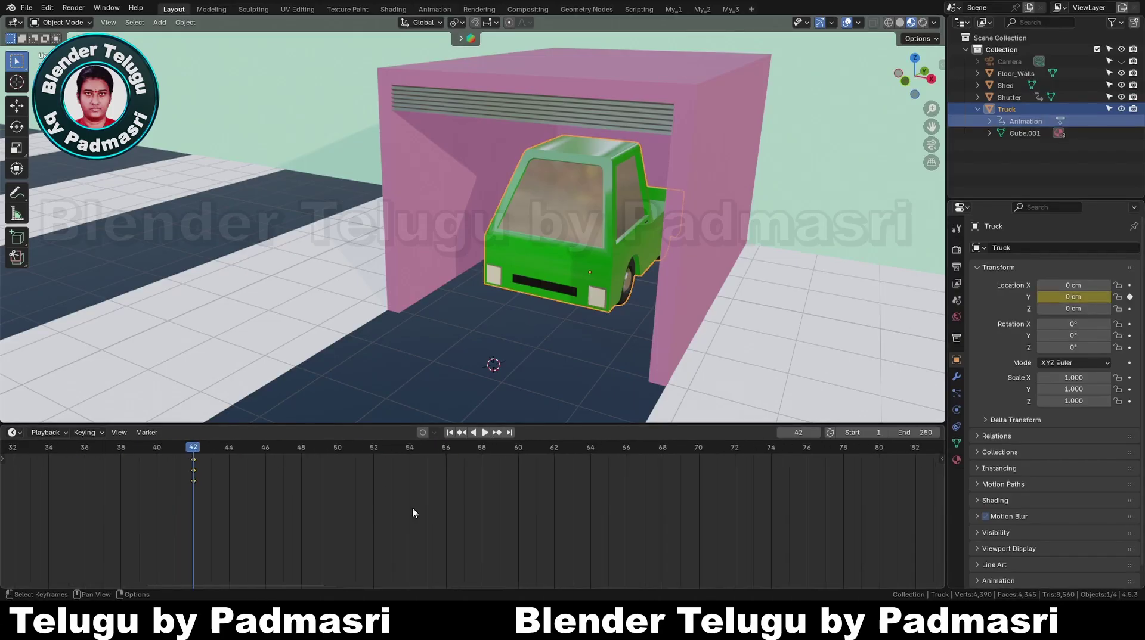
scroll(415, 510, "down", 2)
scroll(418, 510, "down", 4, "ctrl")
scroll(411, 506, "down", 4)
scroll(430, 516, "down", 1, "ctrl")
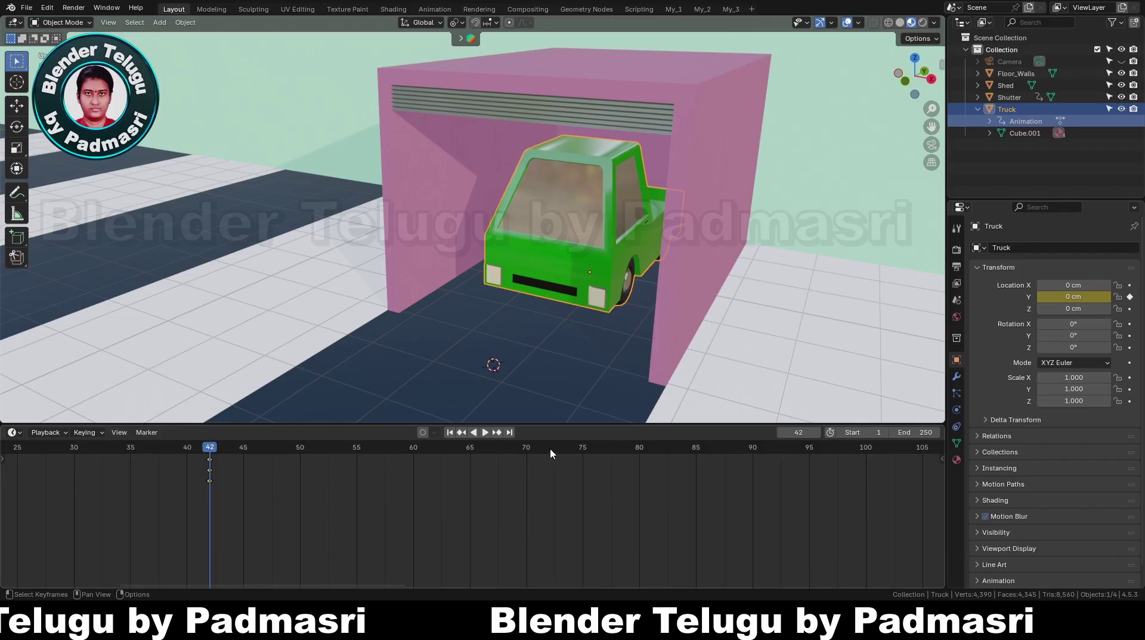
scroll(549, 449, "up", 3)
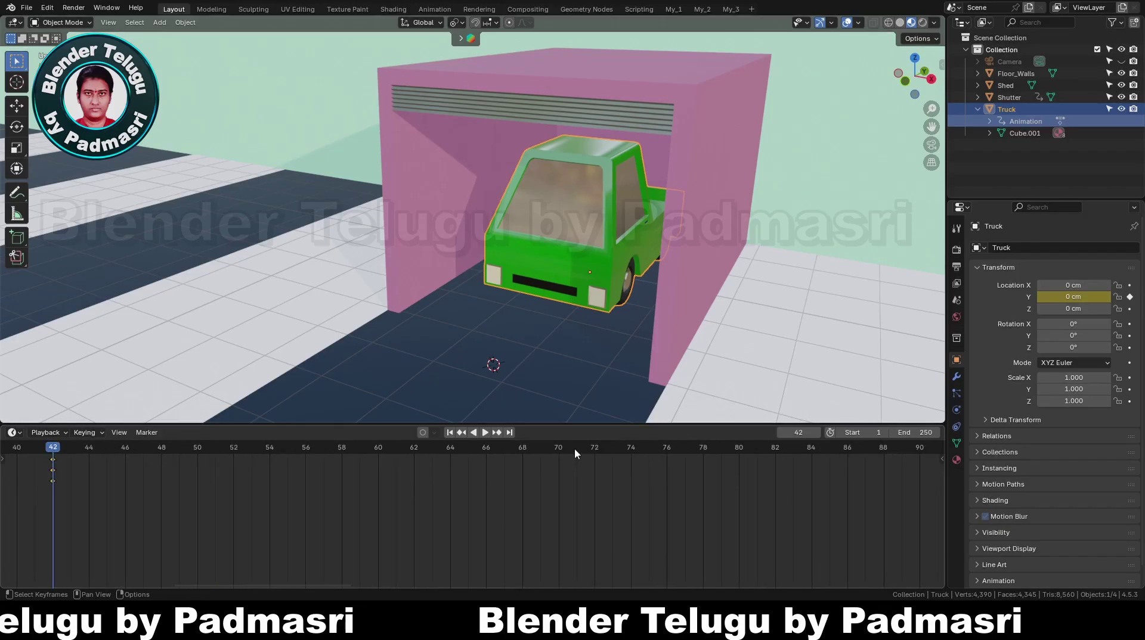
left_click(594, 447)
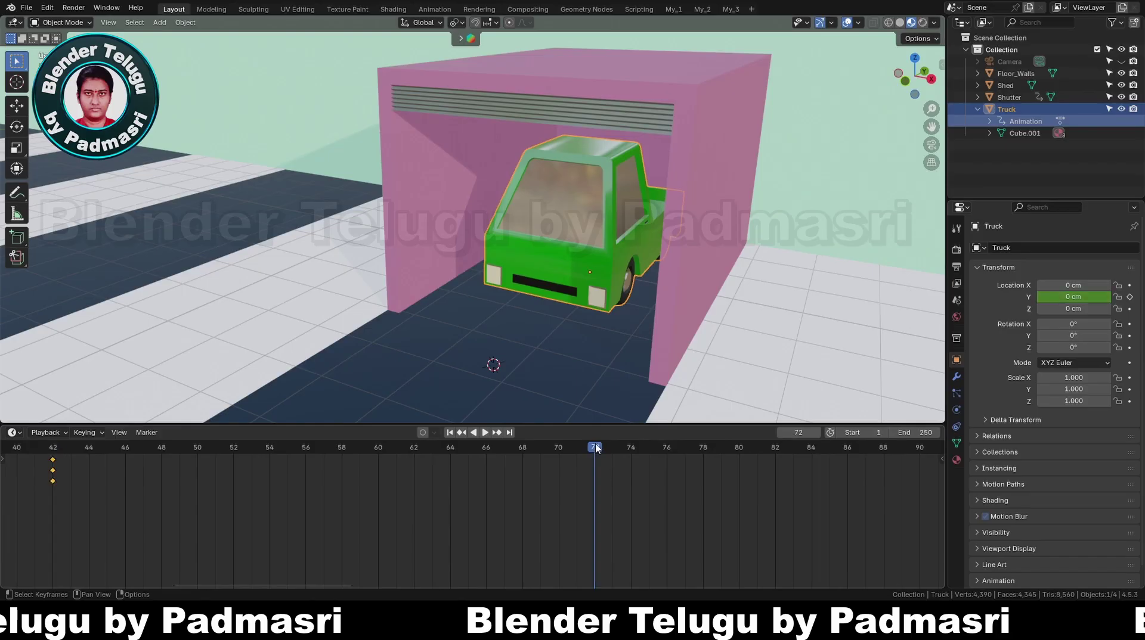
middle_click_drag(574, 320, 543, 268)
scroll(410, 316, "down", 6)
scroll(585, 245, "down", 3)
middle_click_drag(543, 269, 682, 195, "shift")
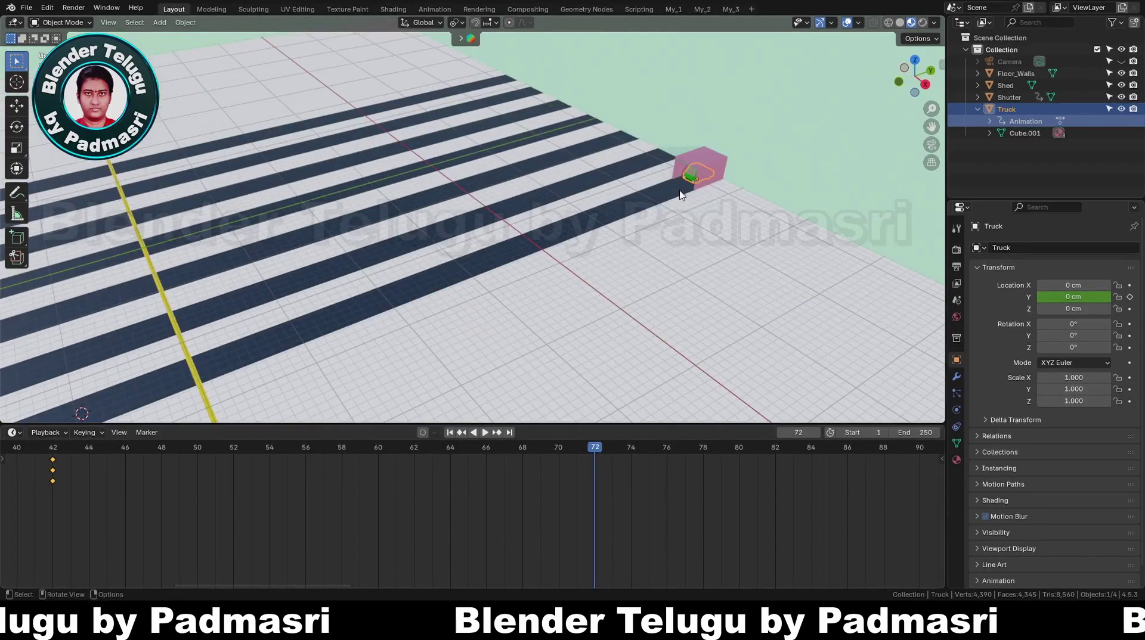
key("g")
key("y")
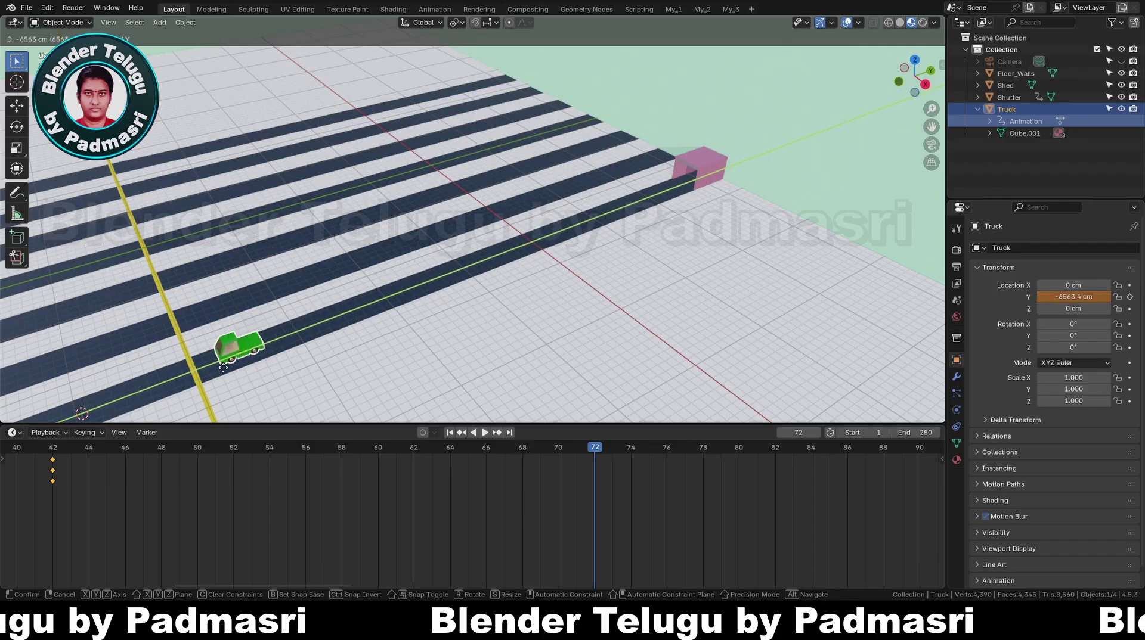
left_click(216, 368)
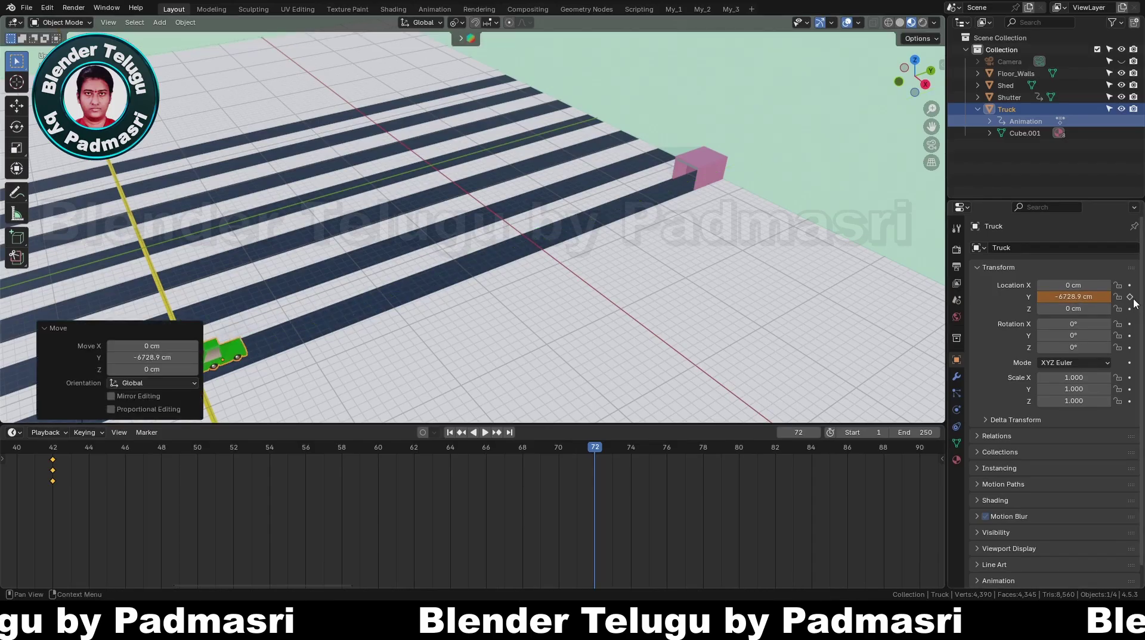
left_click(1129, 297)
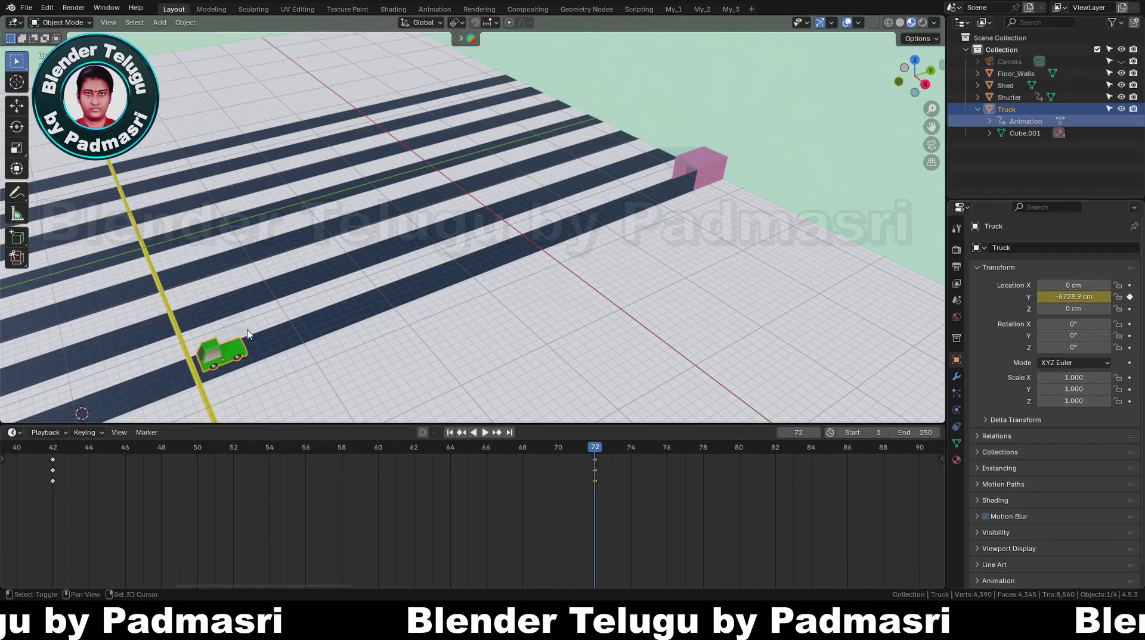
Frame the truck in the view and play back its drive from frame 42
key("KP_Decimal")
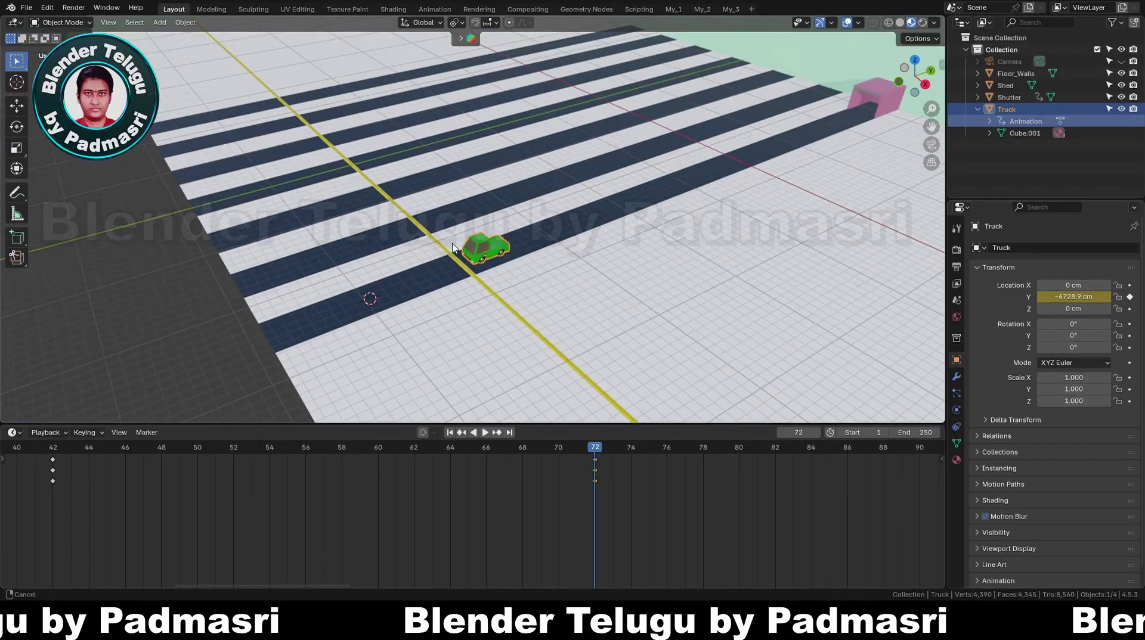
left_click(53, 447)
key("space")
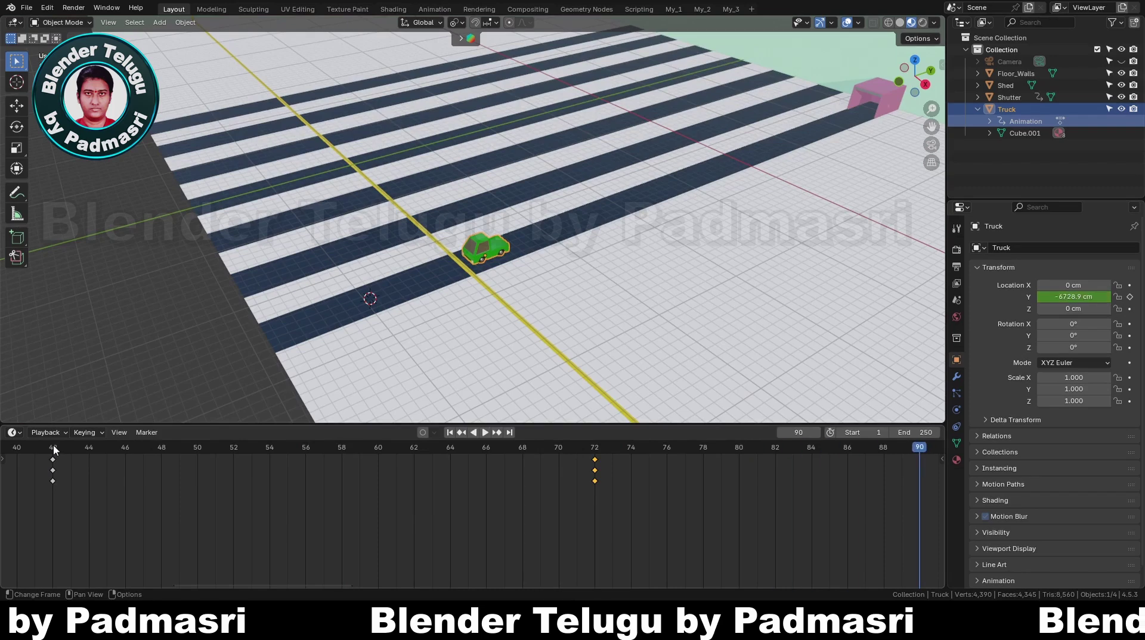
key("Escape")
key("space")
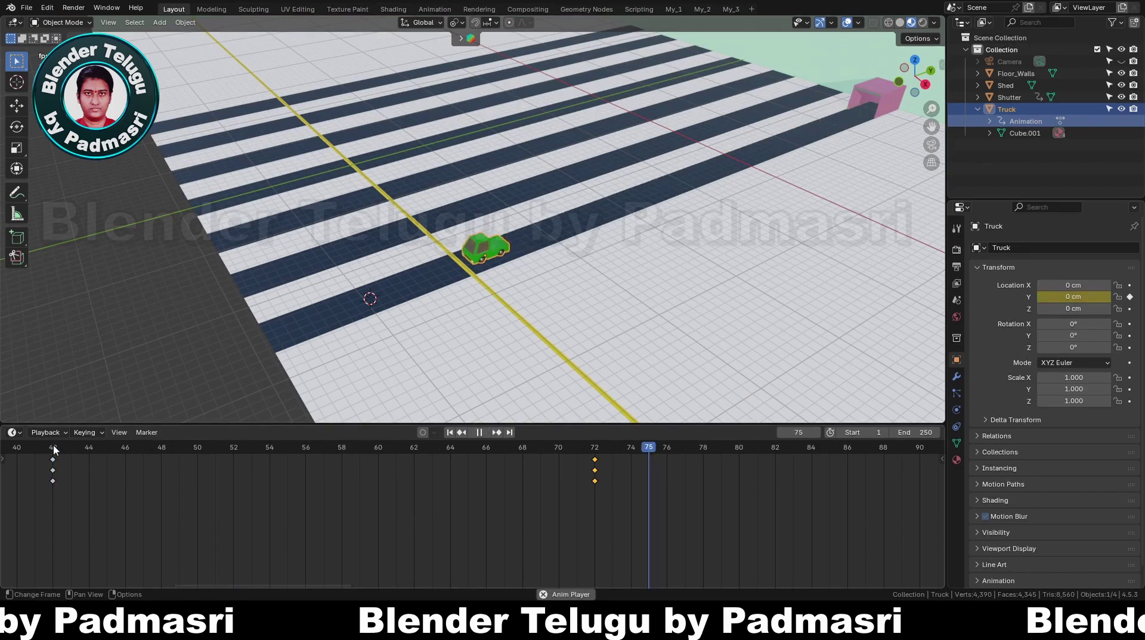
key("space")
Set the interpolation of both truck location keyframes to Sinusoidal and play back the drive from frame 42
left_click(53, 447)
left_click_drag(613, 527, 70, 456)
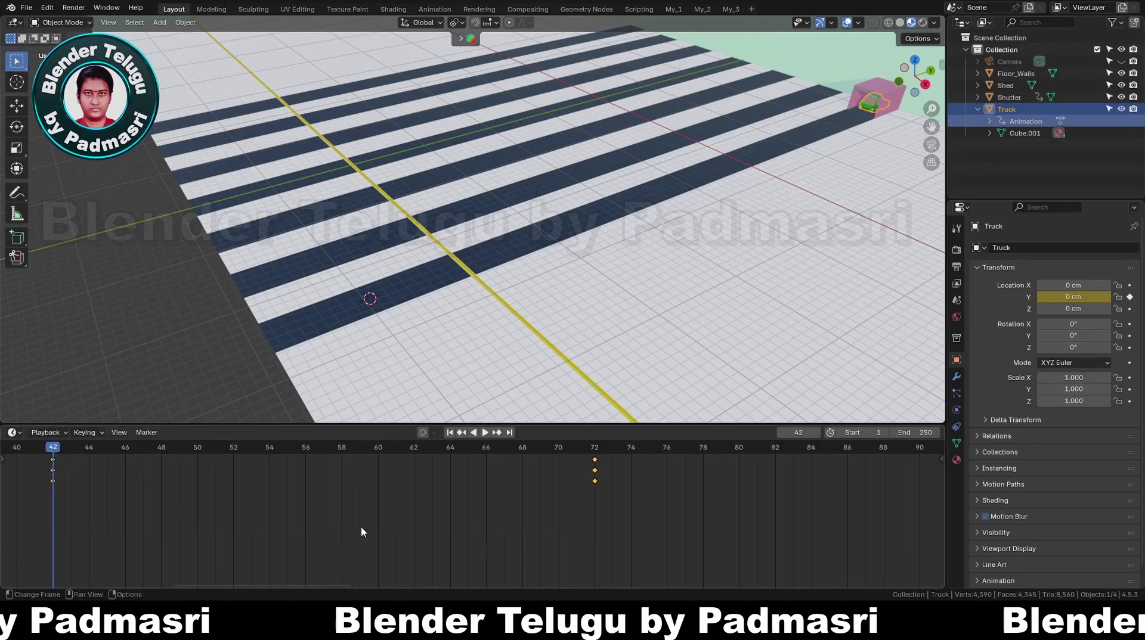
key("t")
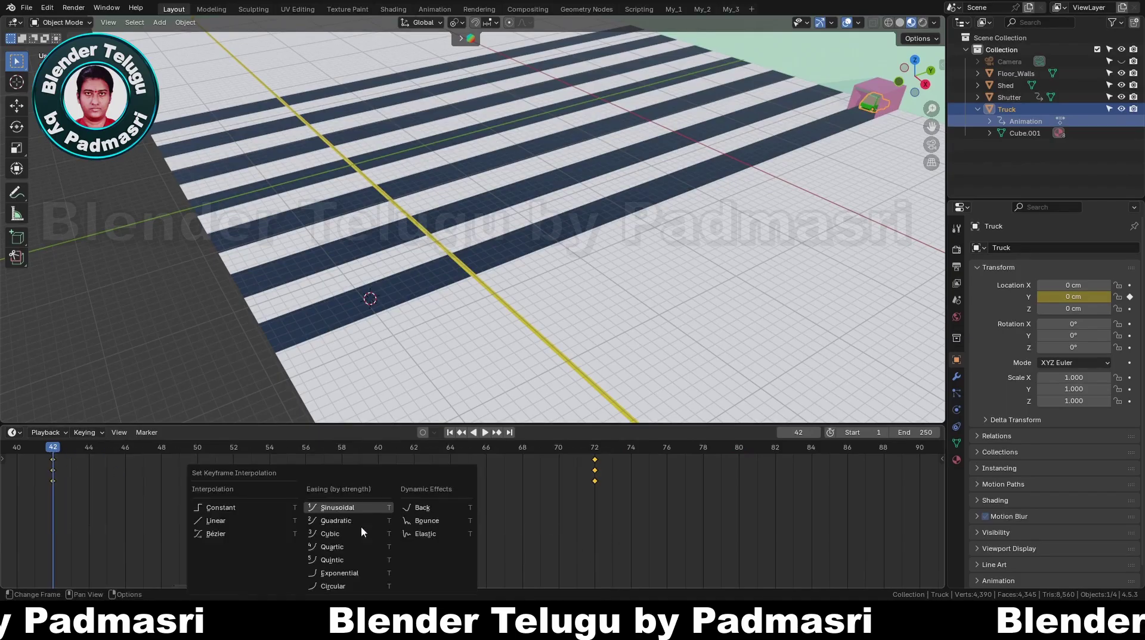
left_click(335, 510)
key("space")
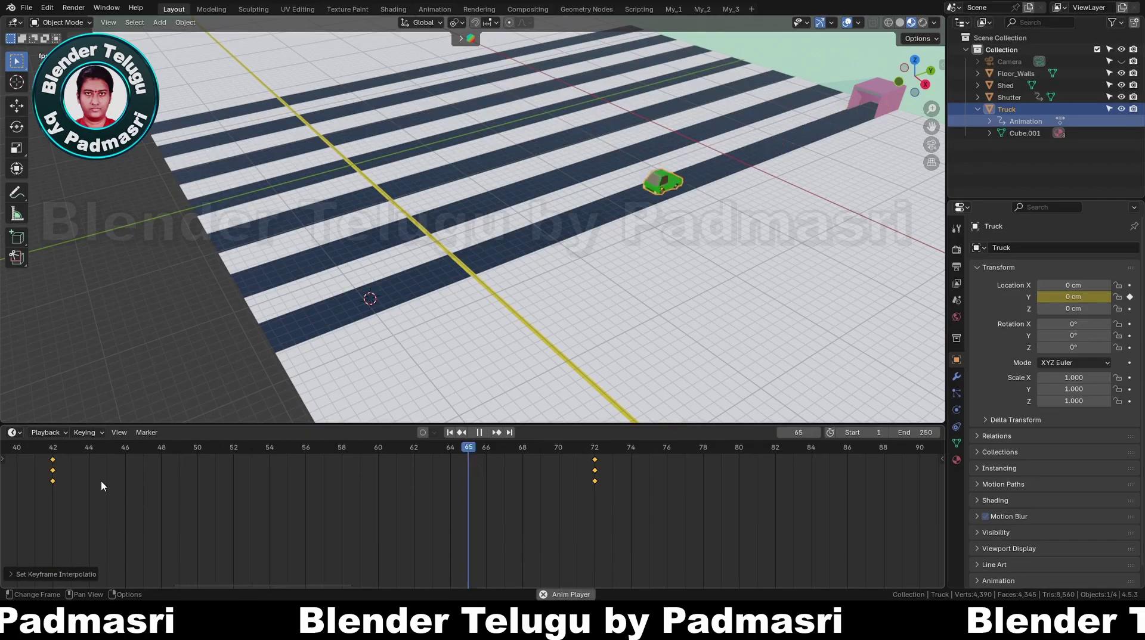
left_click(101, 481)
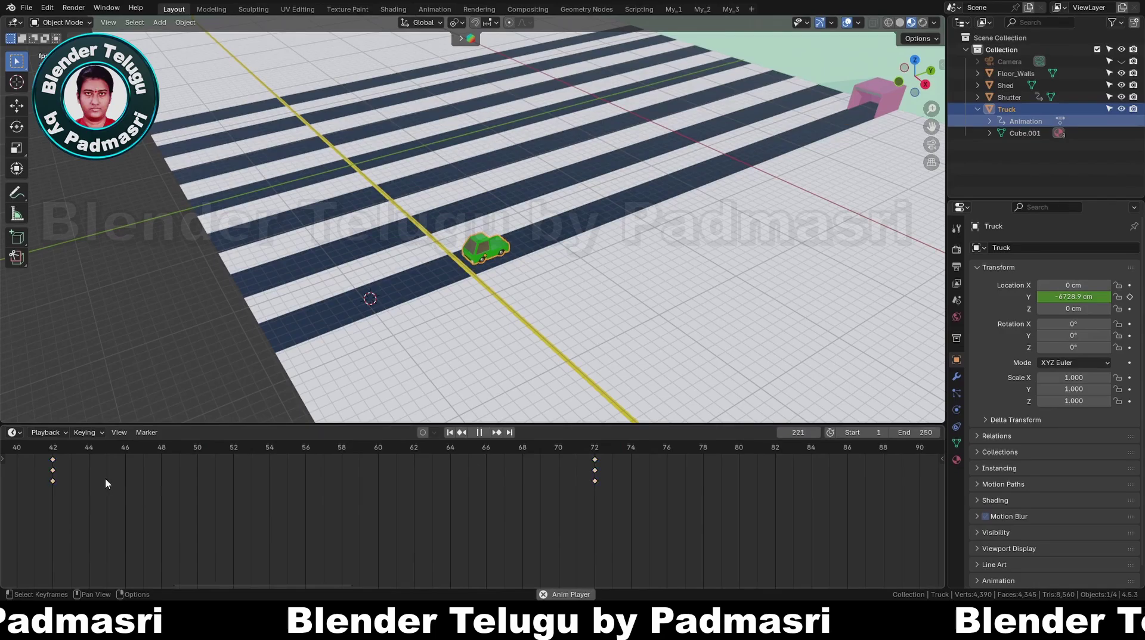
Set the easing type of both truck location keyframes to Ease Out and replay the drive from frame 42
left_click_drag(633, 512, 36, 443)
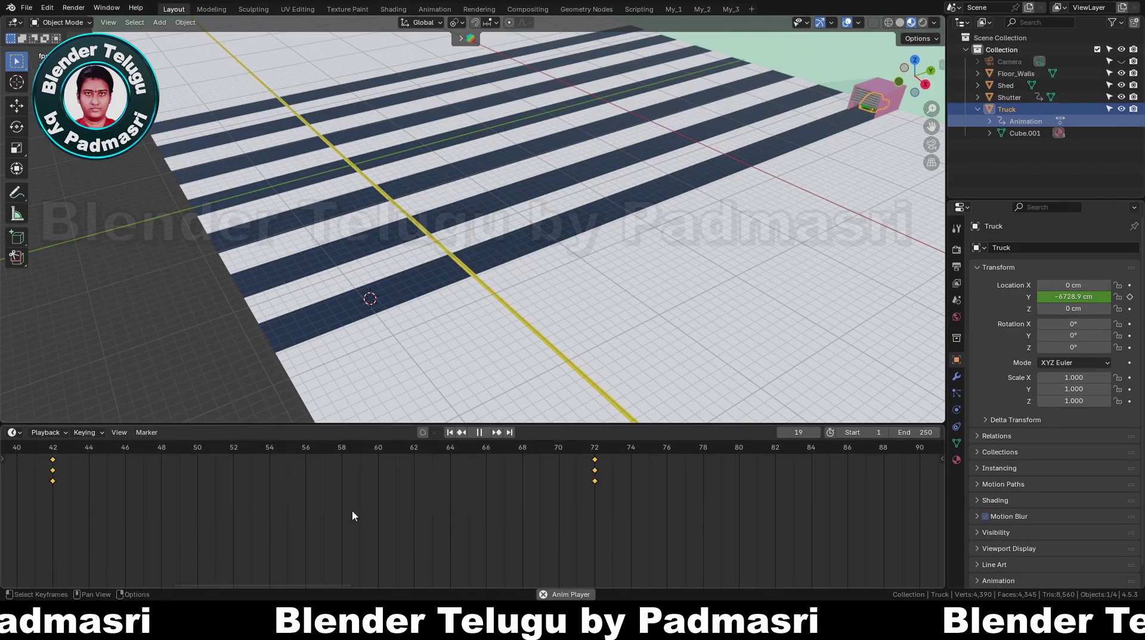
key("space")
key("ctrl+e")
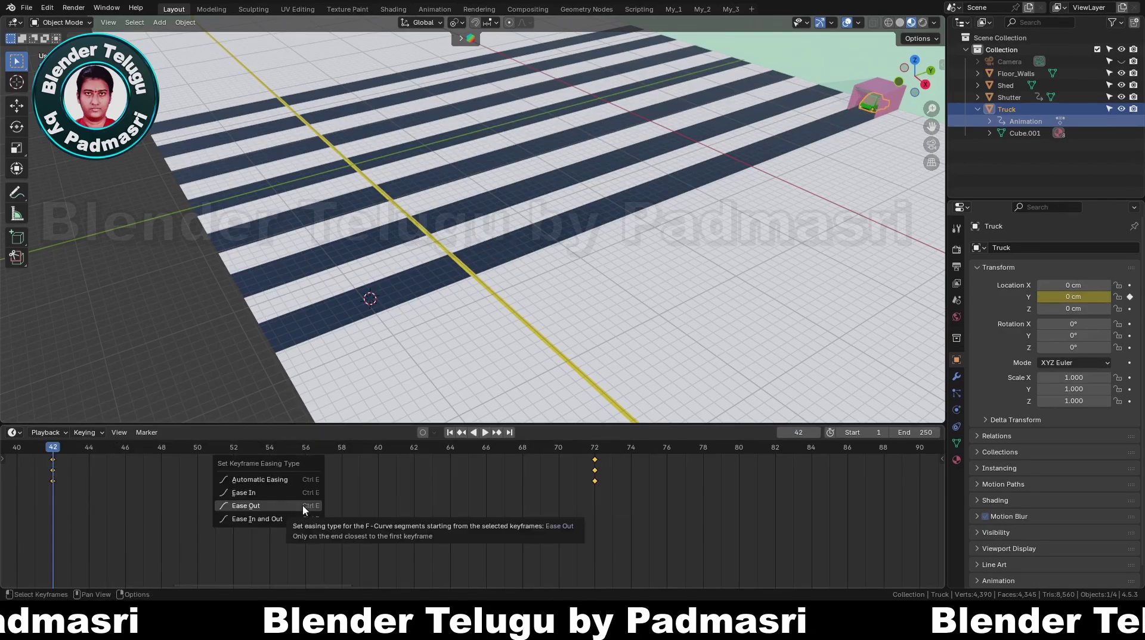
left_click(248, 506)
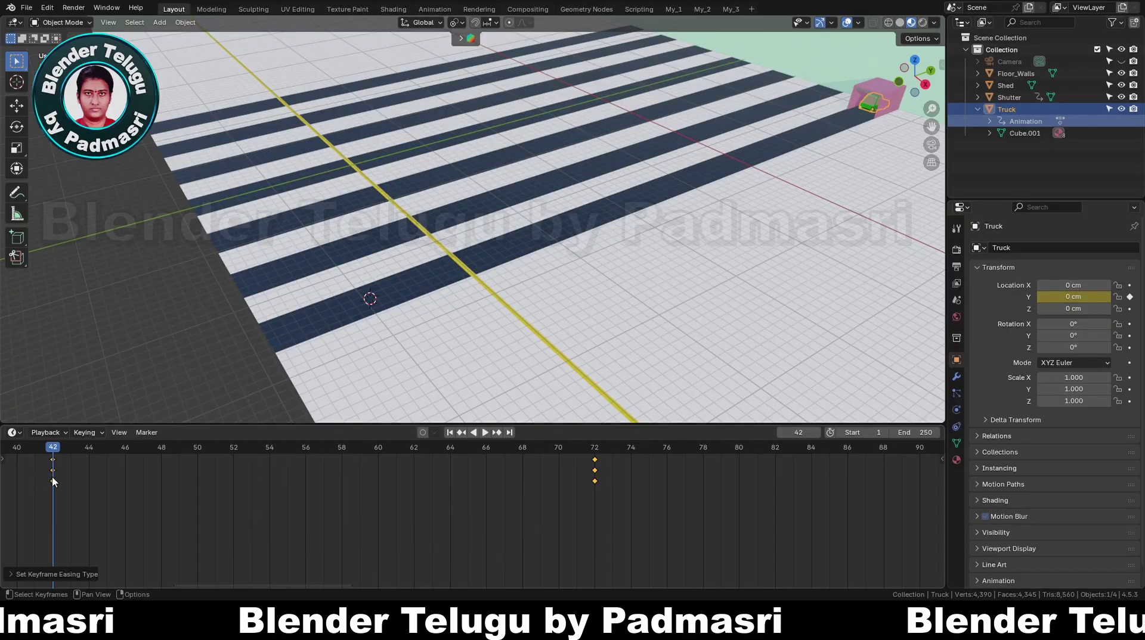
key("space")
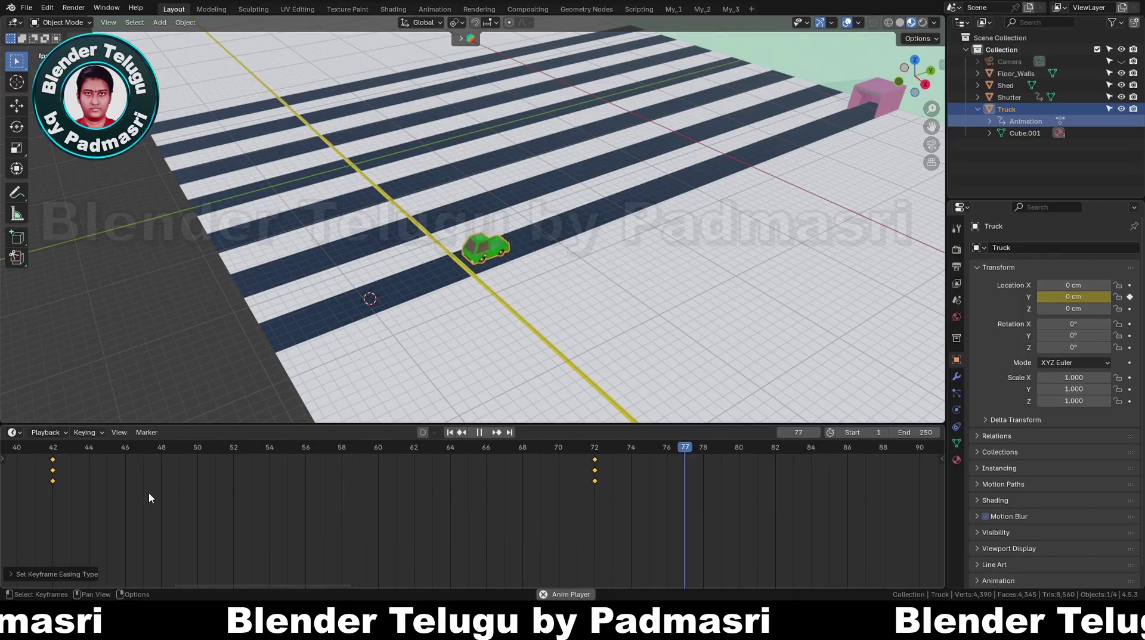
left_click(55, 448)
key("space")
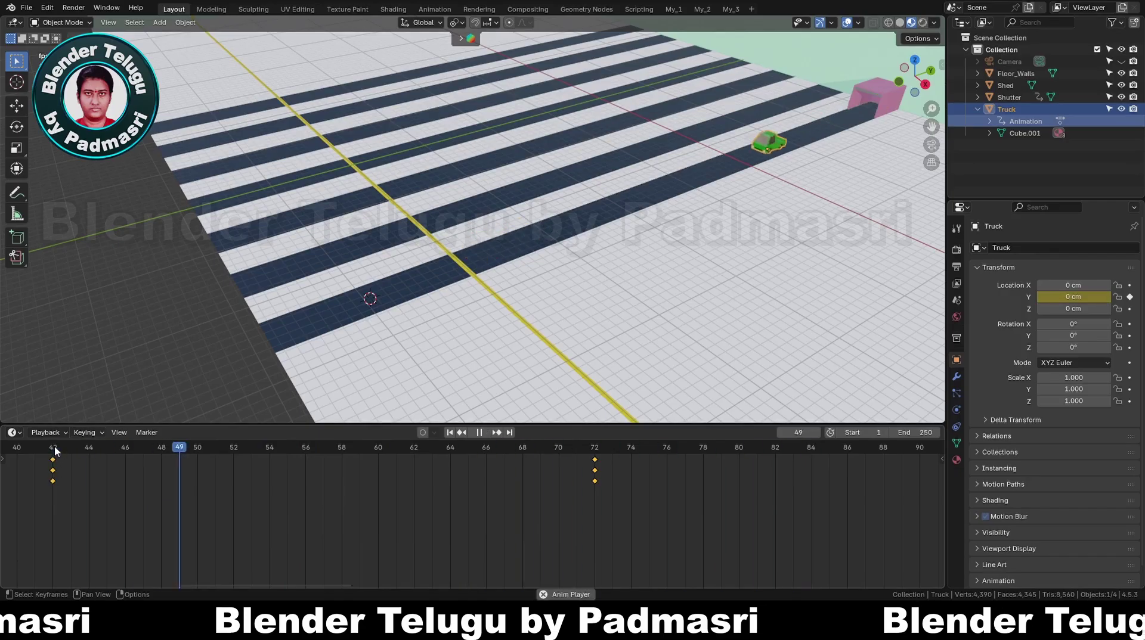
left_click(54, 446)
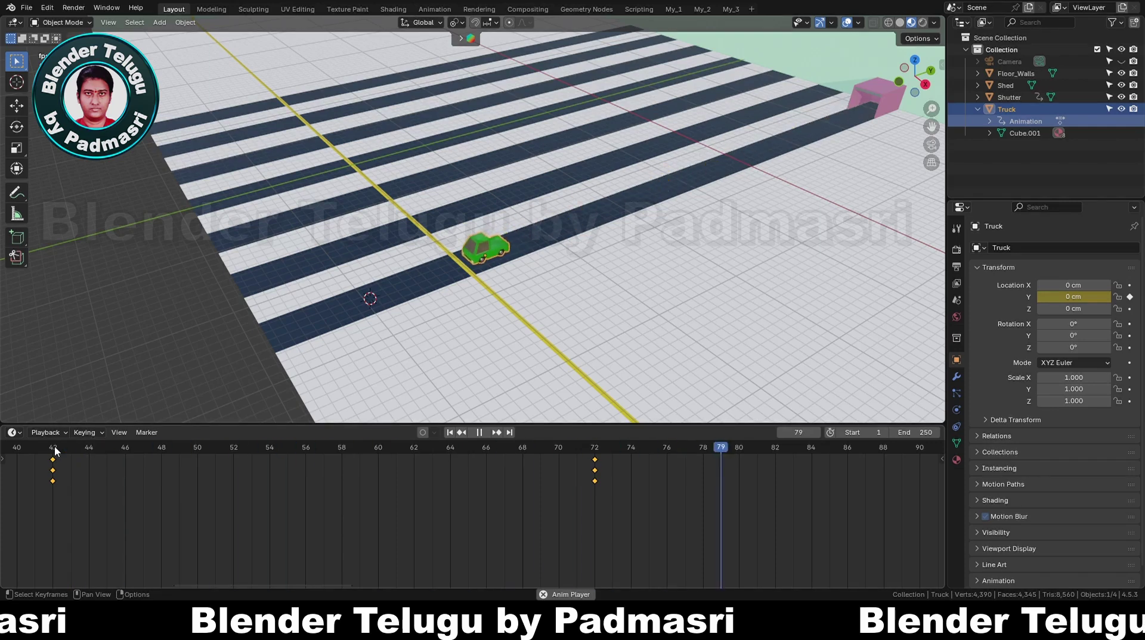
key("space")
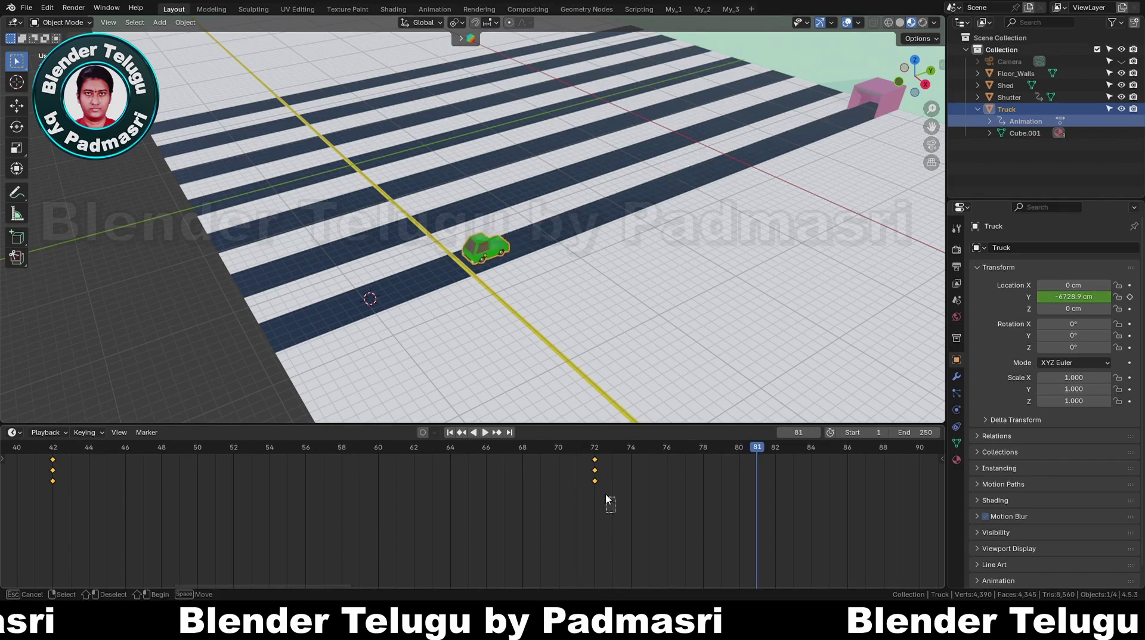
Move the truck's second location keyframe to frame 90 and play back the slower drive from frame 42
left_click_drag(615, 512, 576, 452)
key("g")
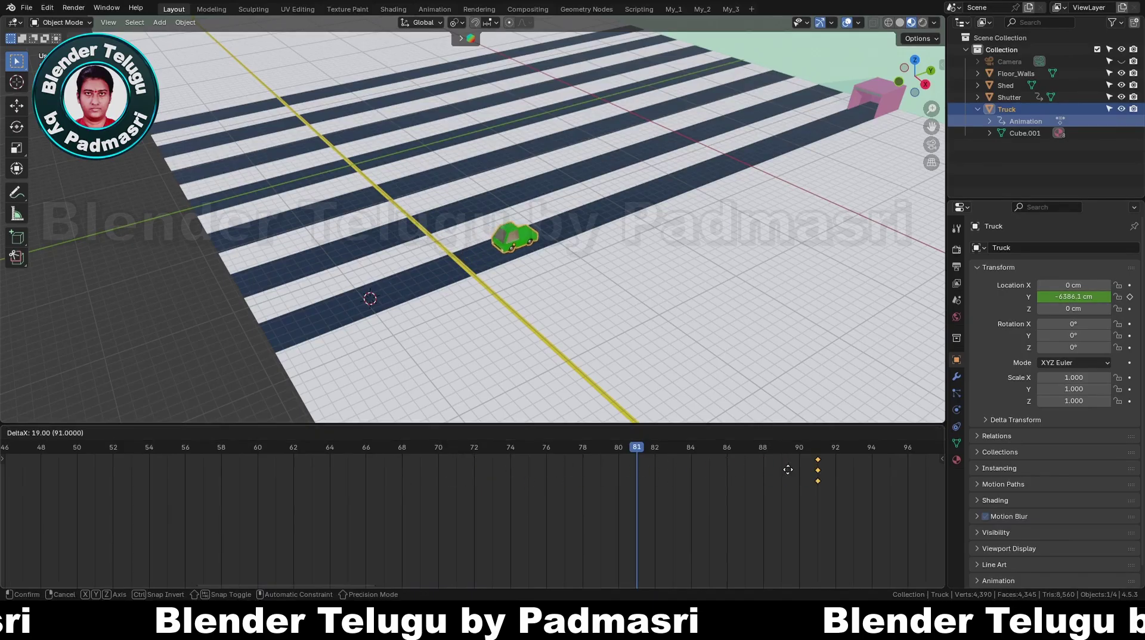
left_click(770, 466)
scroll(421, 474, "down", 2)
middle_click_drag(374, 489, 510, 496)
left_click(165, 472)
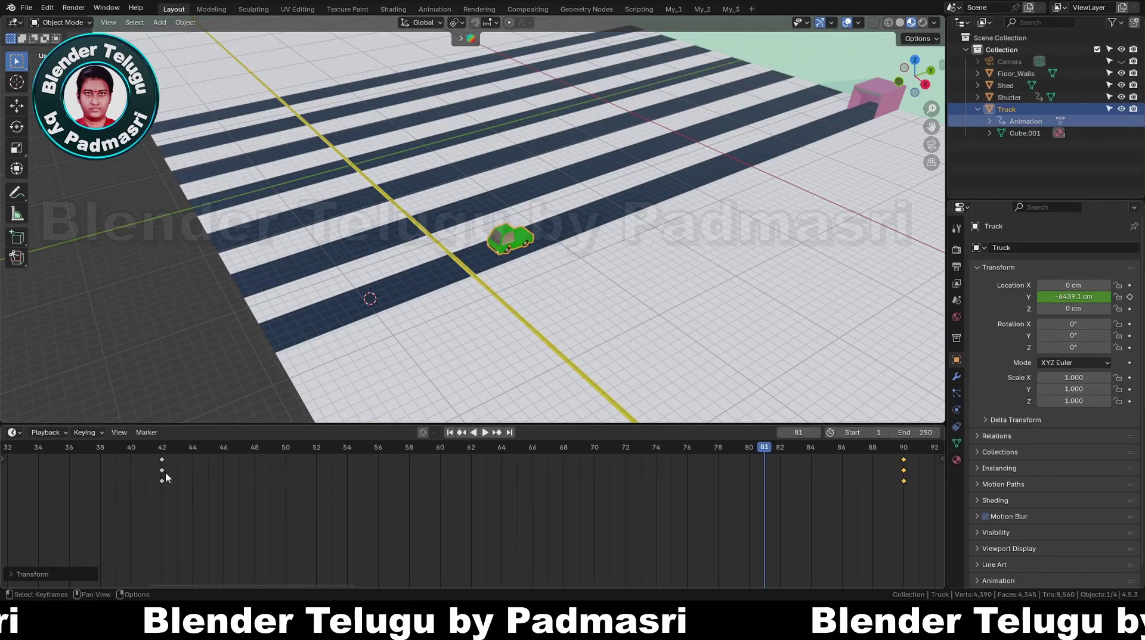
key("space")
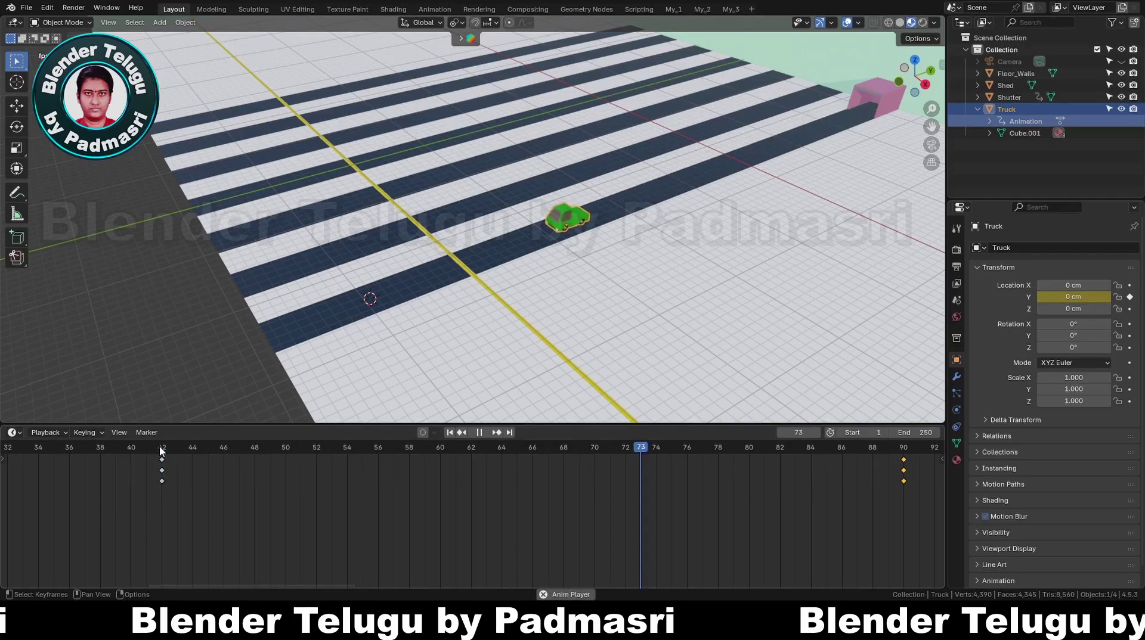
key("space")
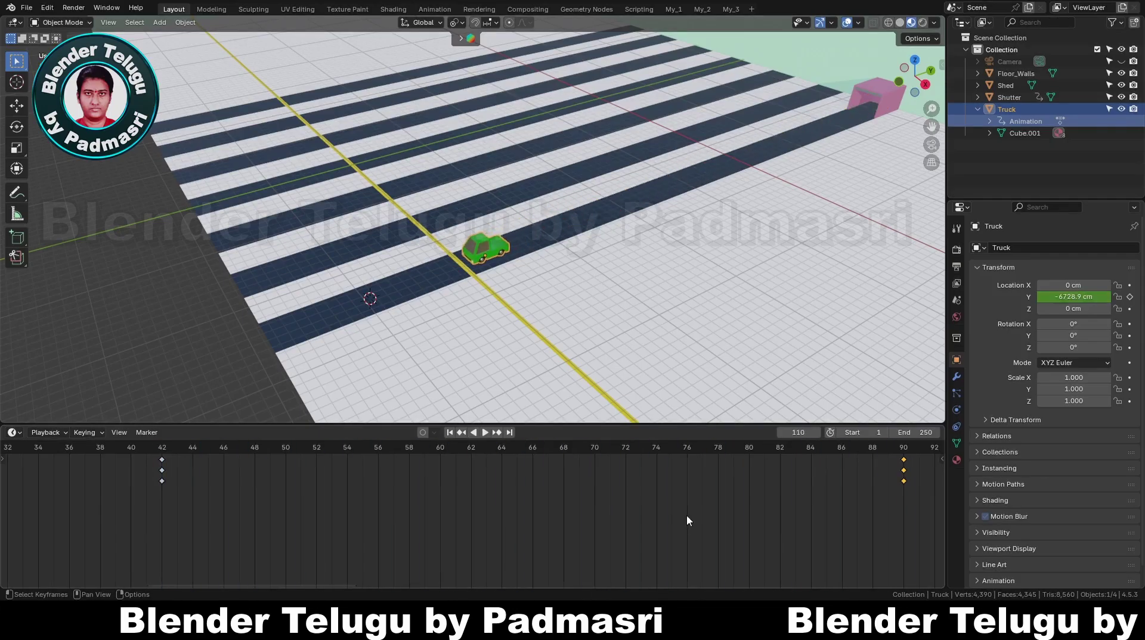
Move the truck's second location keyframe to frame 98 and play back the drive from frame 42
middle_click_drag(686, 514, 592, 512)
key("g")
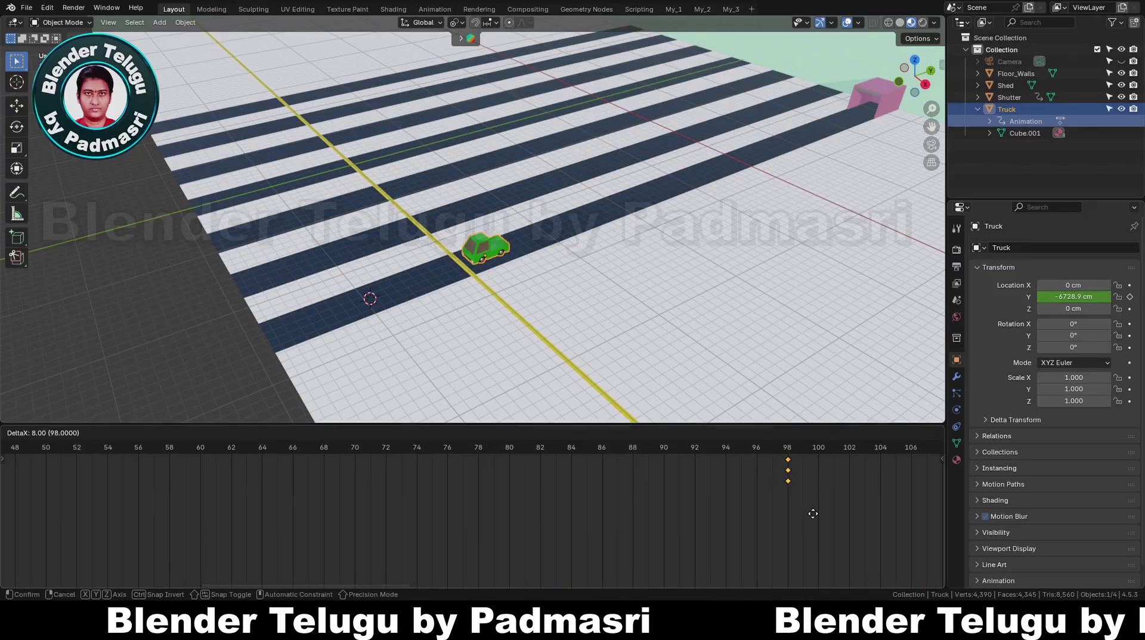
left_click(813, 514)
middle_click_drag(410, 511, 576, 510)
left_click(82, 447)
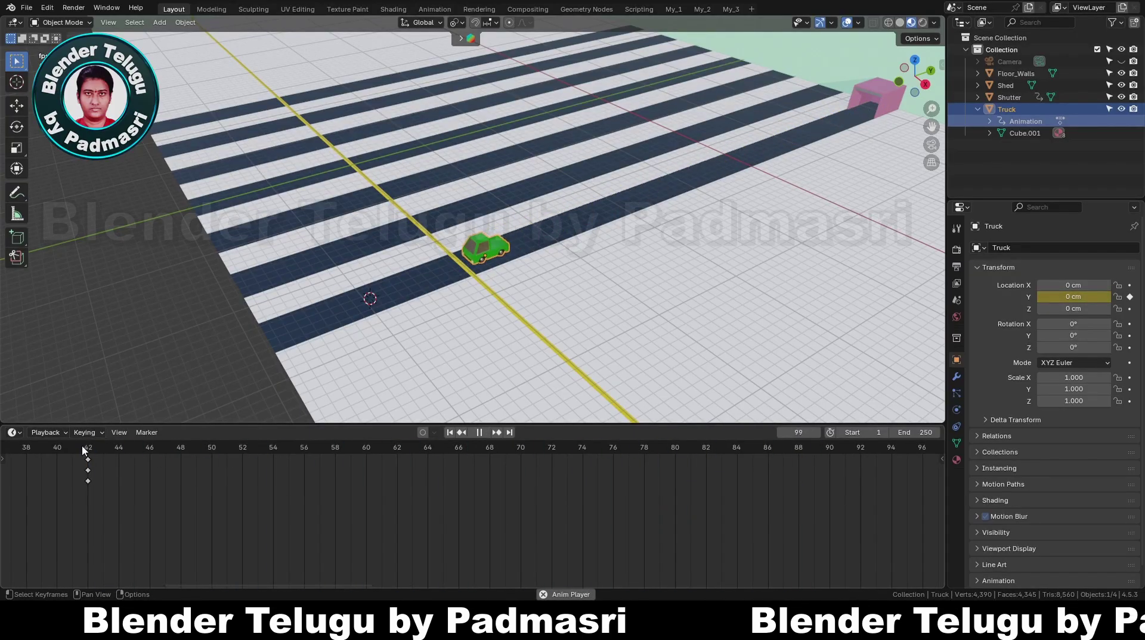
key("space")
scroll(288, 492, "down", 2)
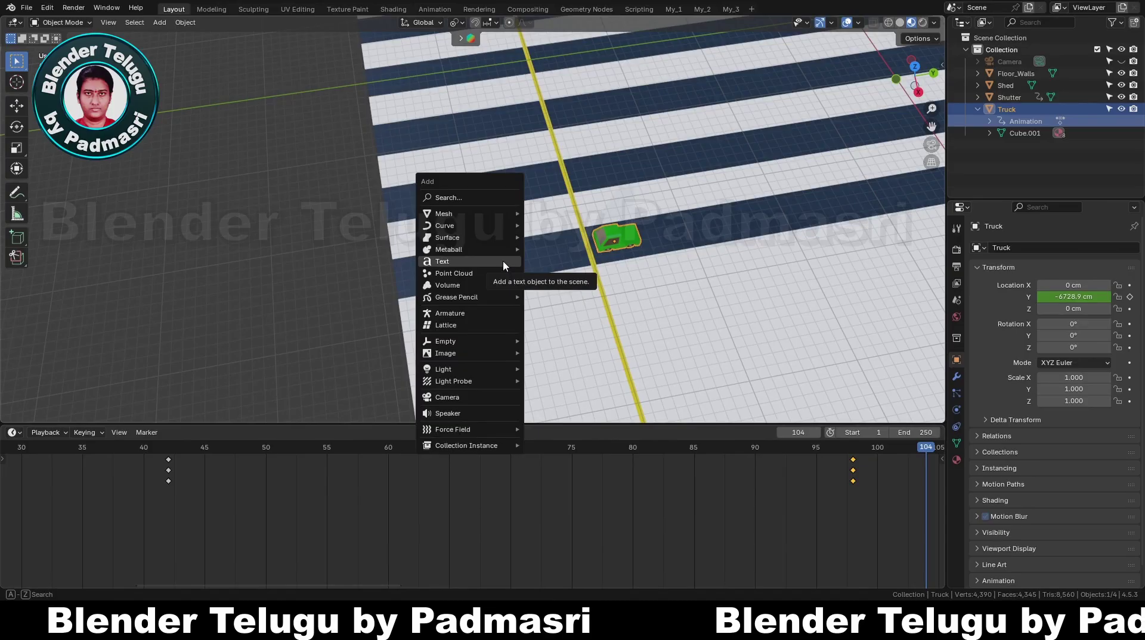
Add a text object at the 3D cursor beyond the yellow line and rotate it 90° about Z in top view
left_click(503, 260)
key("KP_7")
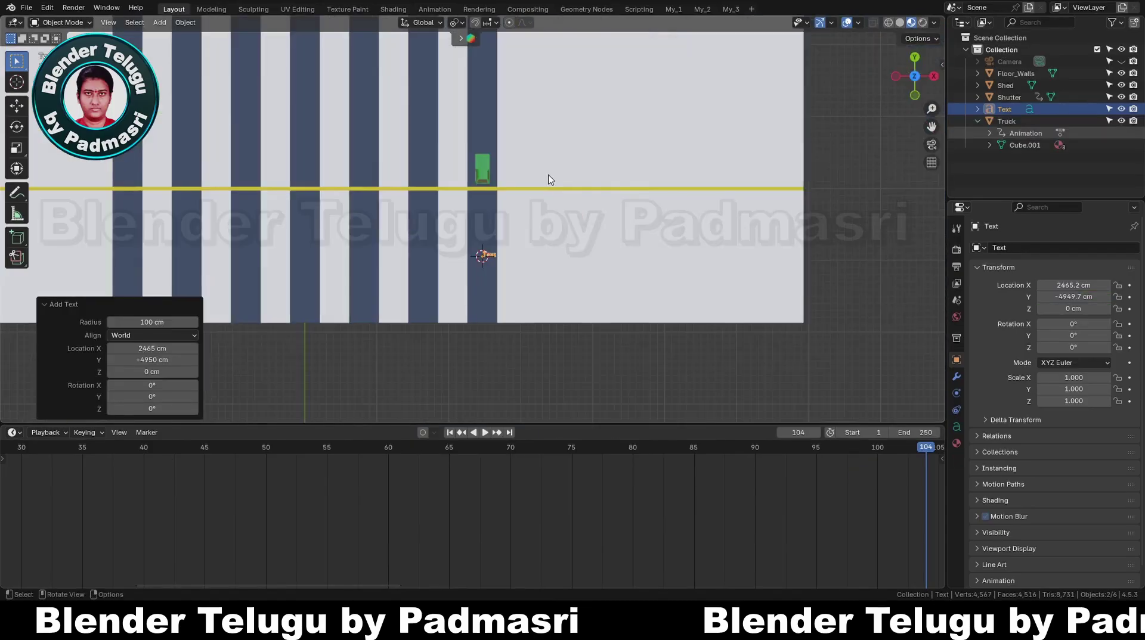
scroll(531, 262, "up", 3)
key("z")
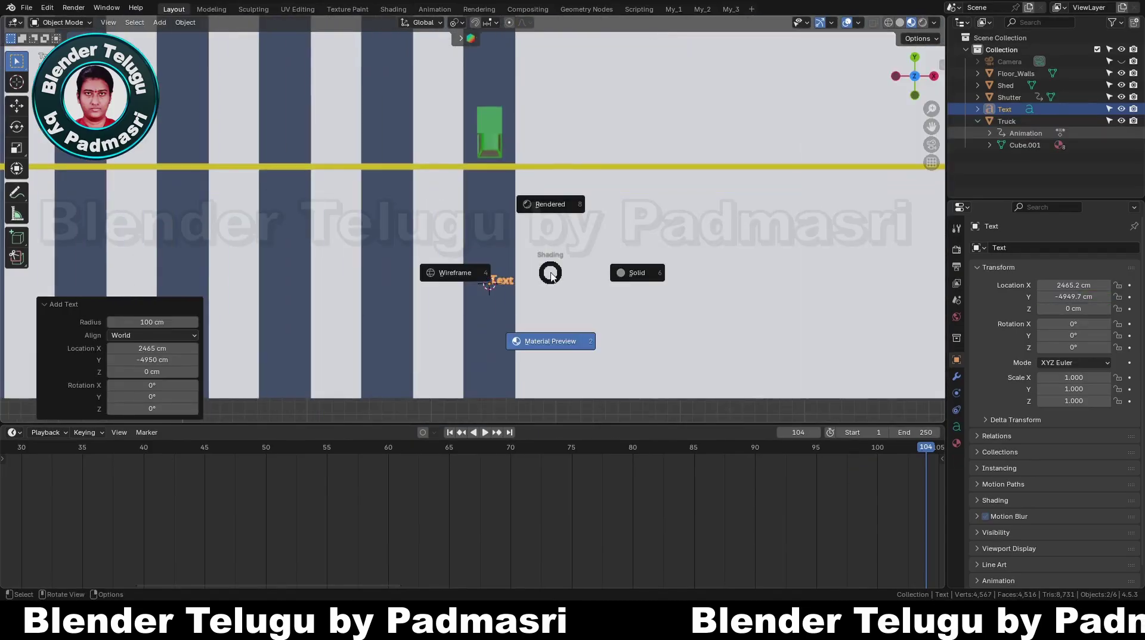
key("Escape")
key("r")
key("9")
key("0")
key("Return")
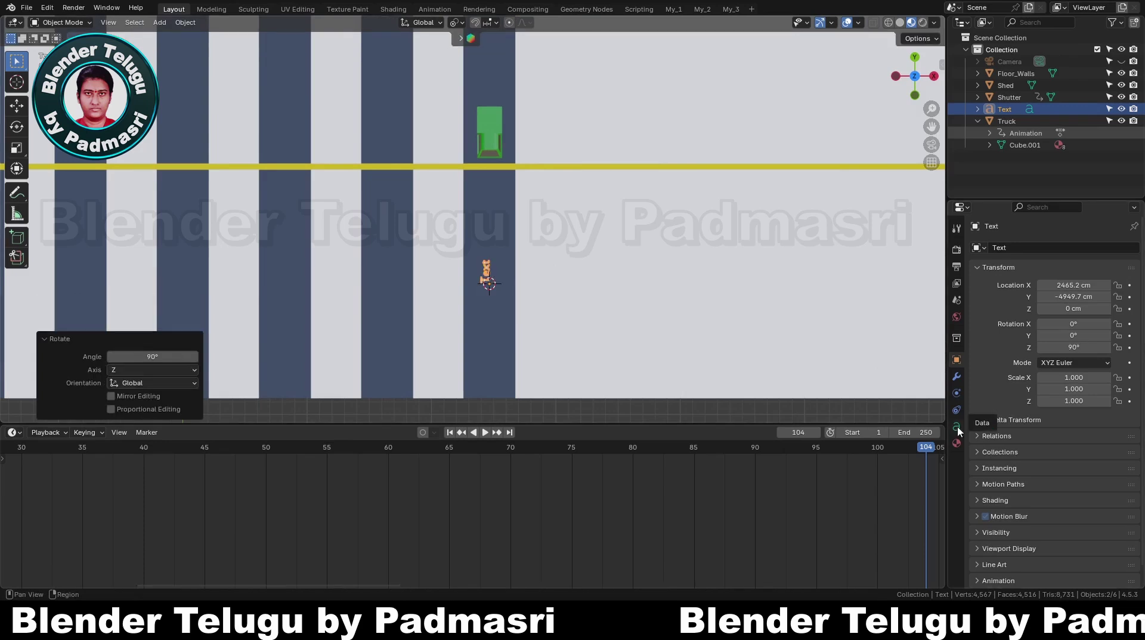
Set the text's horizontal alignment to Center and vertical alignment to Middle, and scale it up along the blue lane
left_click(957, 427)
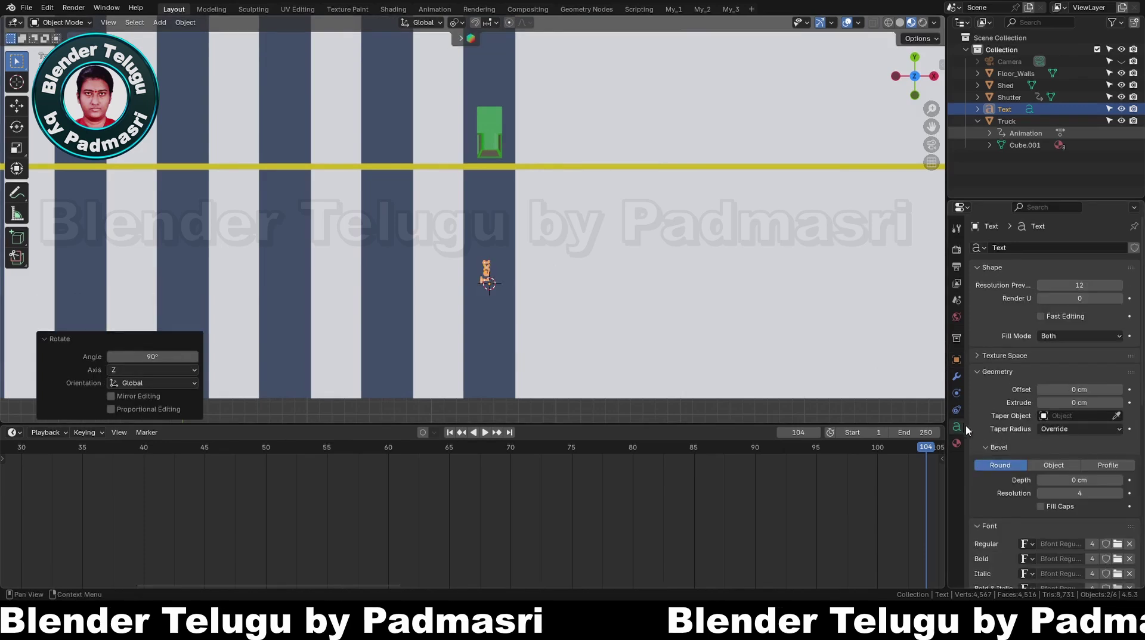
scroll(996, 457, "down", 10)
left_click(1058, 460)
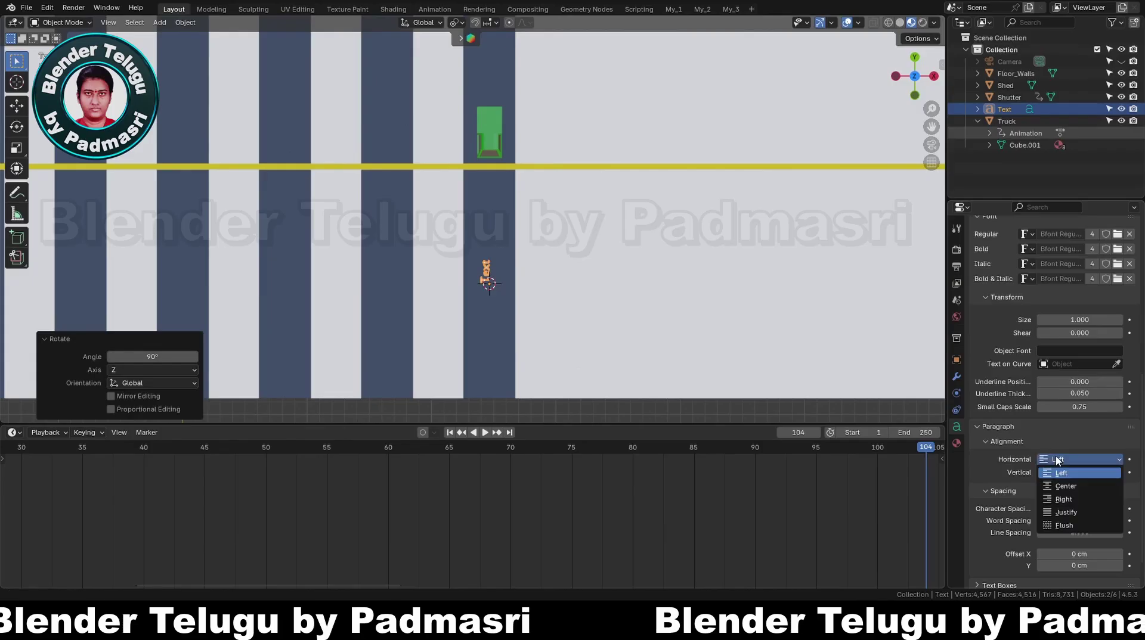
left_click(1059, 487)
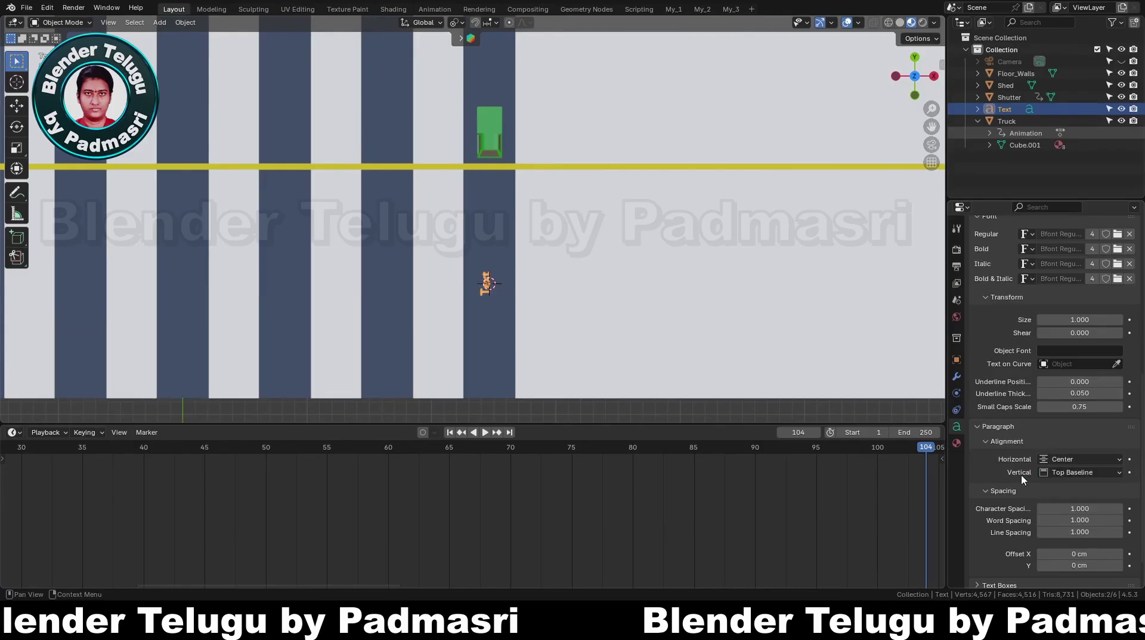
left_click(1063, 475)
left_click(1068, 513)
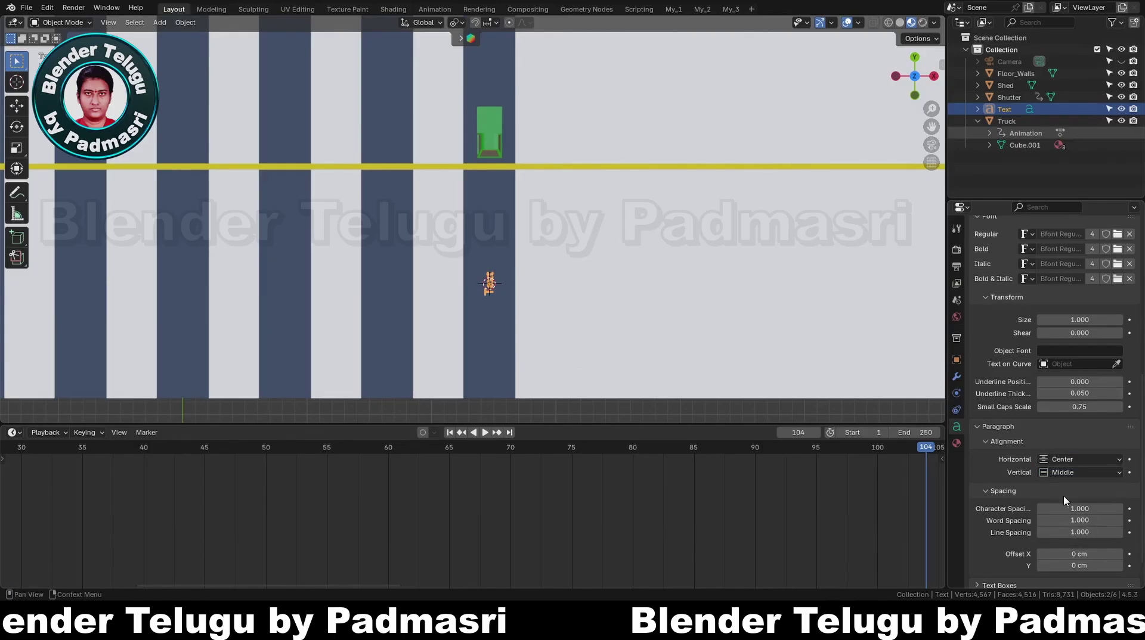
key("s")
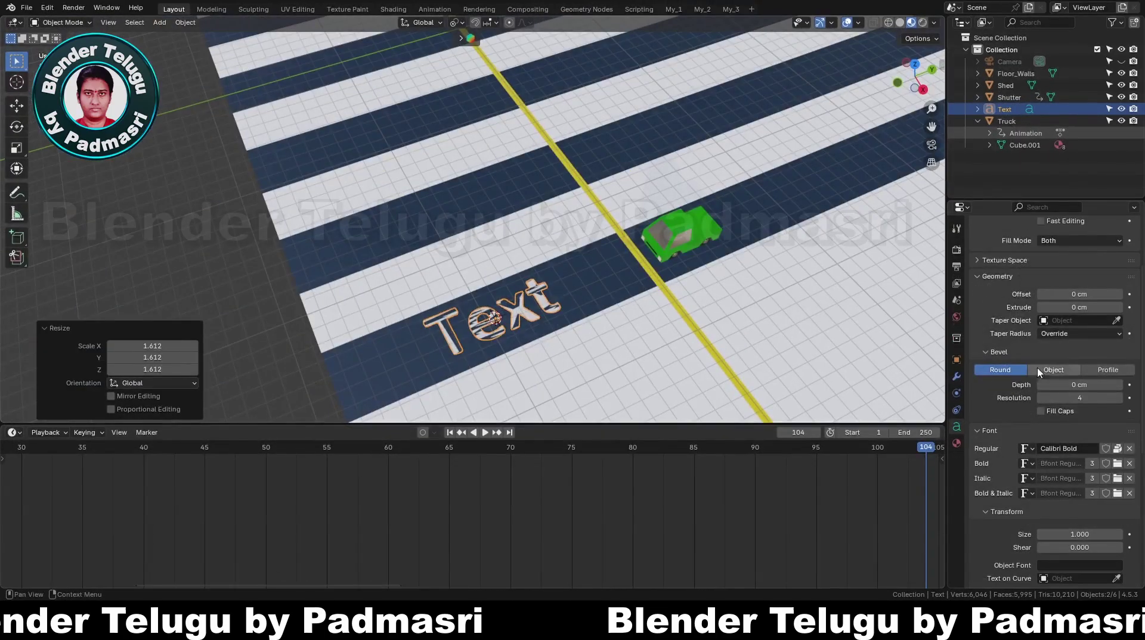
Assign the existing Truck Body material to the text
left_click(956, 444)
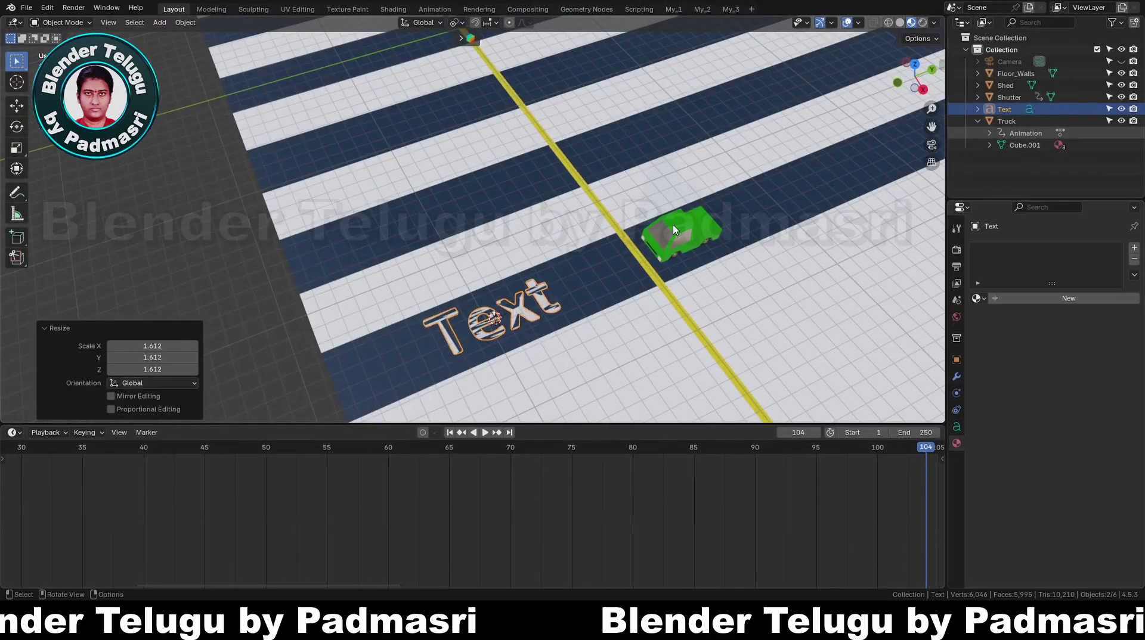
left_click(979, 300)
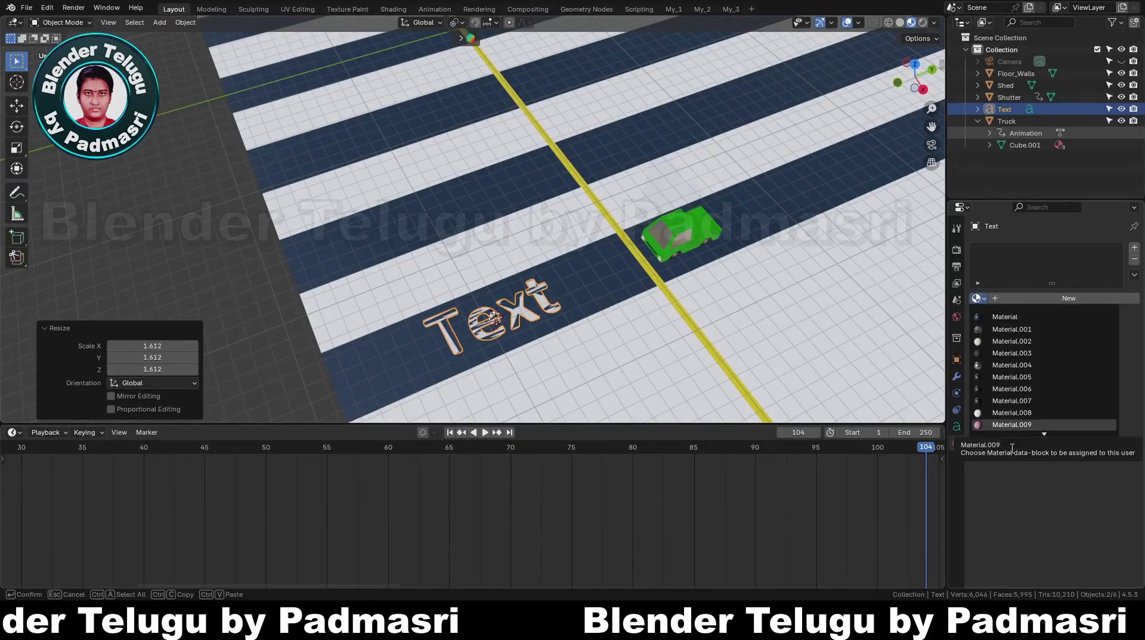
type("t")
left_click(1019, 316)
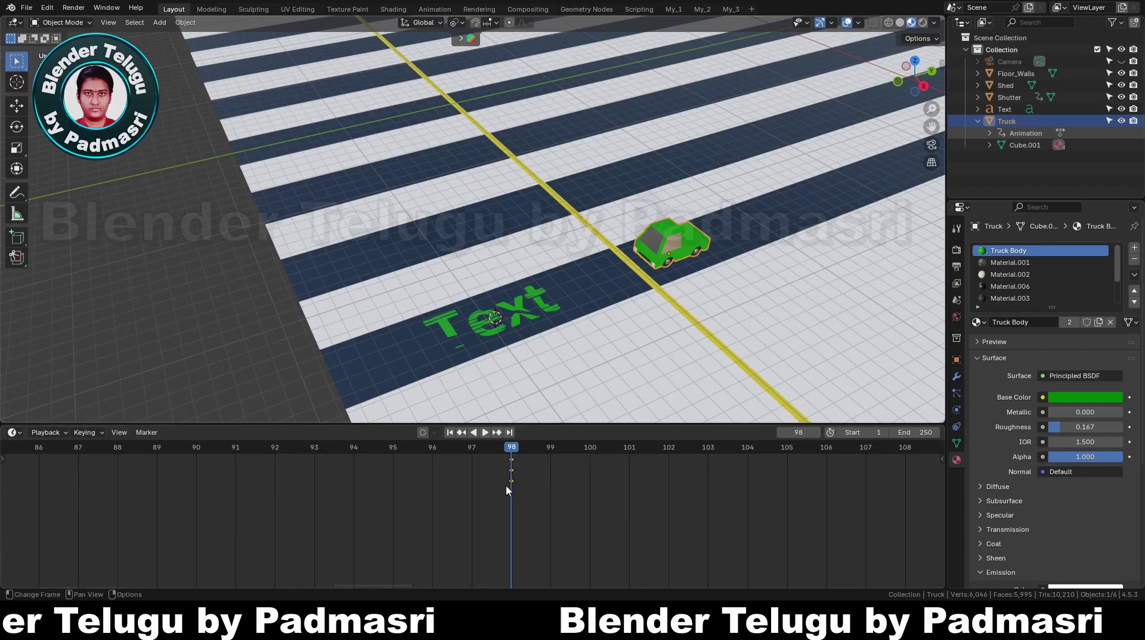
Insert a keyframe for the text's Extrude value of 0 cm at frame 100
left_click(591, 452)
left_click(515, 310)
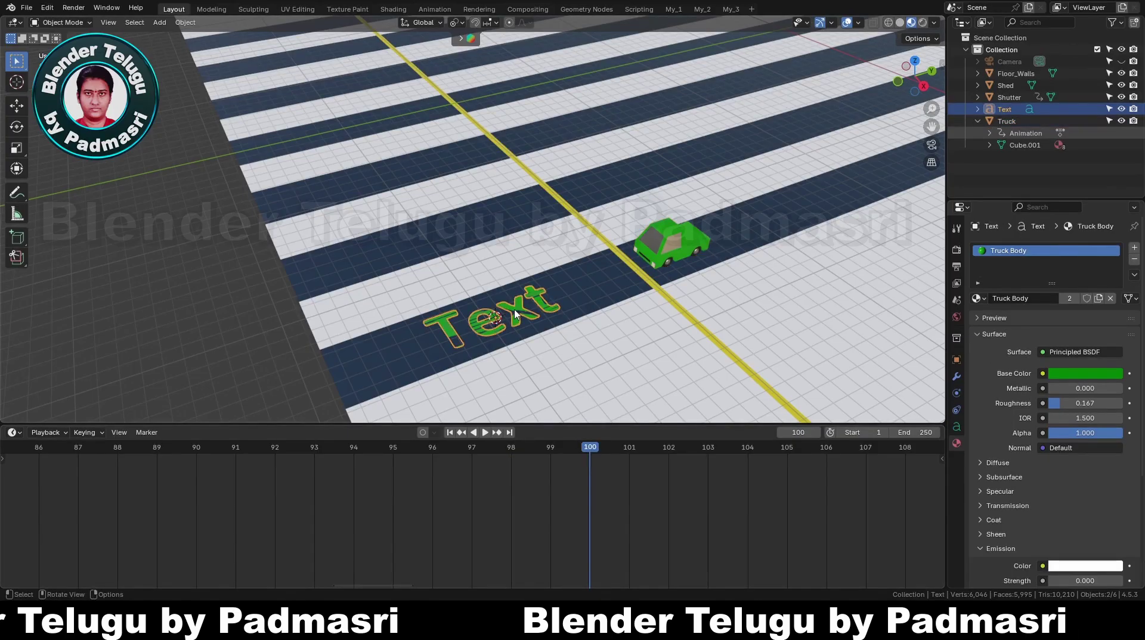
left_click(957, 427)
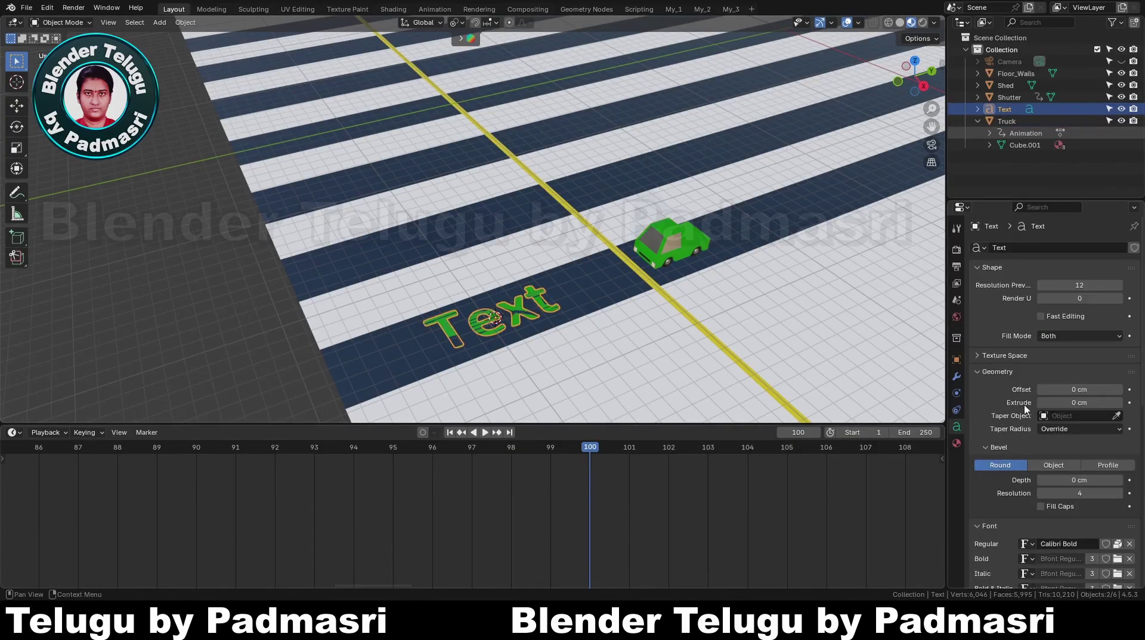
left_click(1130, 404)
Set the text's Extrude to 23 cm and keyframe it at frame 105, and play back from frame 100
left_click(785, 449)
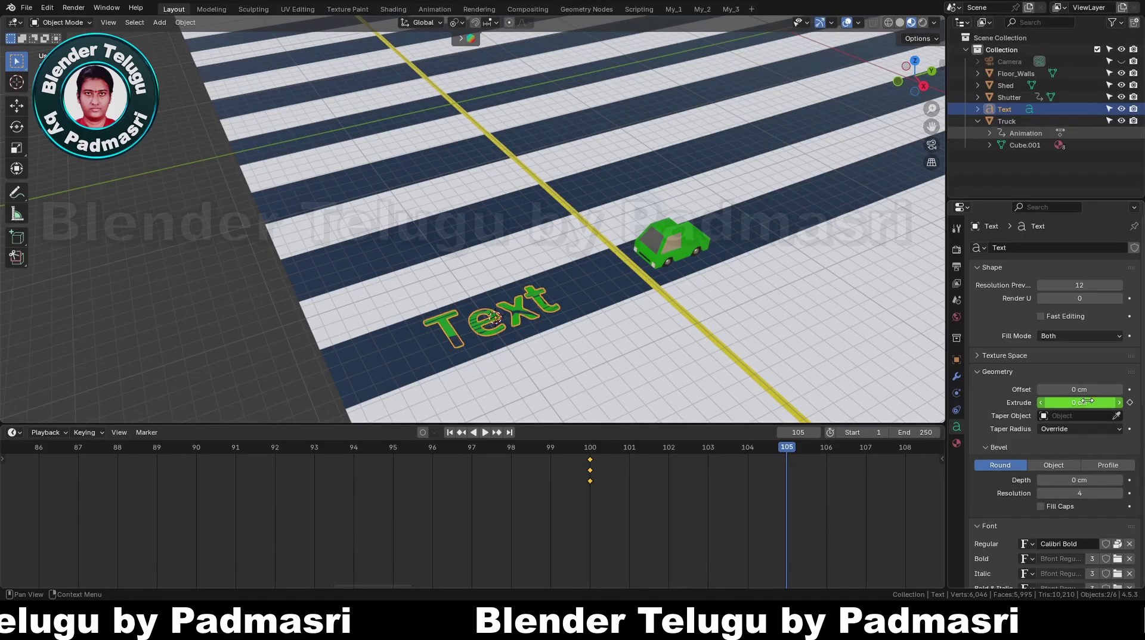
left_click_drag(1079, 403, 1134, 408)
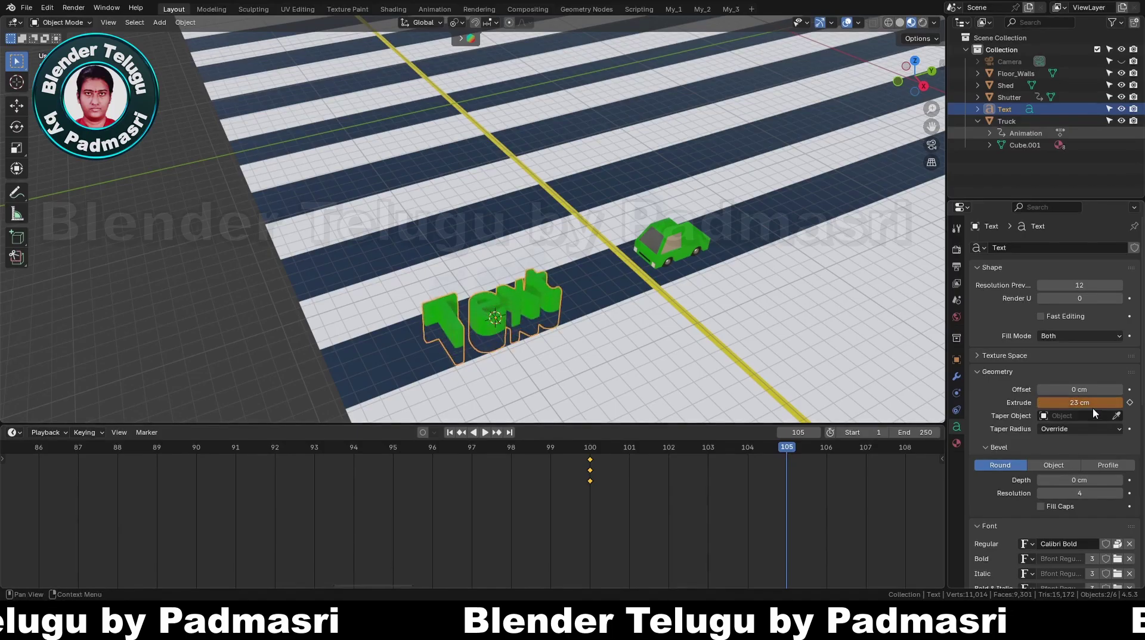
left_click(1130, 403)
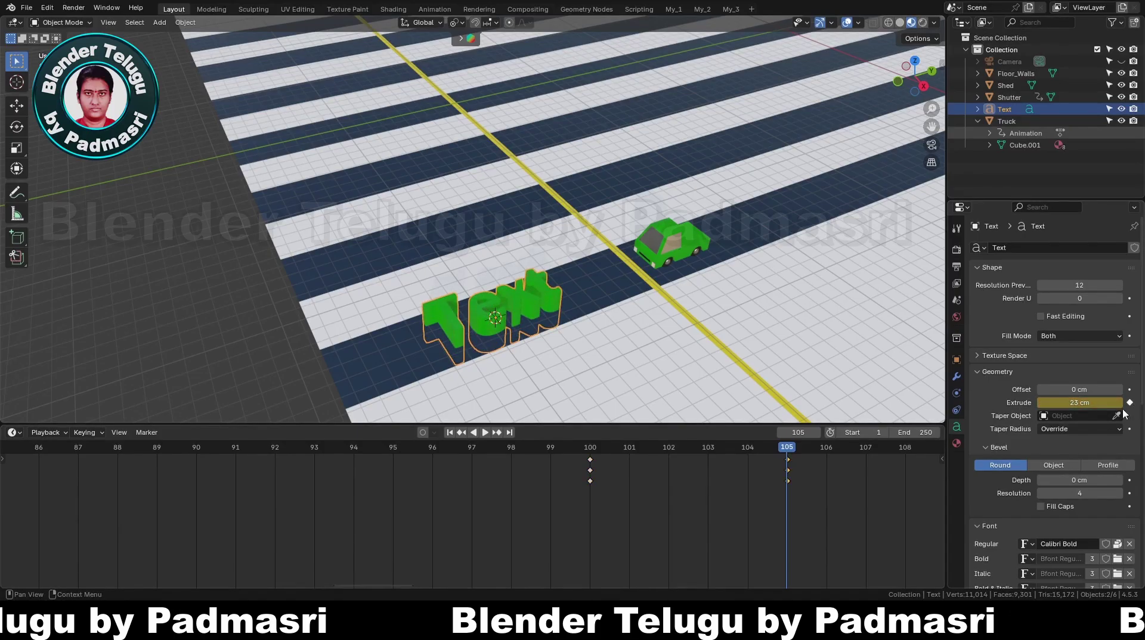
left_click(590, 447)
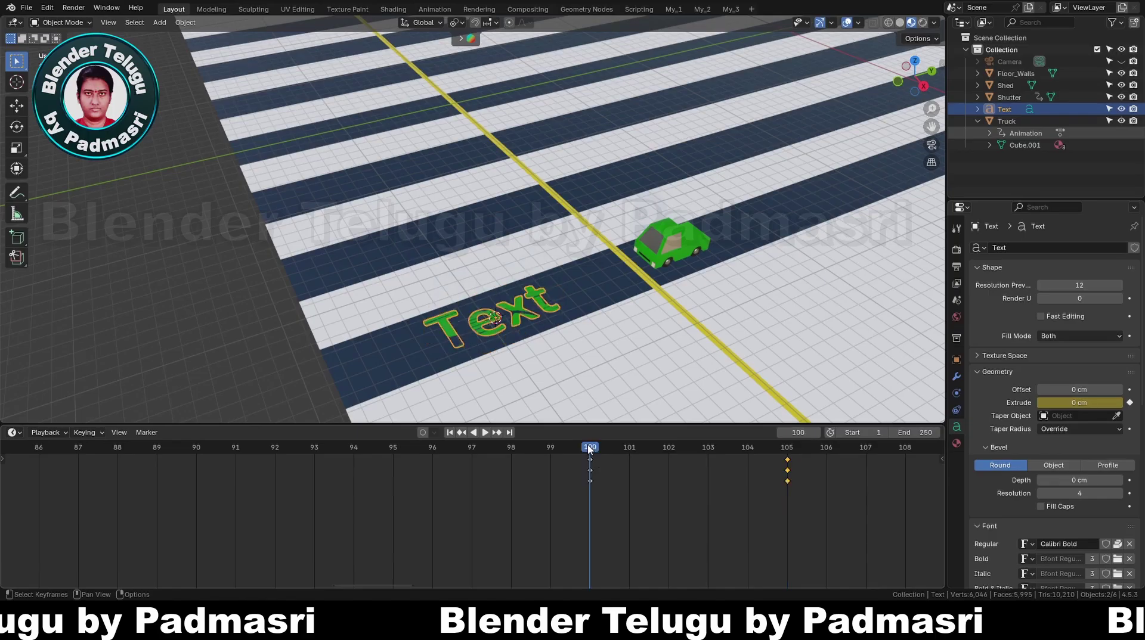
key("space")
key("space")
Move the text's second Extrude keyframe to frame 110 and play back the slower rise from frame 100
left_click_drag(834, 505, 781, 471)
middle_click_drag(759, 506, 632, 490)
key("g")
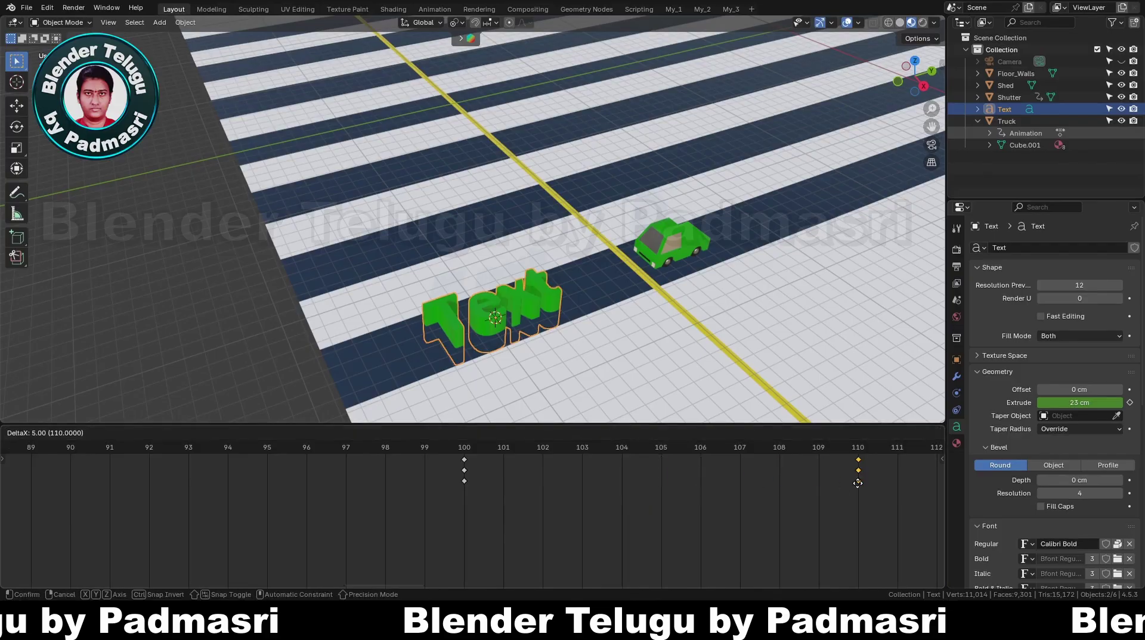
left_click(858, 483)
left_click(466, 446)
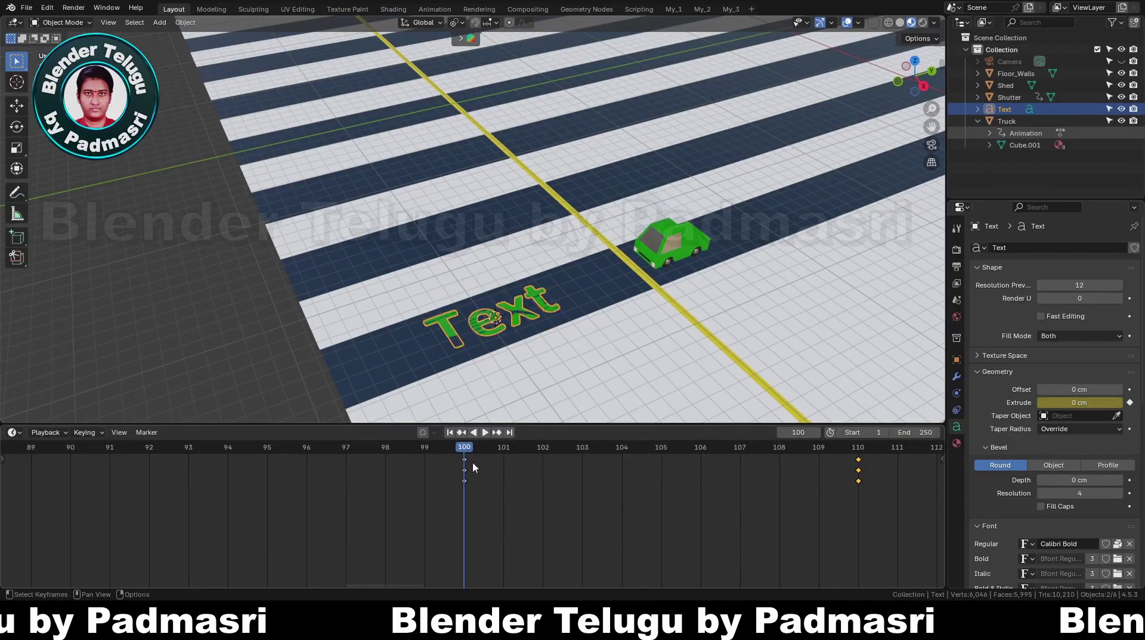
key("space")
key("space")
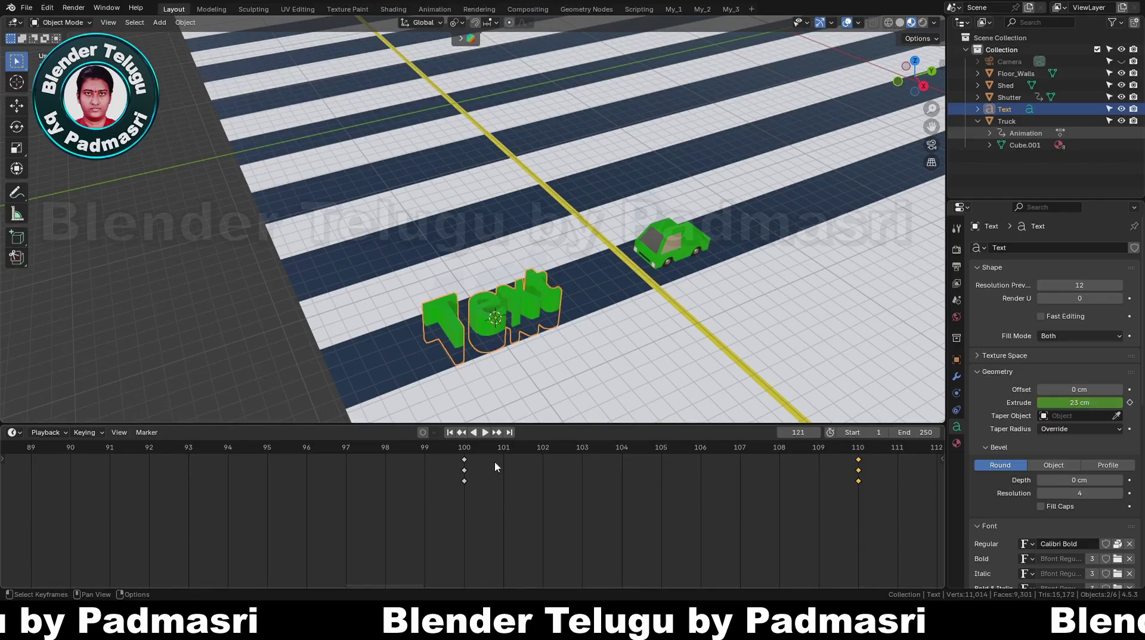
left_click(467, 449)
key("space")
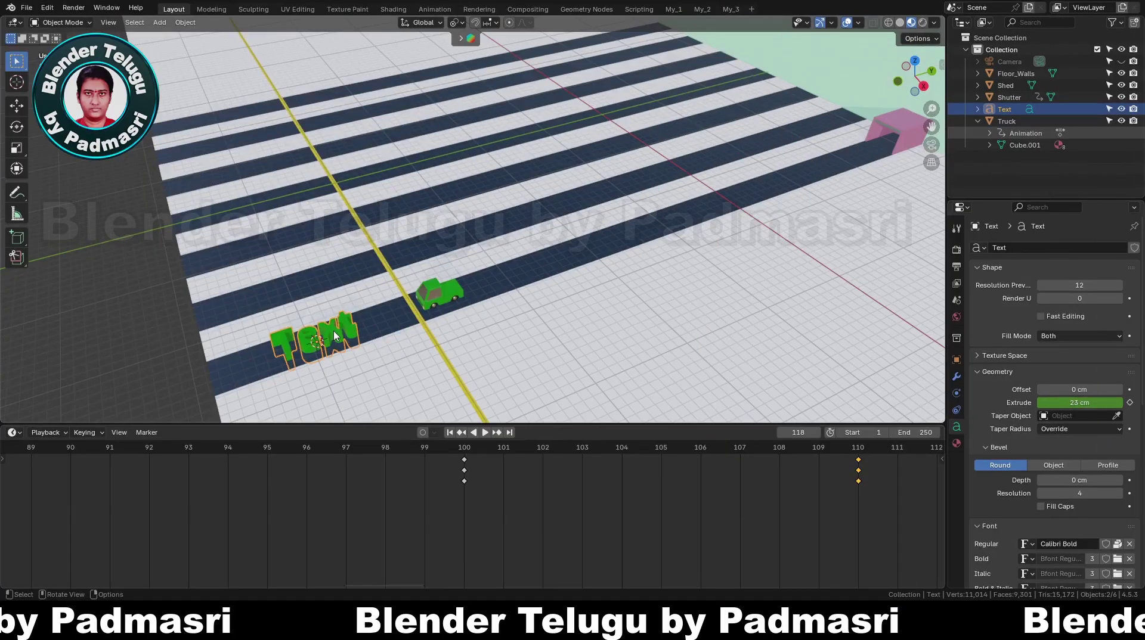
Duplicate the text, truck, shed and shutter together in top view, moving the copies -820.81 cm along X onto the adjacent blue lane
scroll(335, 335, "down", 3)
left_click(391, 337, "shift")
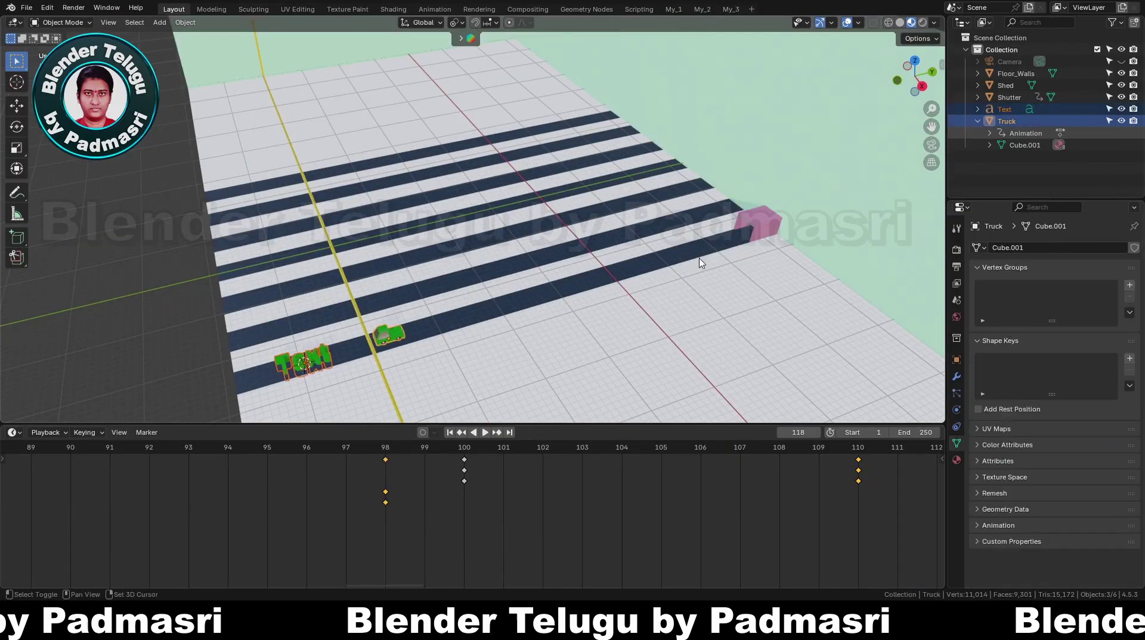
left_click(742, 223, "shift")
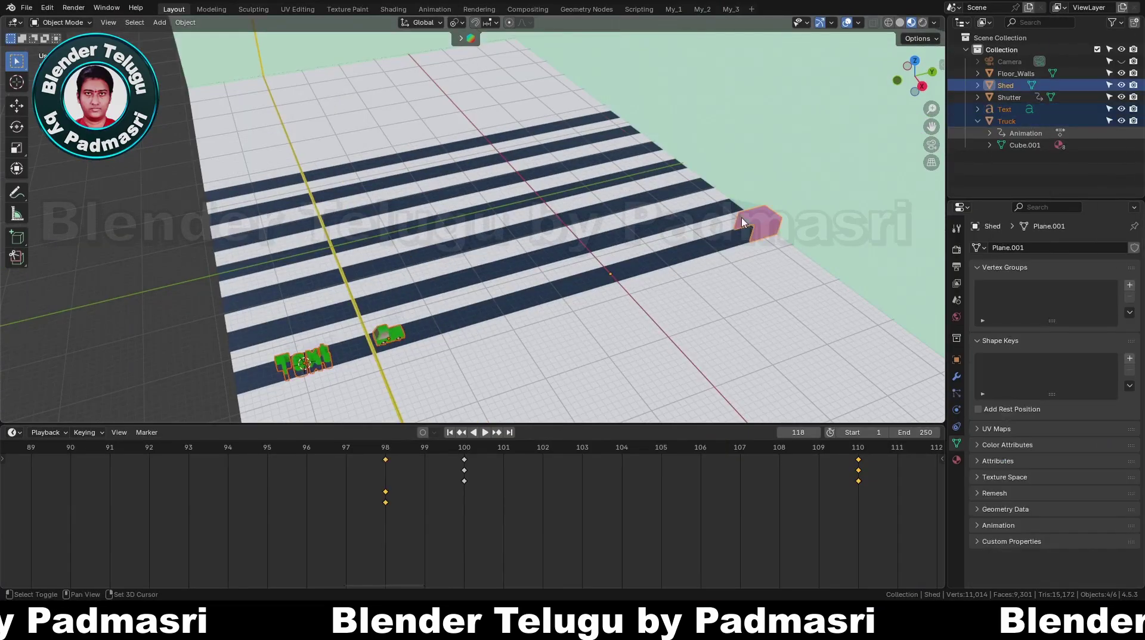
left_click(742, 223, "shift")
key("grave")
left_click(739, 256)
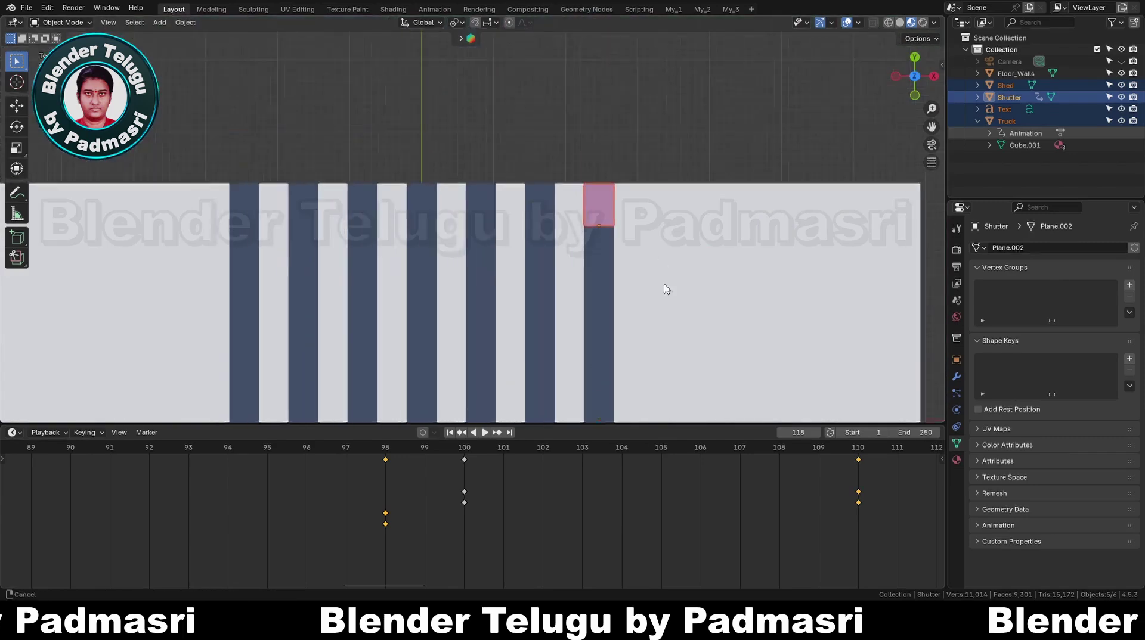
scroll(567, 263, "up", 6)
middle_click_drag(680, 296, 573, 210, "shift")
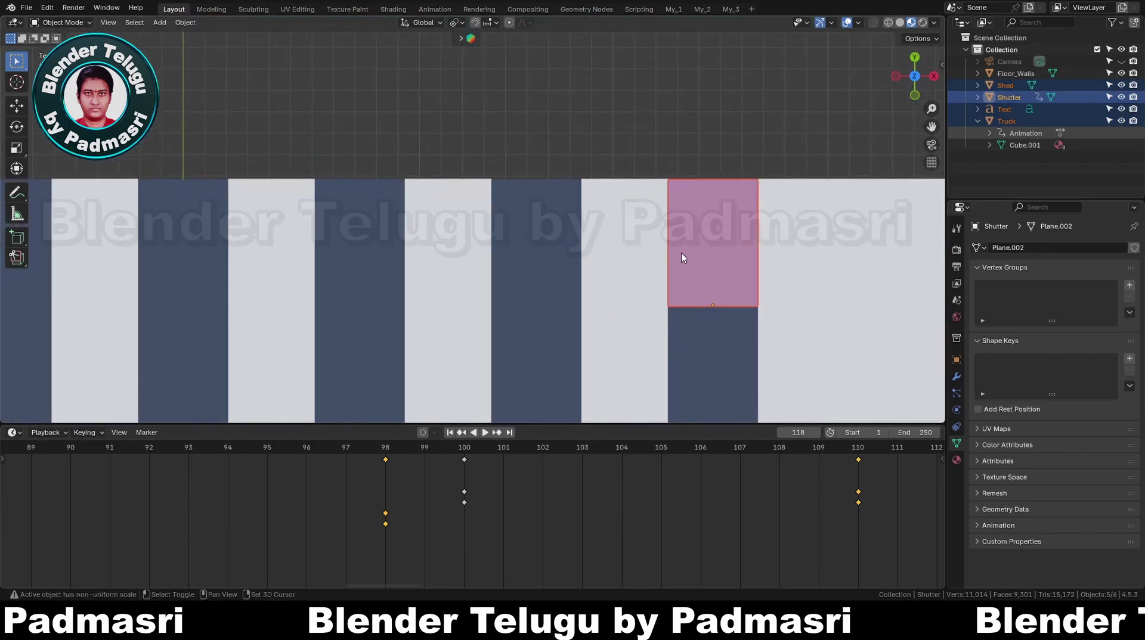
key("shift+d")
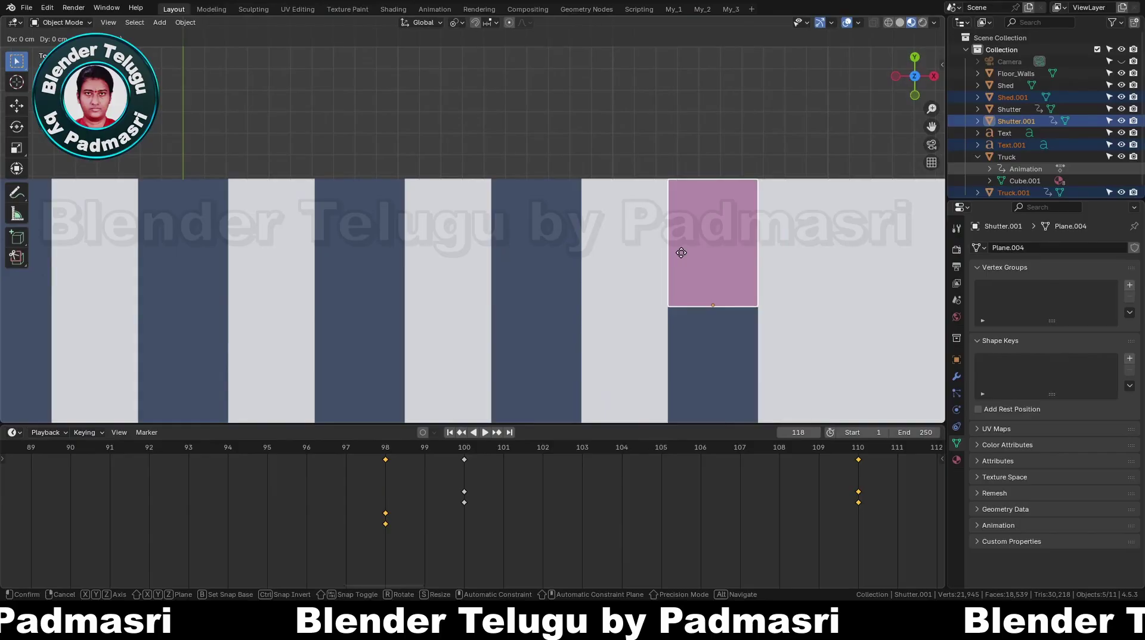
key("x")
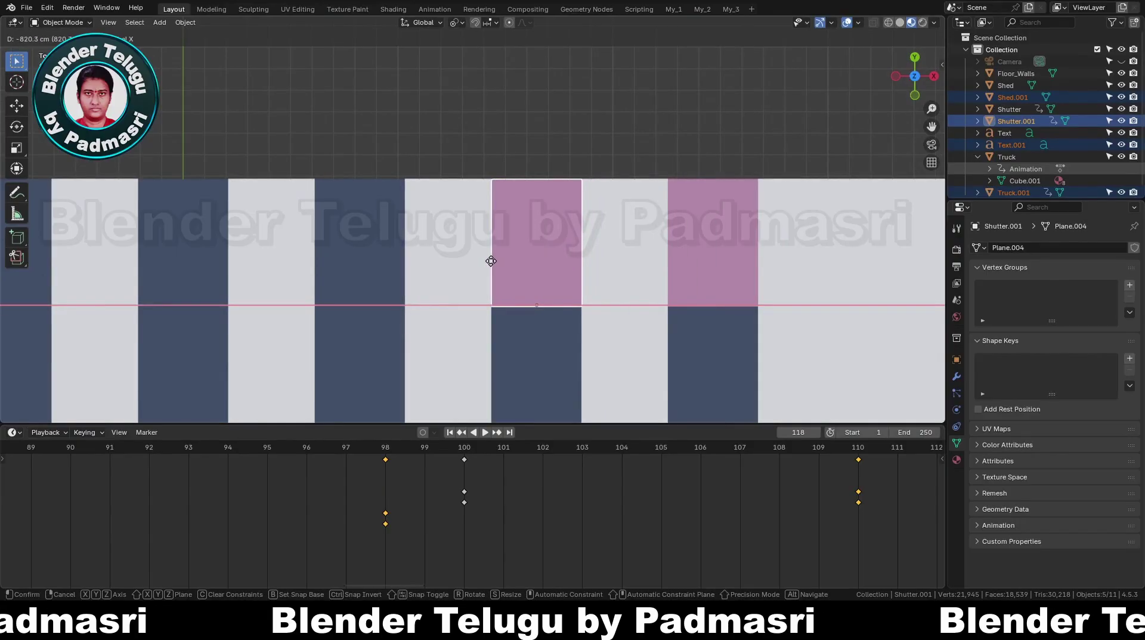
left_click(490, 261)
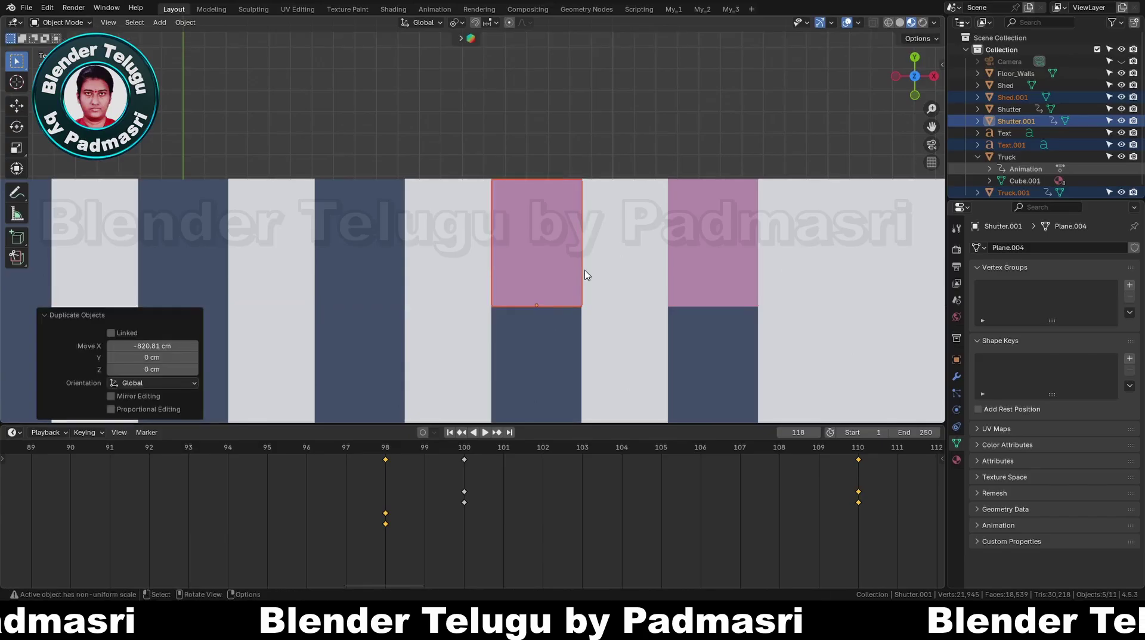
Repeat the -820.81 cm X duplication of the text, truck, shed and shutter onto the five remaining blue lanes
scroll(585, 273, "down", 6)
middle_click_drag(572, 300, 768, 200, "shift")
scroll(767, 191, "down", 2)
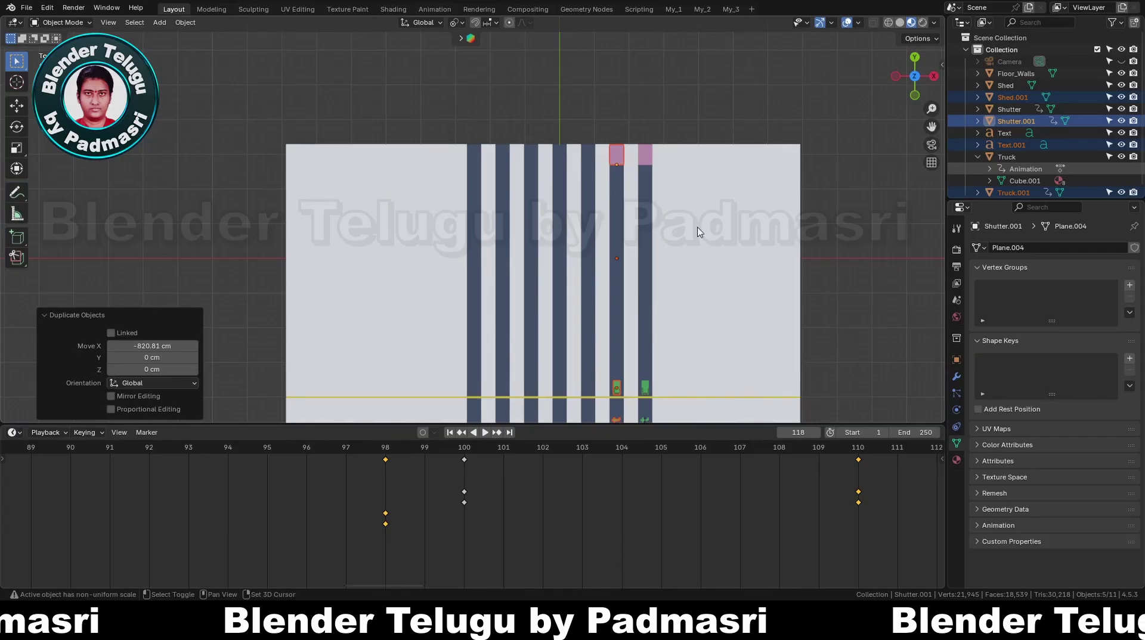
key("shift+r")
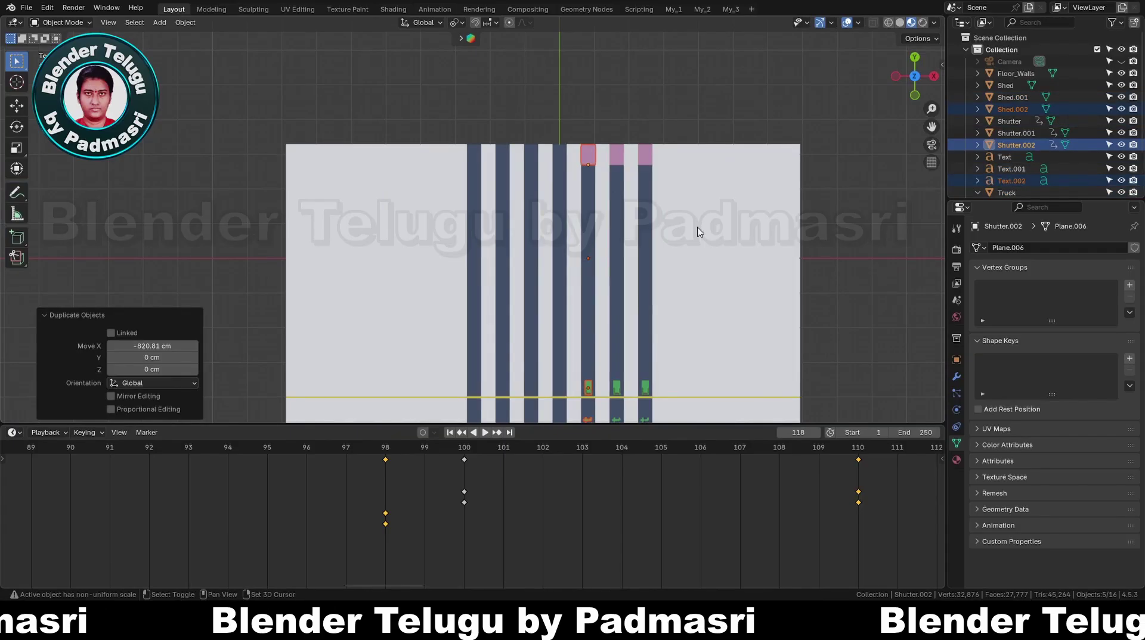
key("shift+r")
key("shift+r")
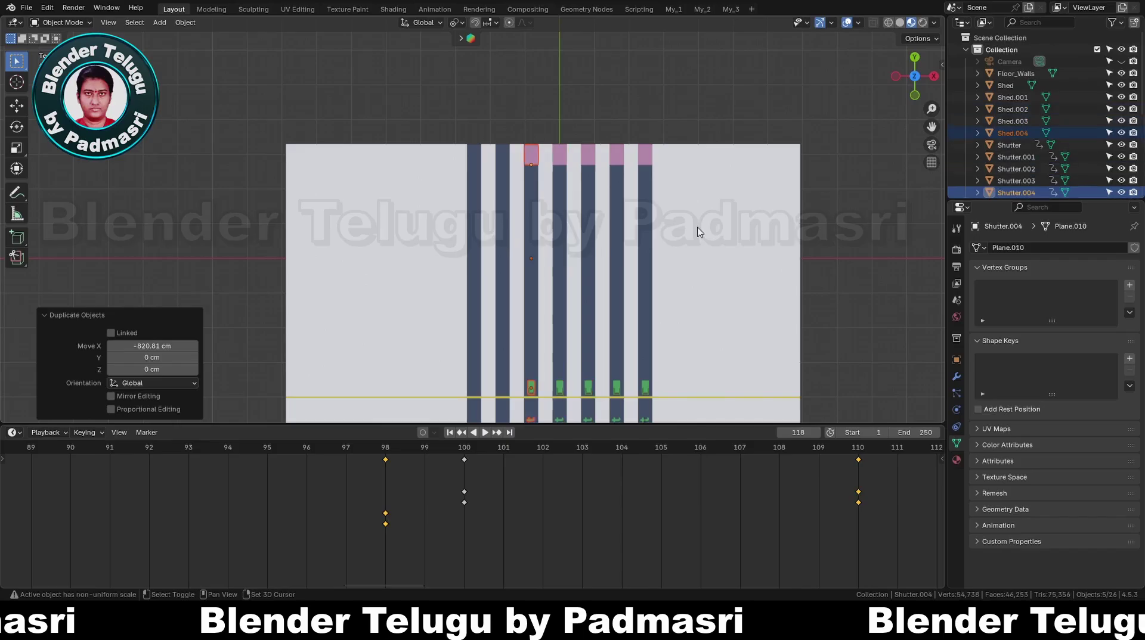
key("shift+r")
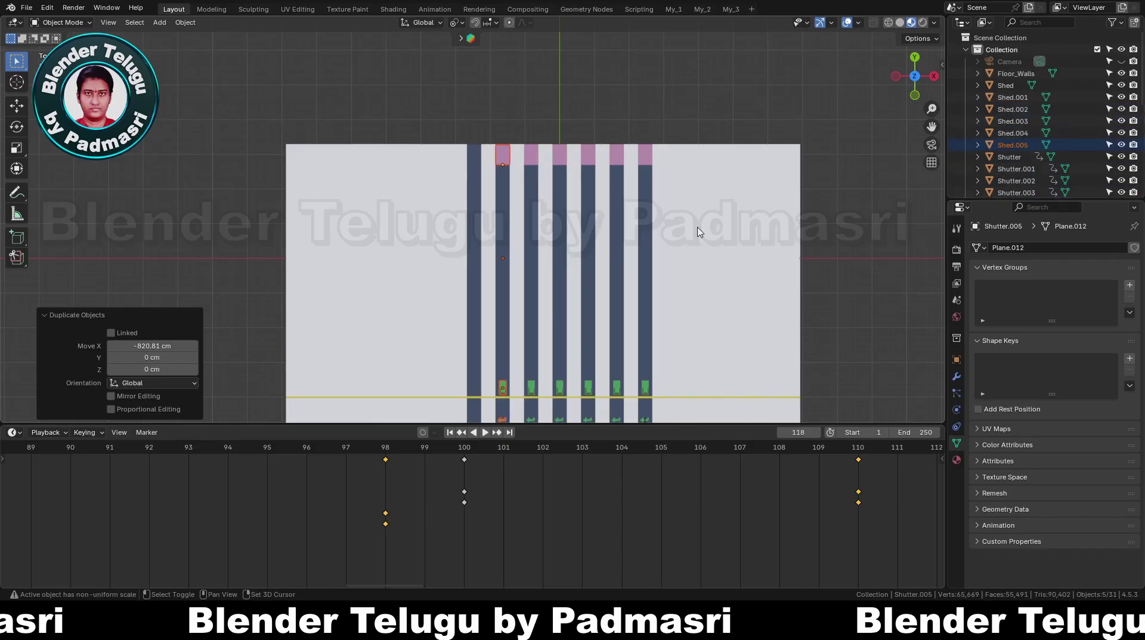
key("shift+r")
Give the truck in the original lane its own copy of the Truck Body material and set its Base Color to purple, hex #81007BFF
middle_click_drag(697, 232, 578, 255)
scroll(574, 248, "up", 2)
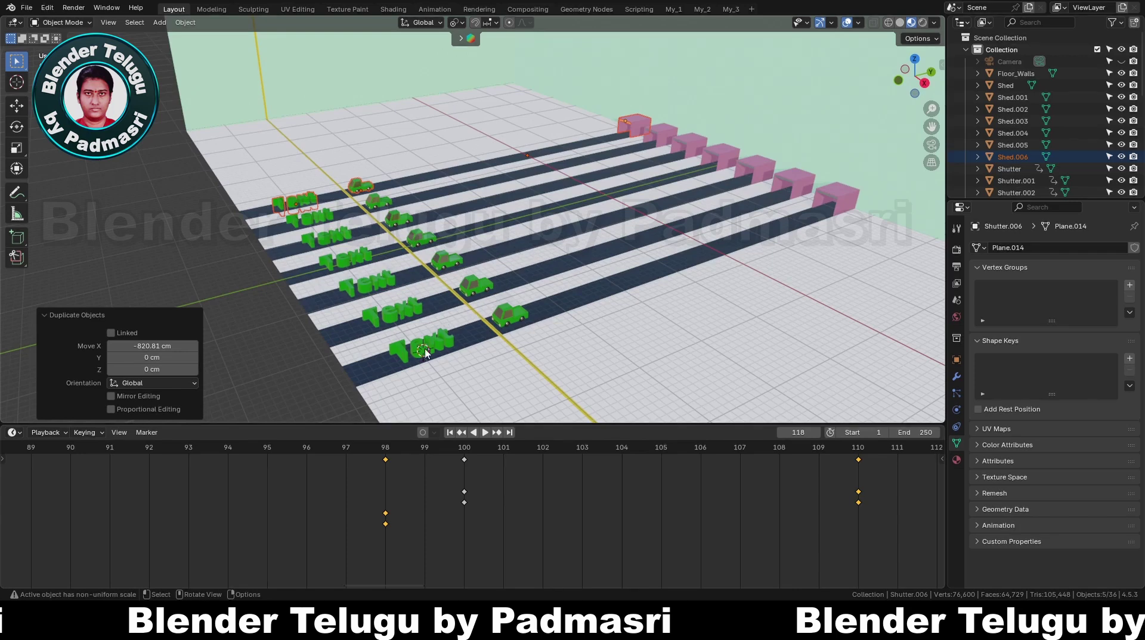
left_click(499, 304)
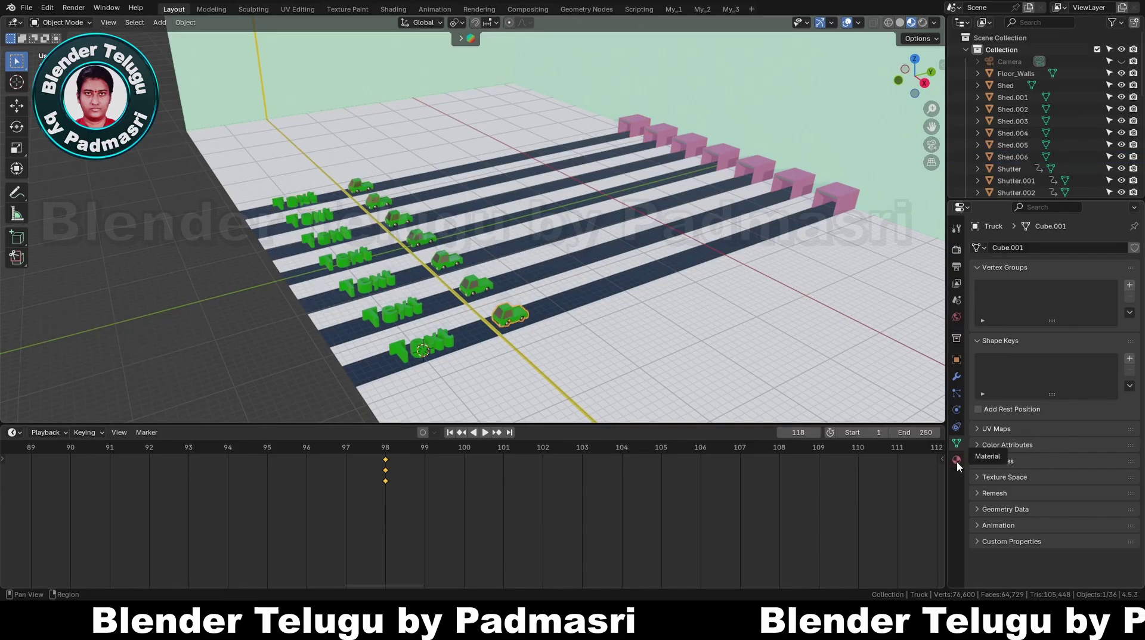
left_click(957, 460)
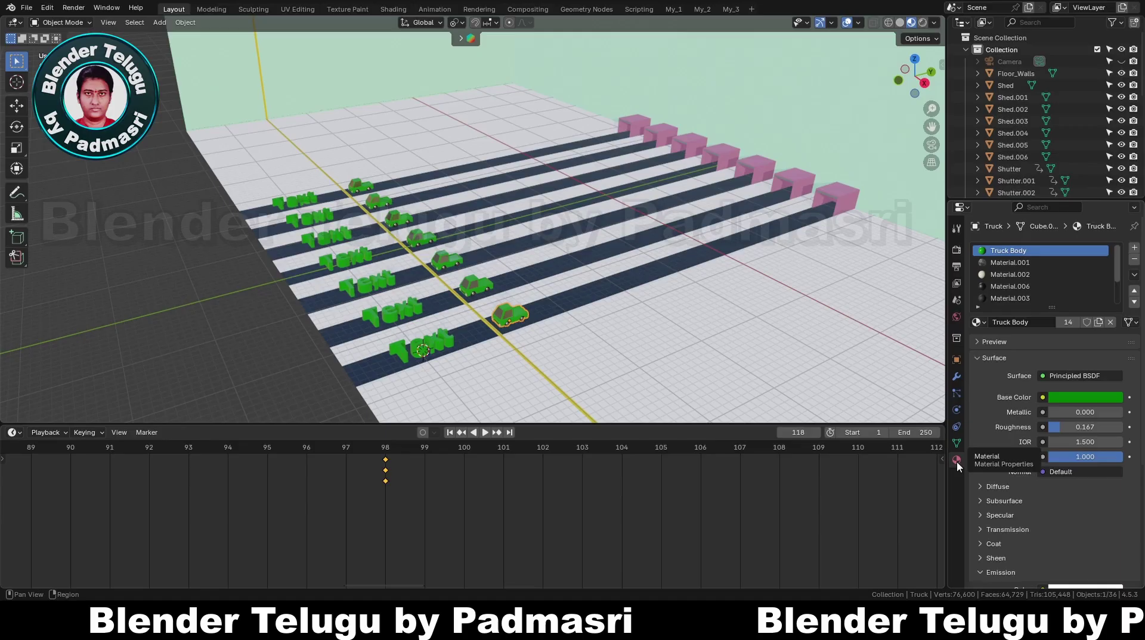
left_click(1099, 322)
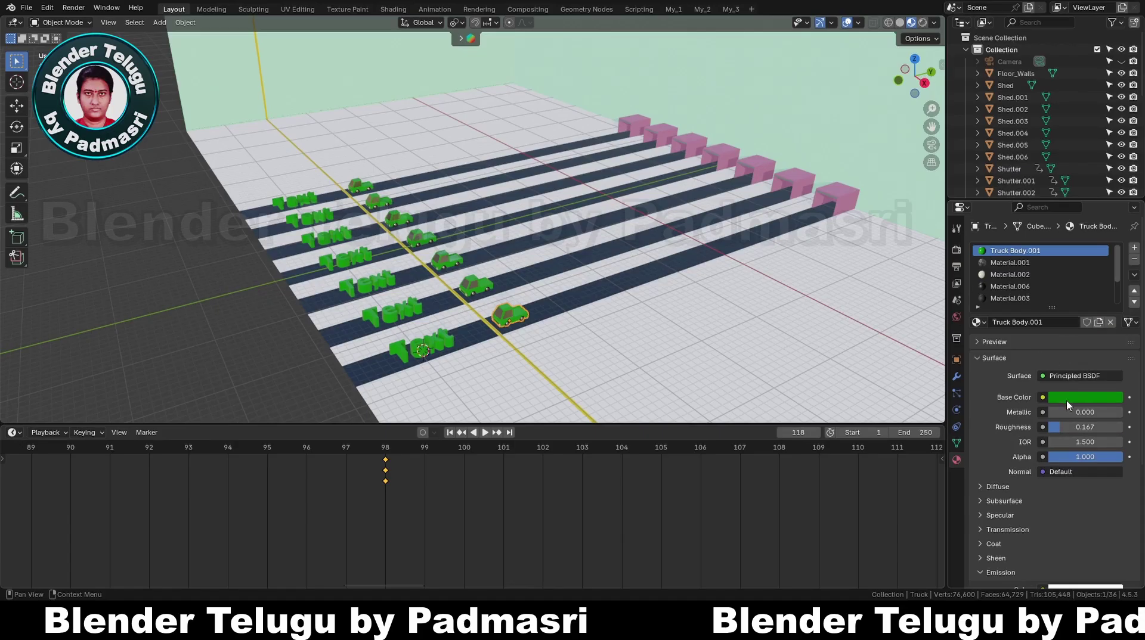
left_click(1068, 397)
left_click_drag(1082, 280, 1097, 275)
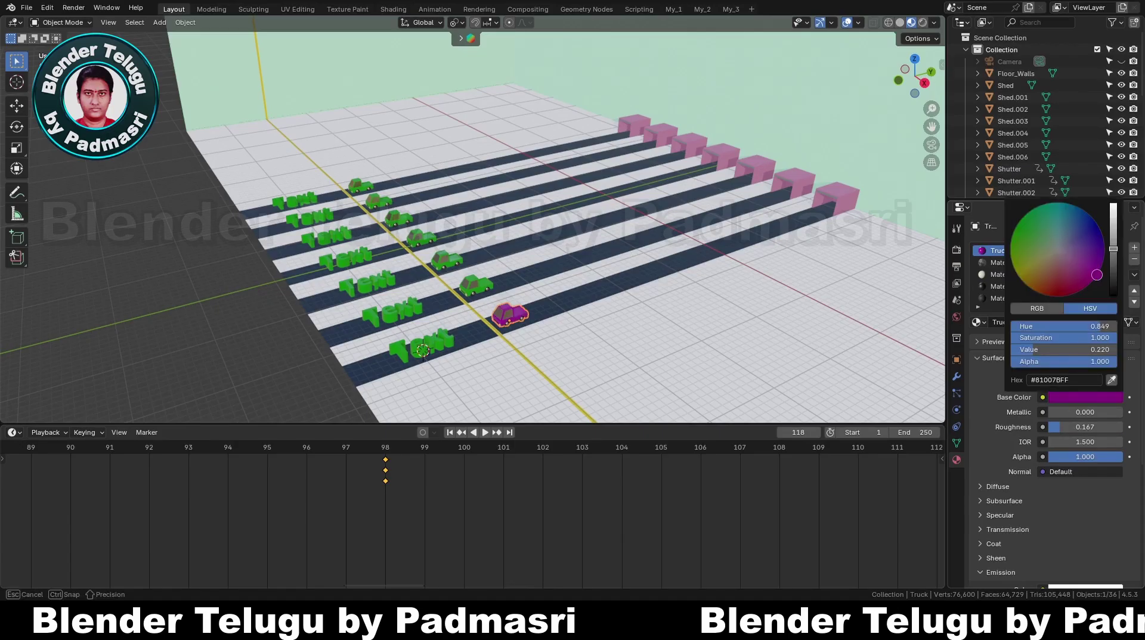
Rename the purple truck's body material as "Purple"
left_click(1052, 322)
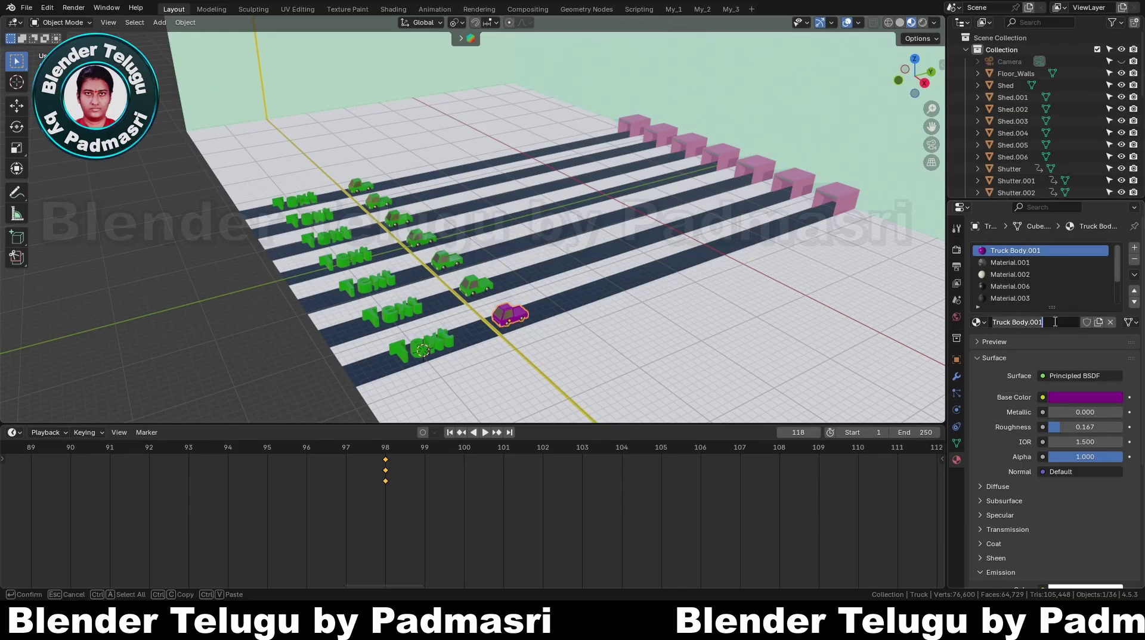
type("Purple")
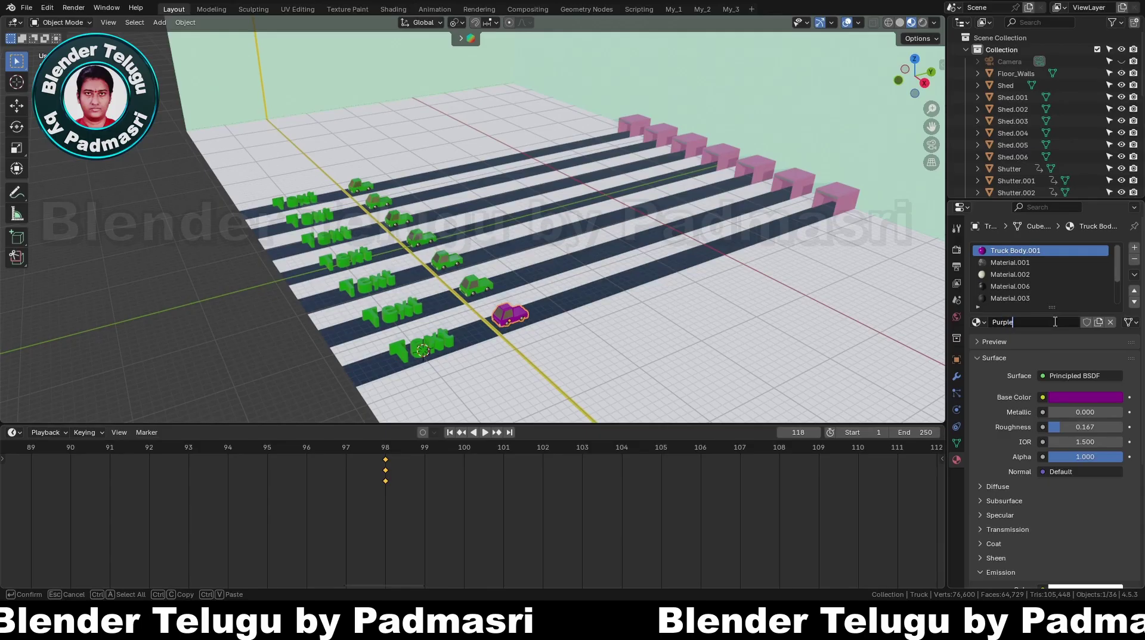
key("Return")
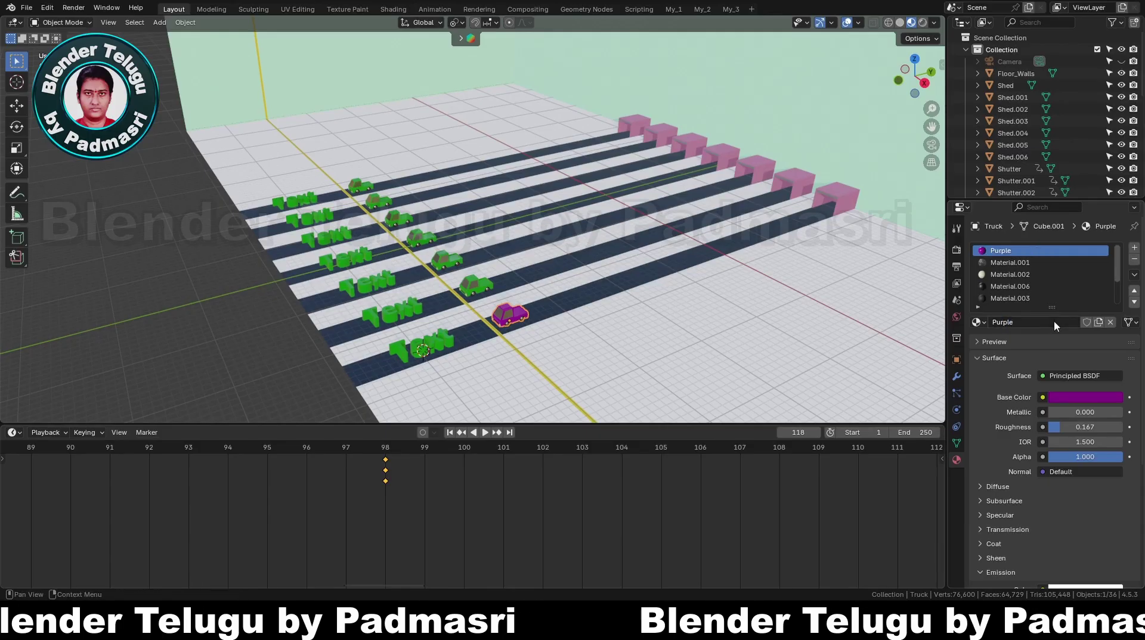
Change the wording of the text in the purple truck's lane to "Purple"
left_click(422, 348)
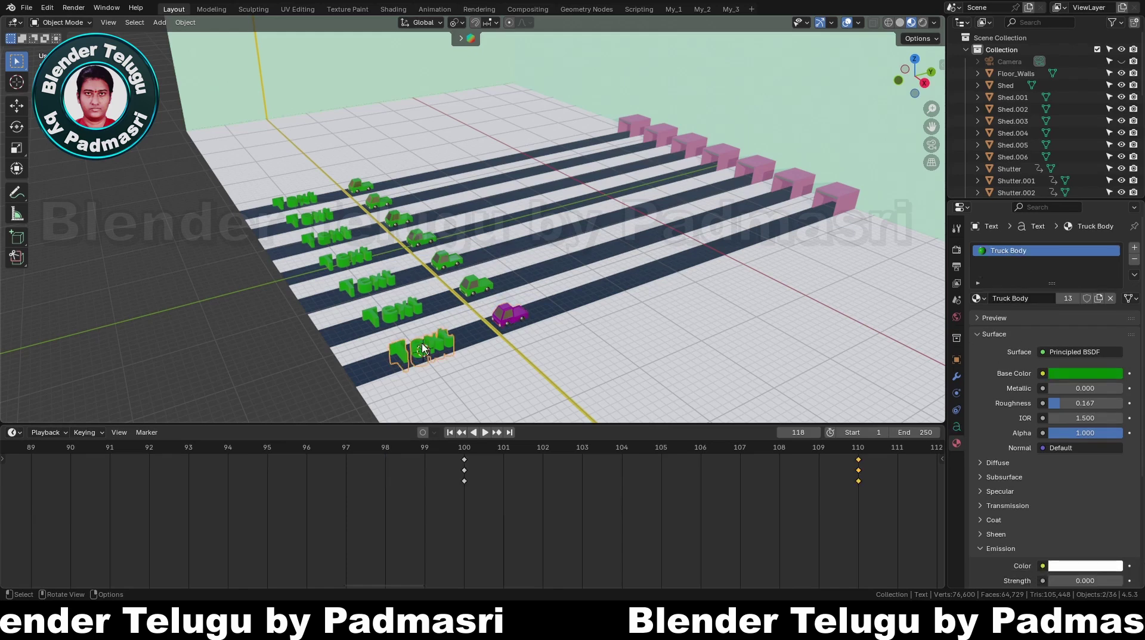
key("Tab")
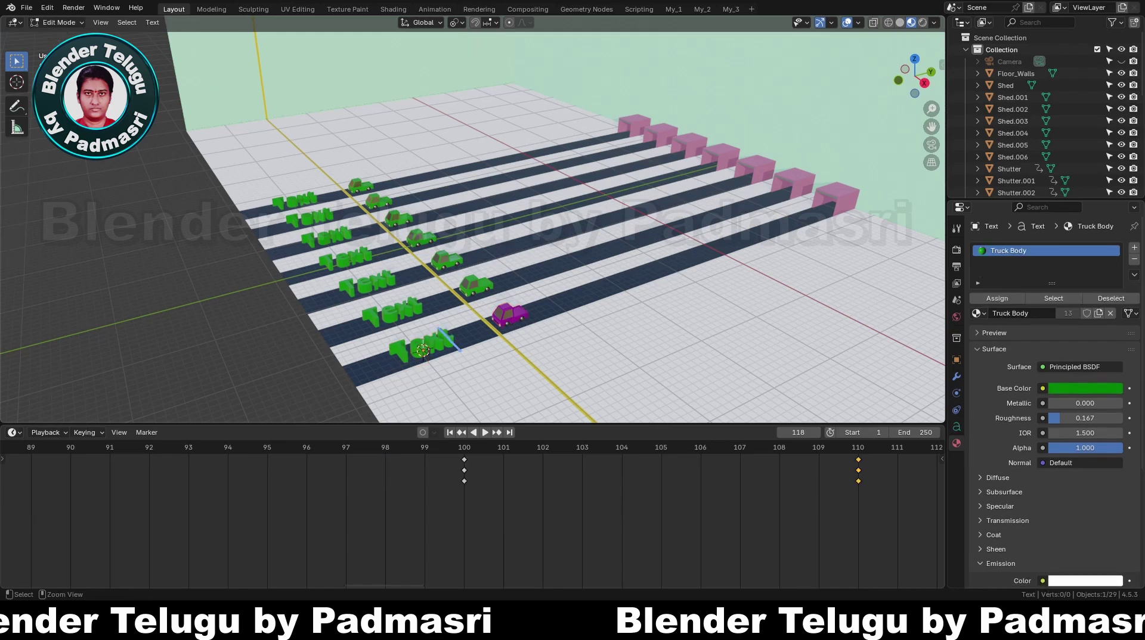
key("BackSpace")
type("P")
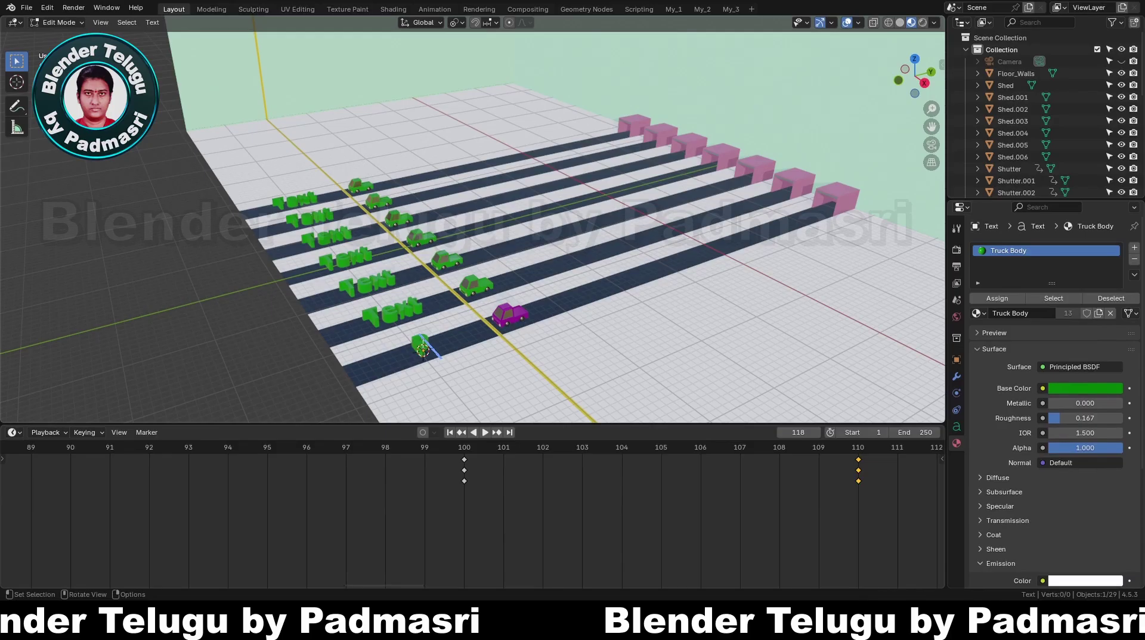
type("urple")
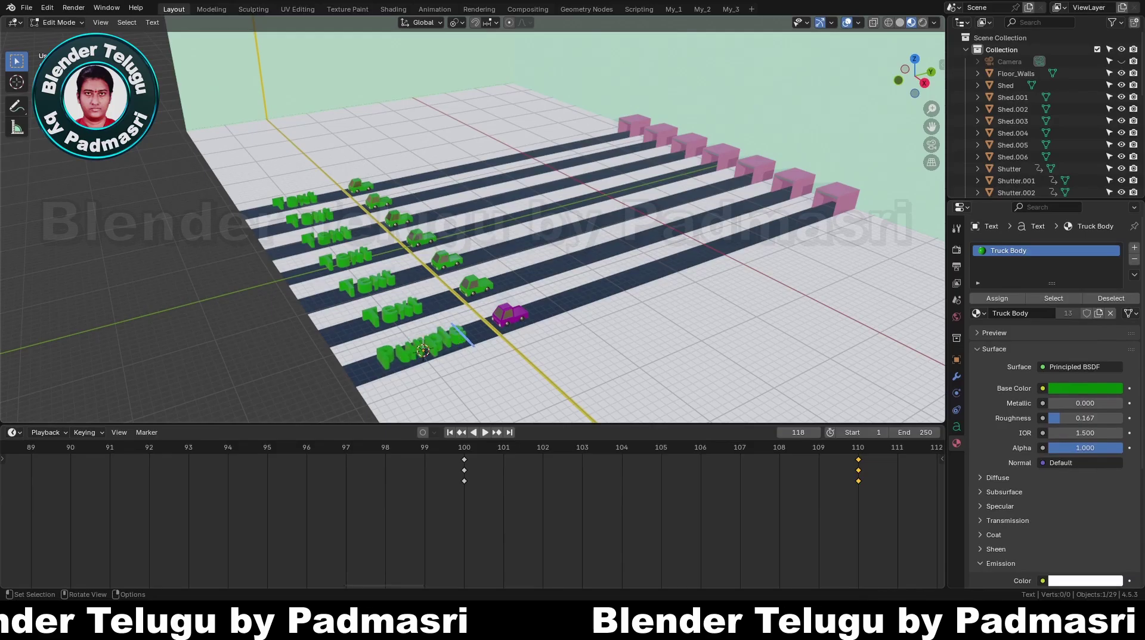
key("Tab")
Assign the existing Purple material to the "Purple" text in place of Truck Body
middle_click_drag(529, 233, 521, 303)
scroll(520, 302, "up", 3)
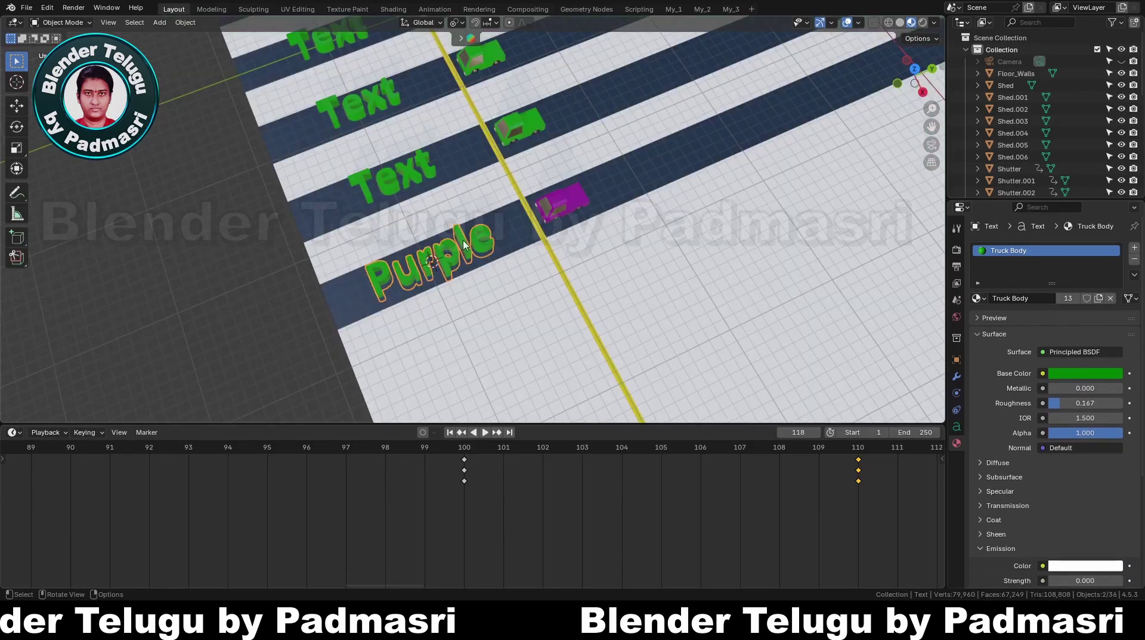
left_click(976, 298)
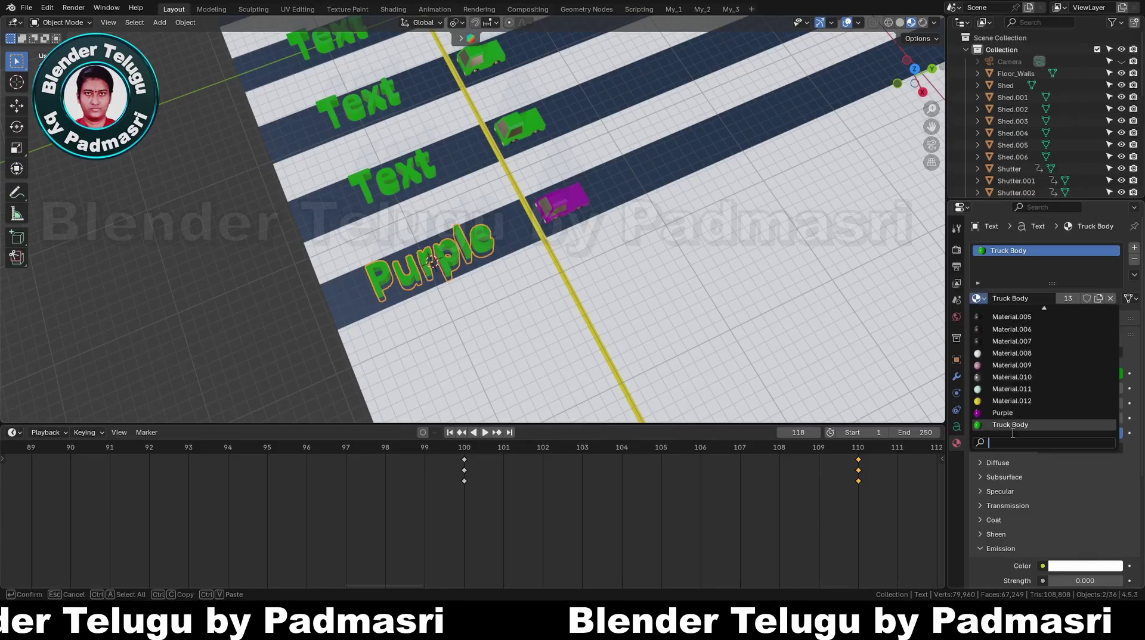
left_click(1003, 412)
Give the second lane's truck its own copy of the body material with a blue Base Color
middle_click_drag(570, 200, 609, 261, "shift")
left_click(606, 263)
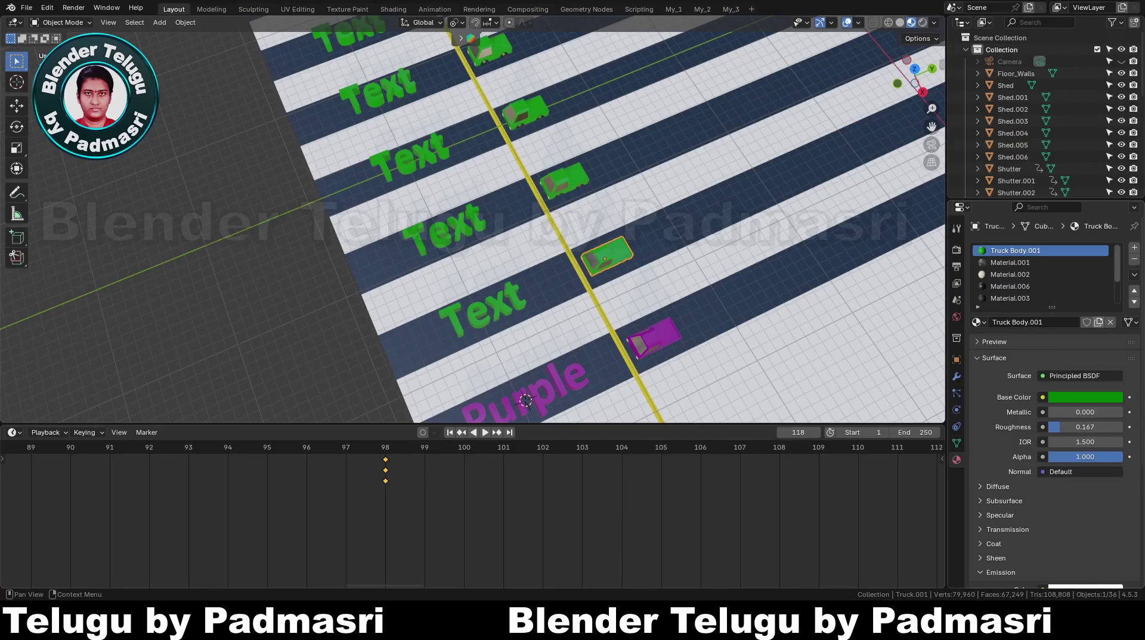
left_click(1096, 398)
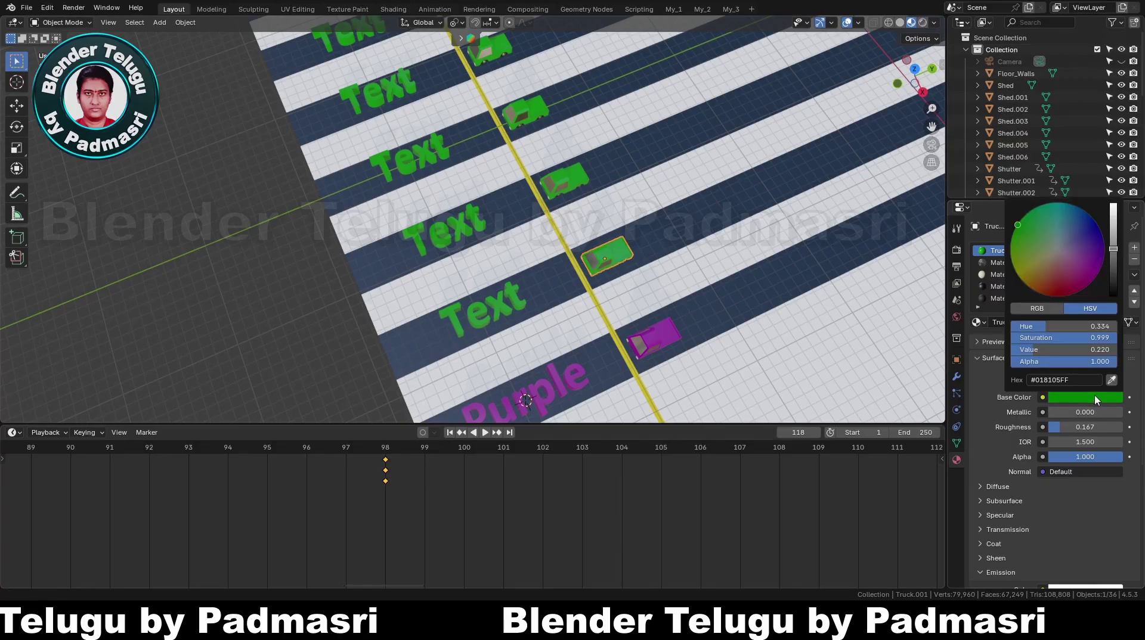
left_click(1093, 225)
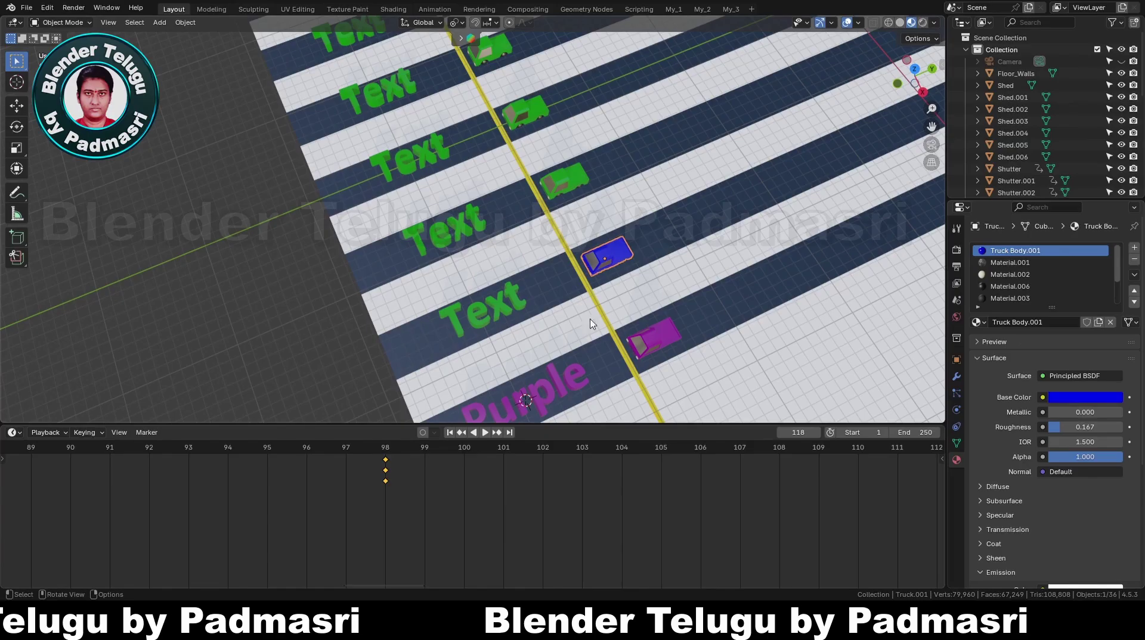
Change the wording of the text in the blue truck's lane to "Blue"
left_click(496, 319)
key("Tab")
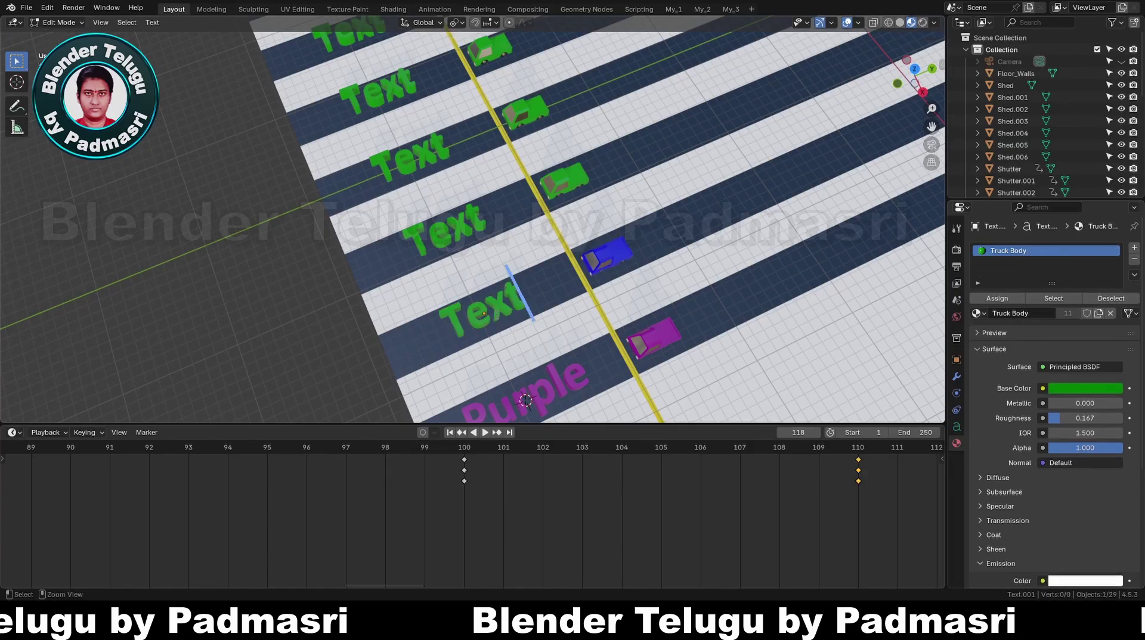
key("ctrl+a")
type("Blue")
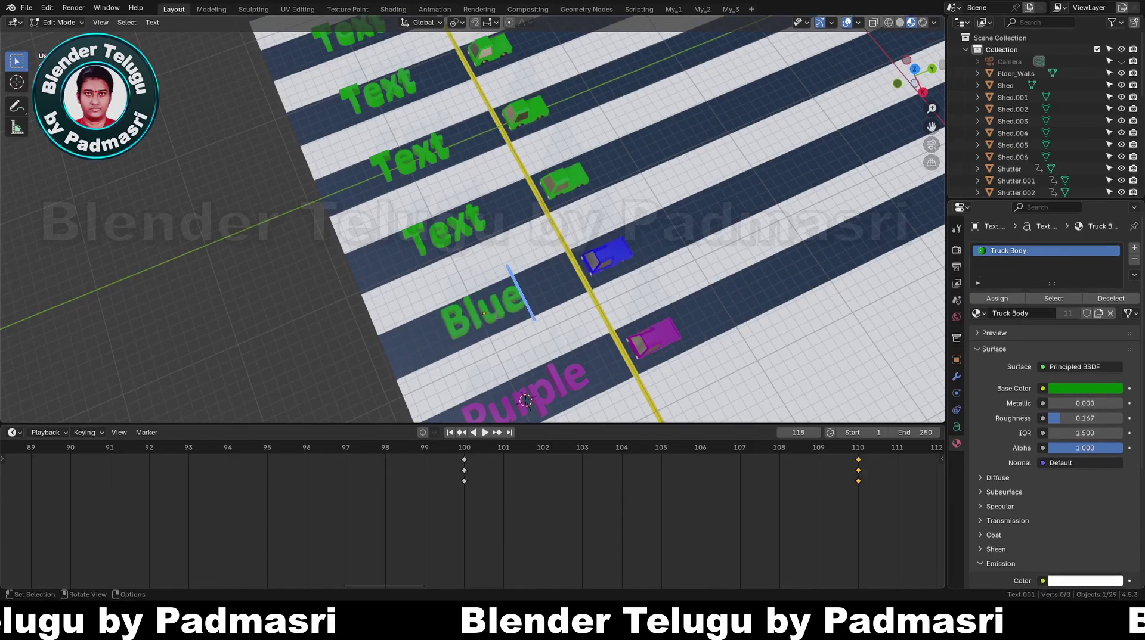
key("Tab")
Assign the blue Truck Body.001 material to the "Blue" text
left_click(977, 298)
type("b")
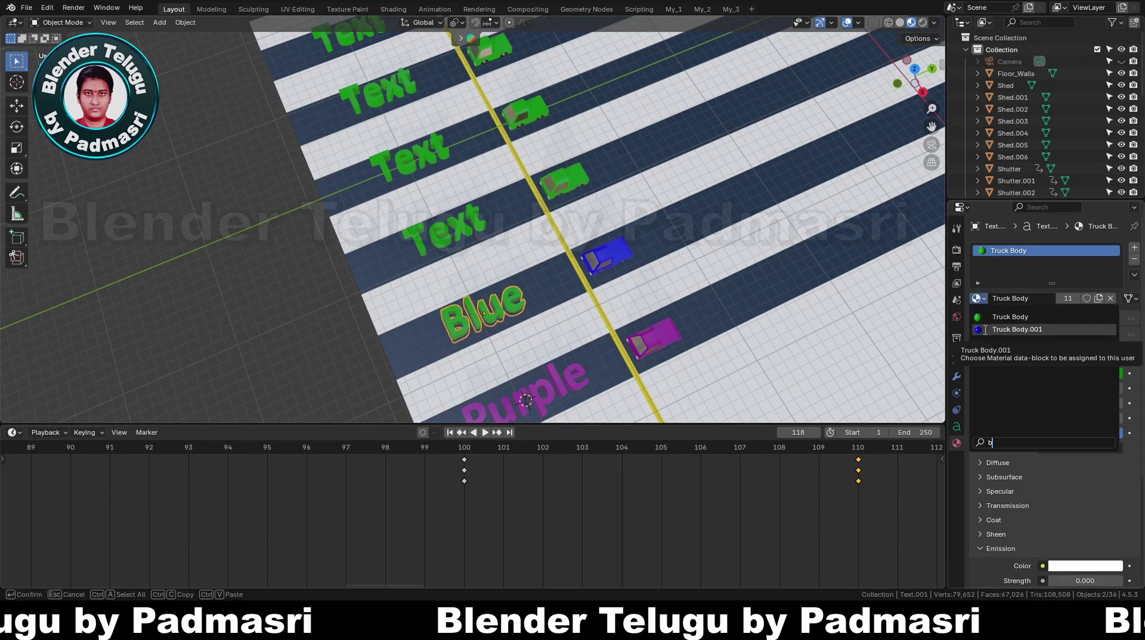
left_click(985, 330)
Change the wording of the third lane's text to "Green"
left_click(564, 181)
middle_click_drag(711, 207, 696, 212)
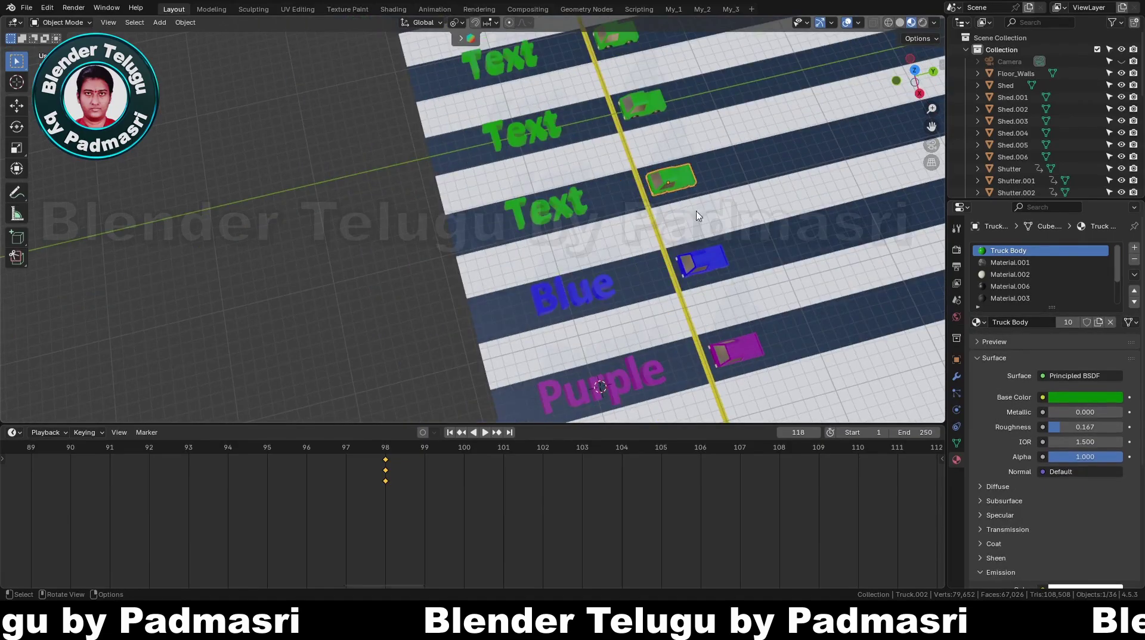
left_click(566, 212)
key("Tab")
key("ctrl+a")
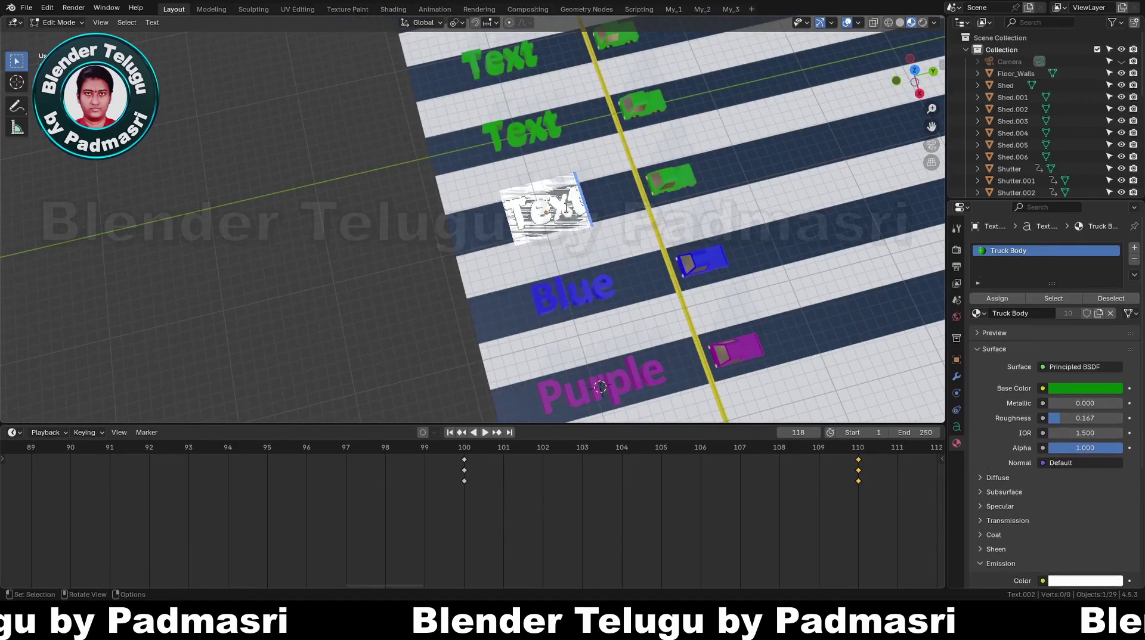
type("Green")
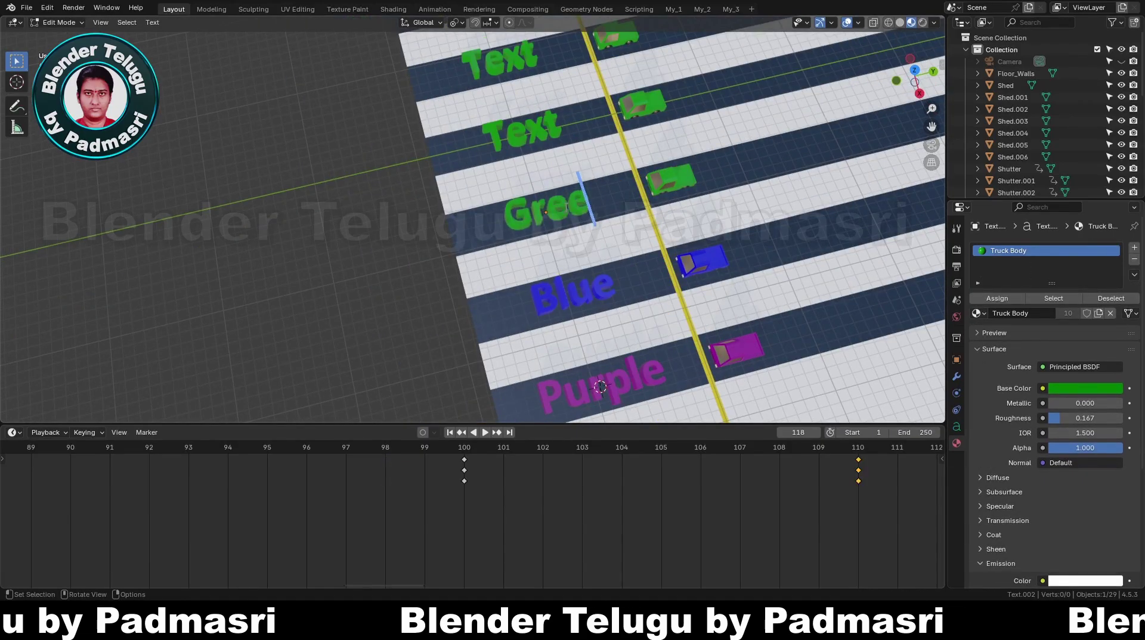
key("Tab")
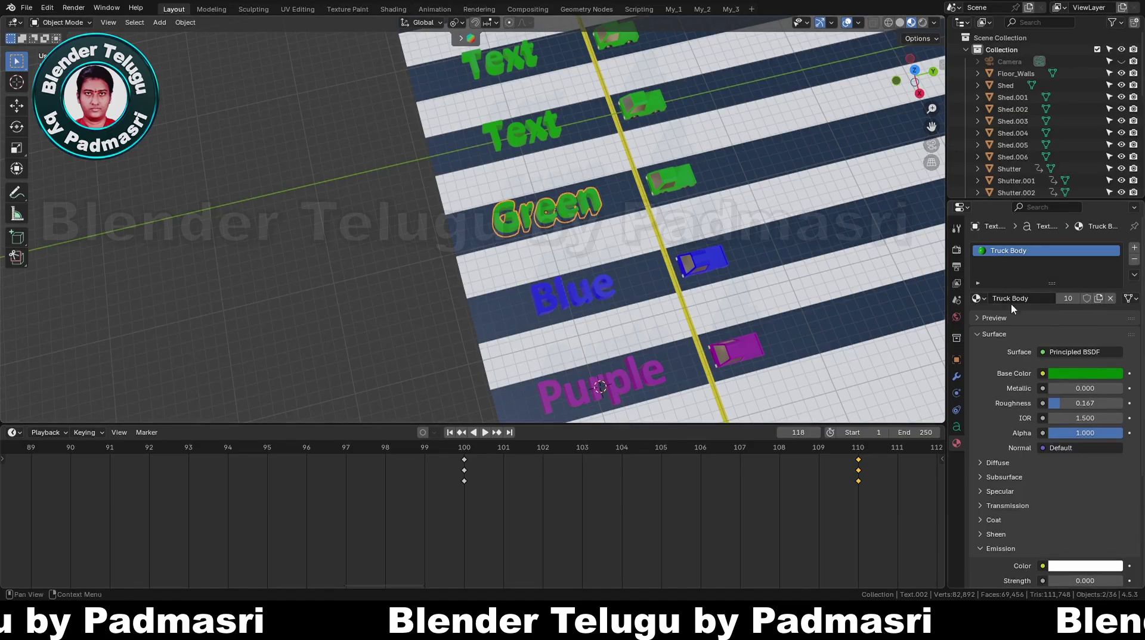
Rename the green Truck Body material as "Green"
left_click(1033, 298)
type("Green")
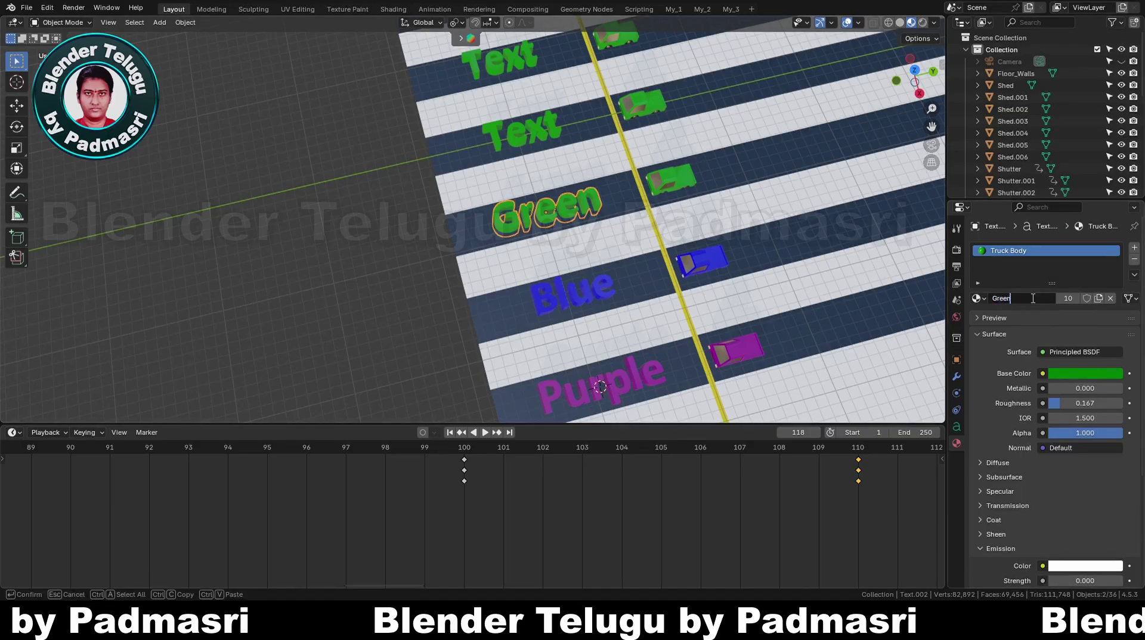
key("Return")
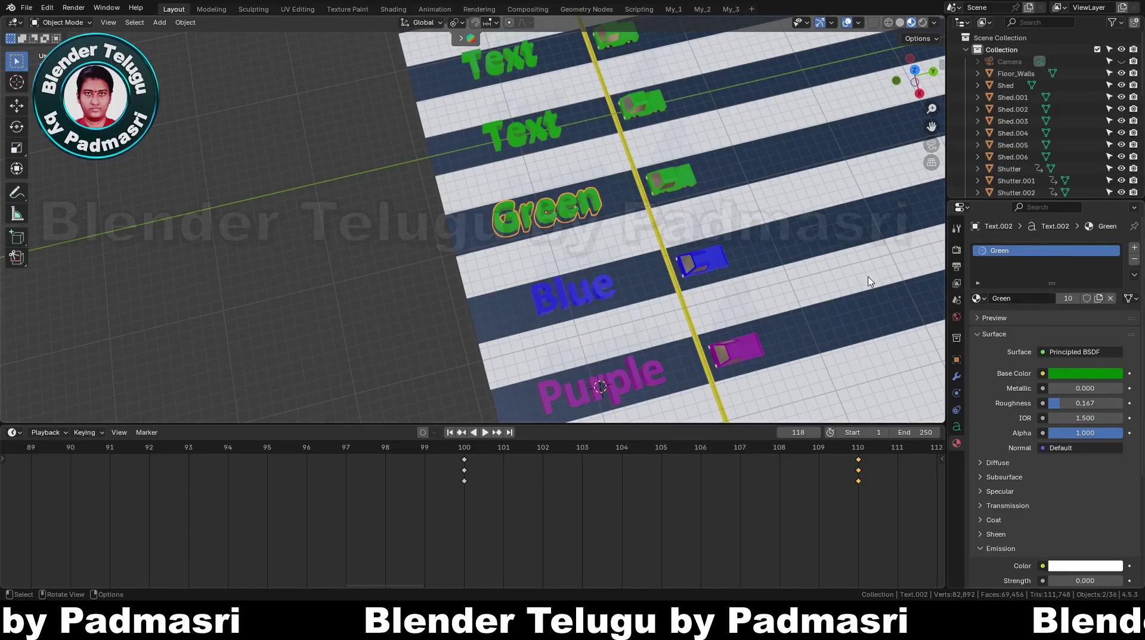
Rename the blue truck's Truck Body.001 material as "Blue"
left_click(723, 260)
left_click(1027, 322)
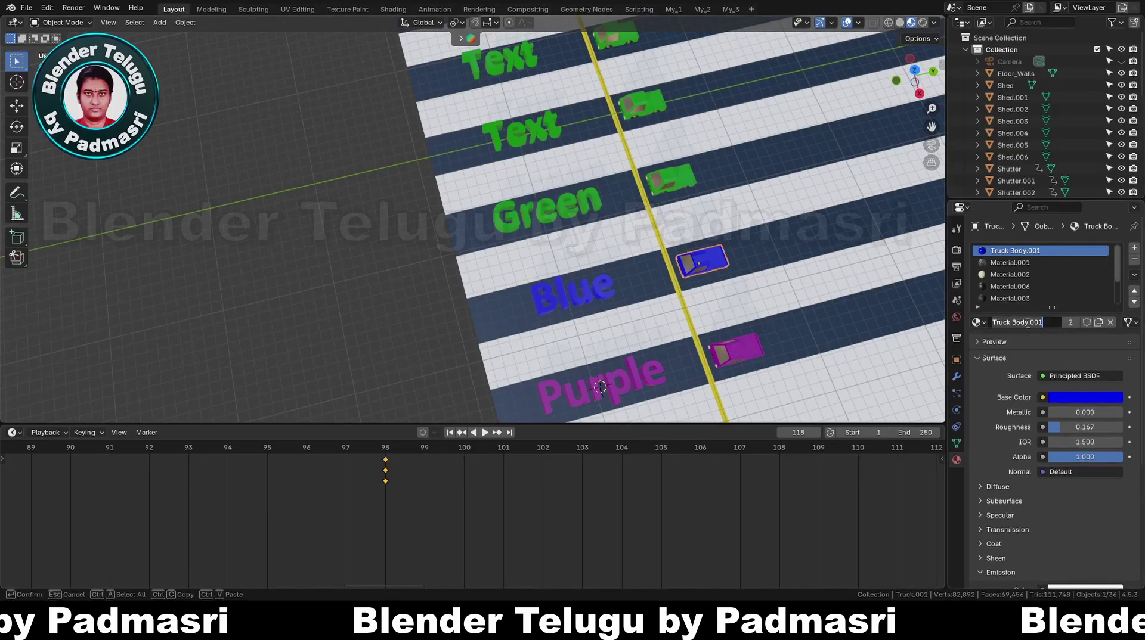
type("Blue")
key("Return")
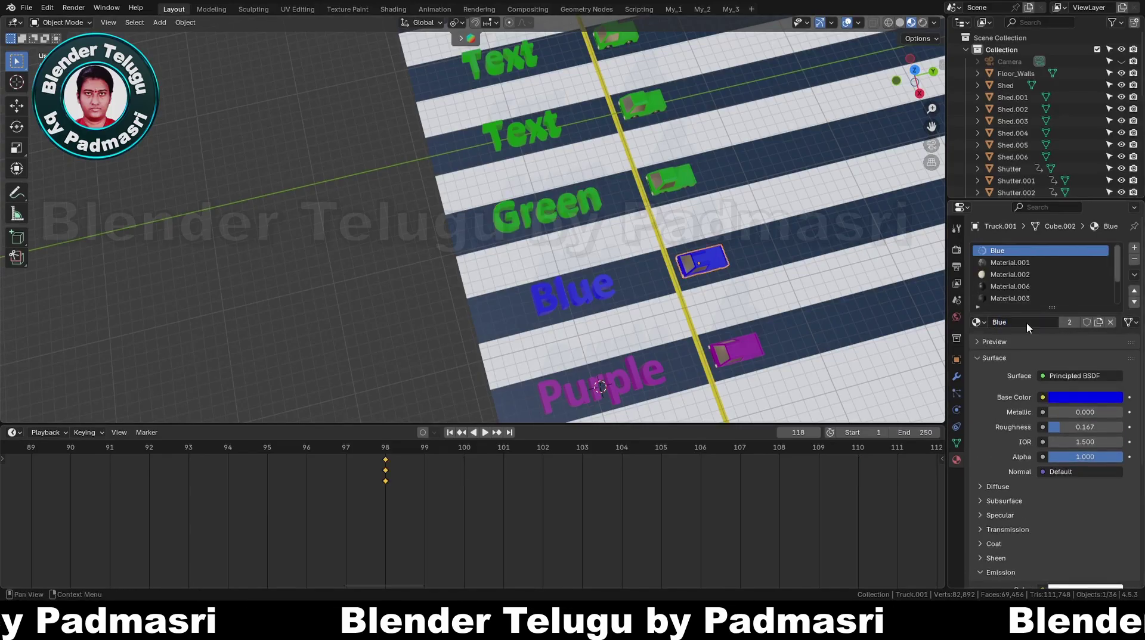
Change the wording of the fourth lane's text to "Orange"
left_click(530, 136)
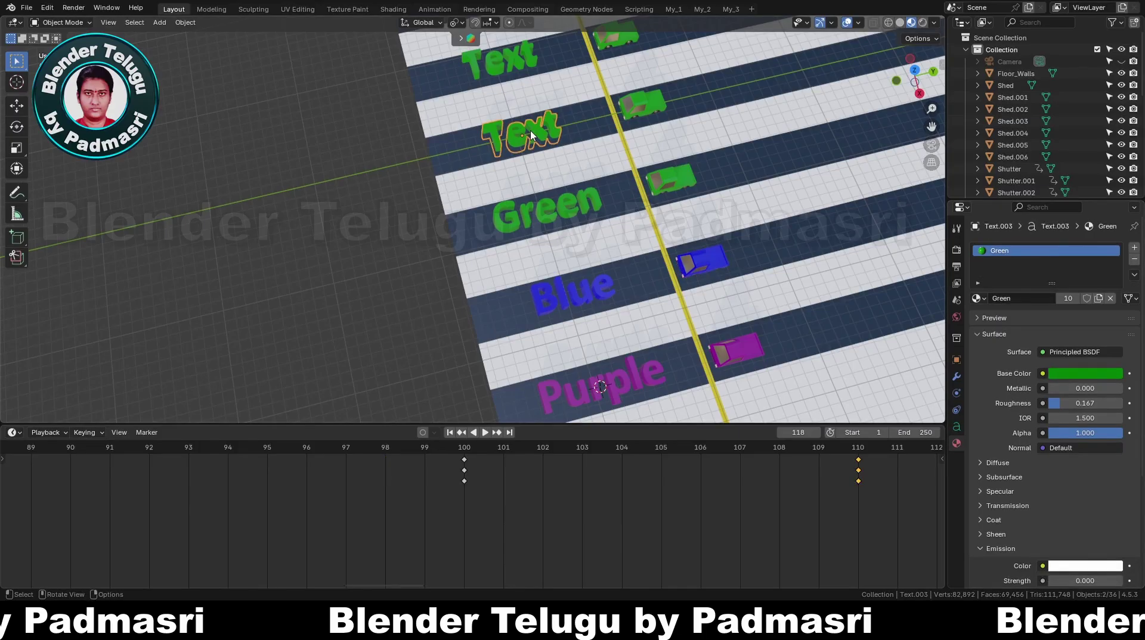
key("Tab")
key("ctrl+a")
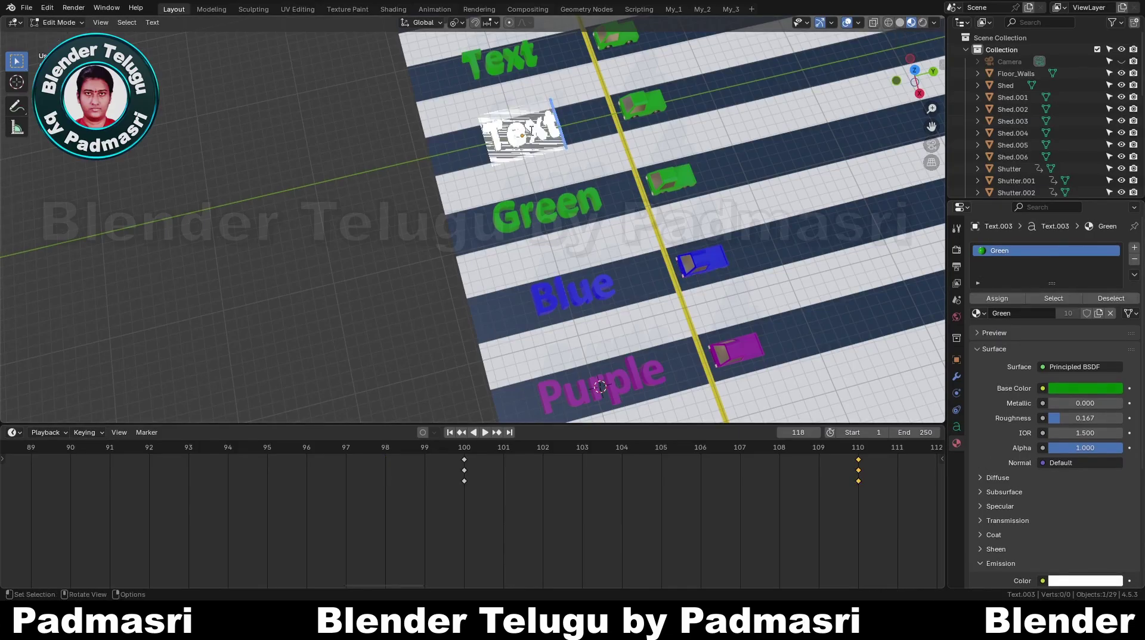
type("Ora")
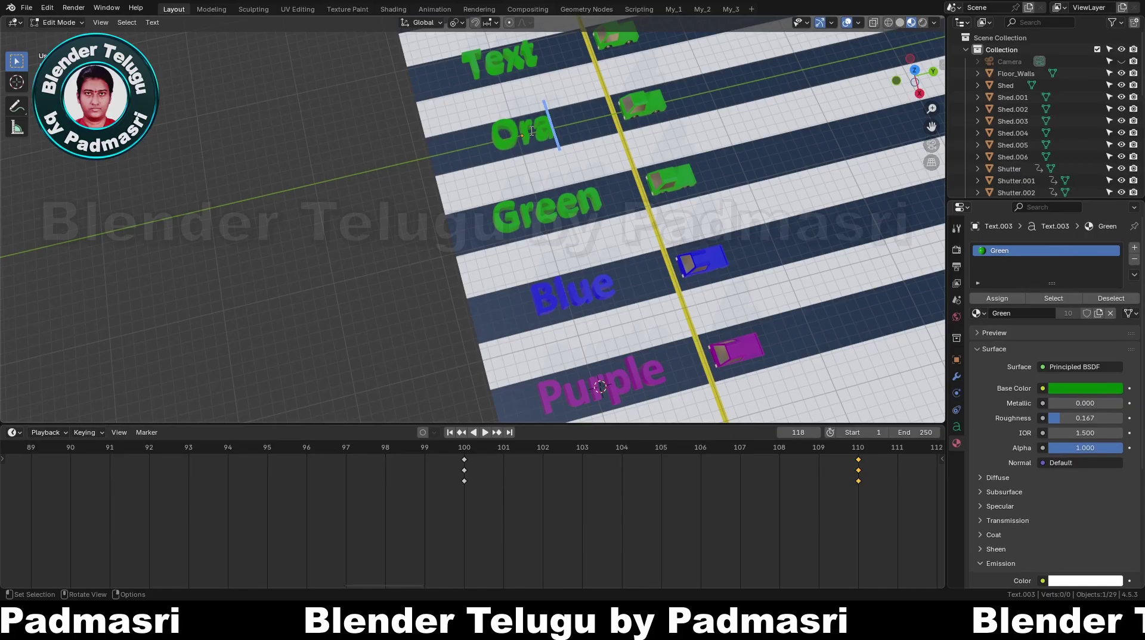
type("nge")
key("Tab")
Give the fourth lane's truck its own copy of the Green material with a bright orange base colour
left_click(641, 104)
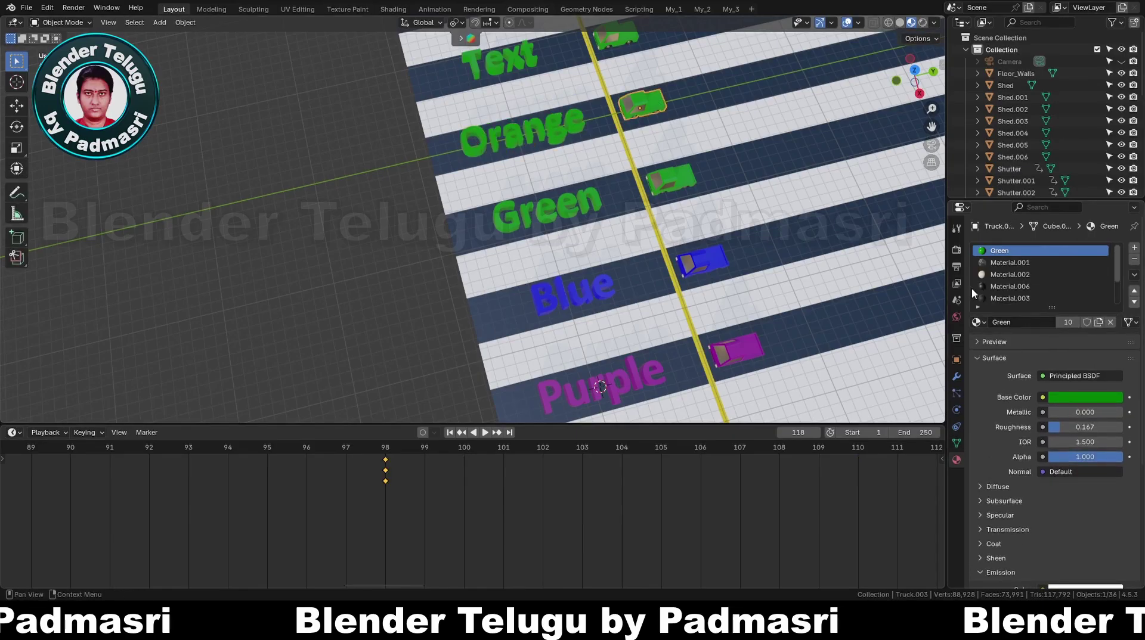
left_click(1099, 323)
left_click(1086, 398)
left_click(1033, 291)
left_click_drag(1113, 236, 1113, 220)
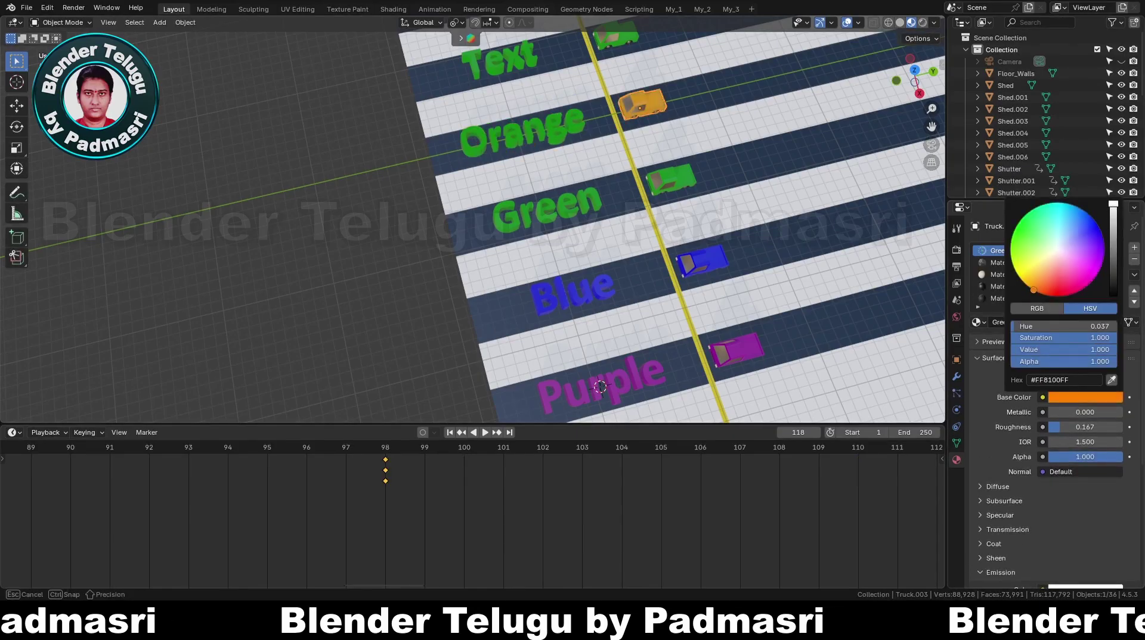
Rename the orange truck's copied material as "Orange"
double_click(1036, 323)
type("Orange")
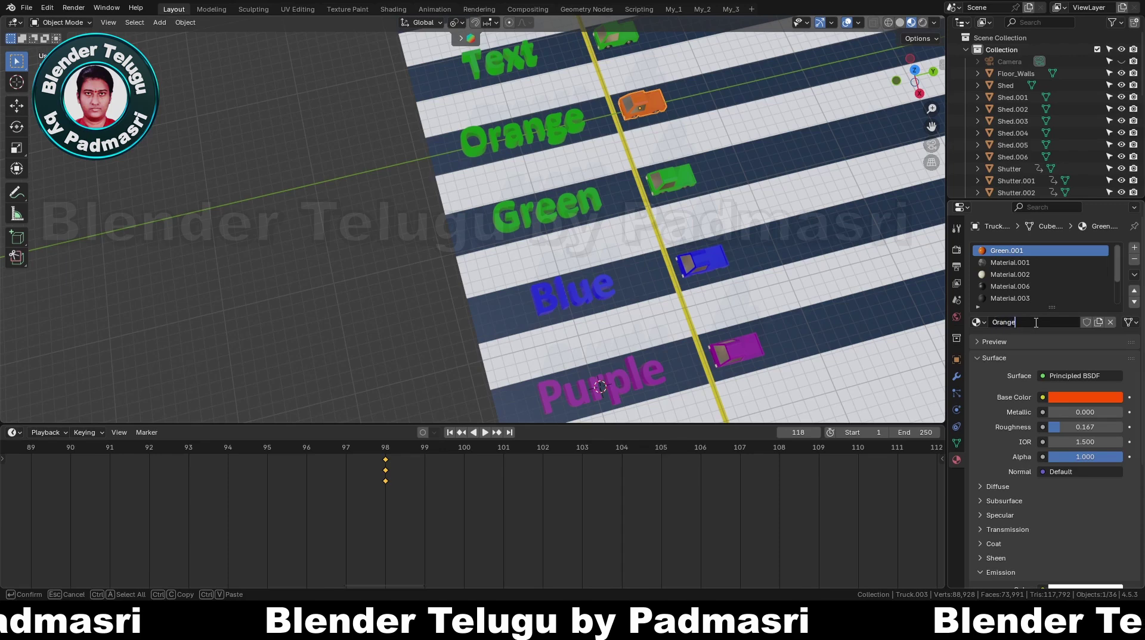
key("Return")
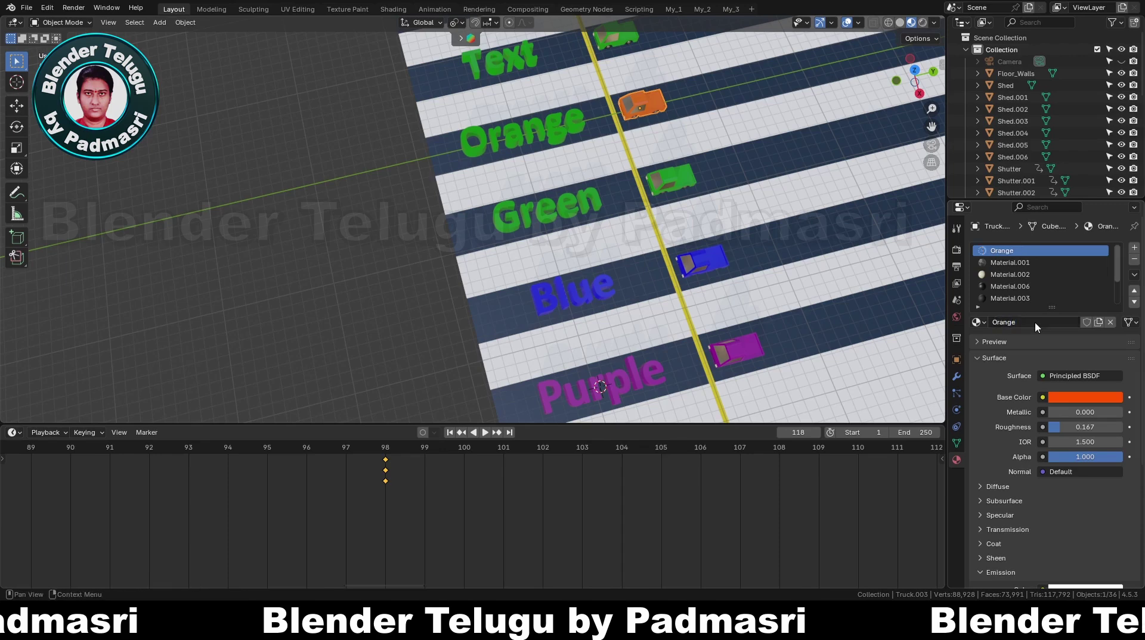
Assign the Orange material to the "Orange" text
left_click(516, 140)
left_click(978, 297)
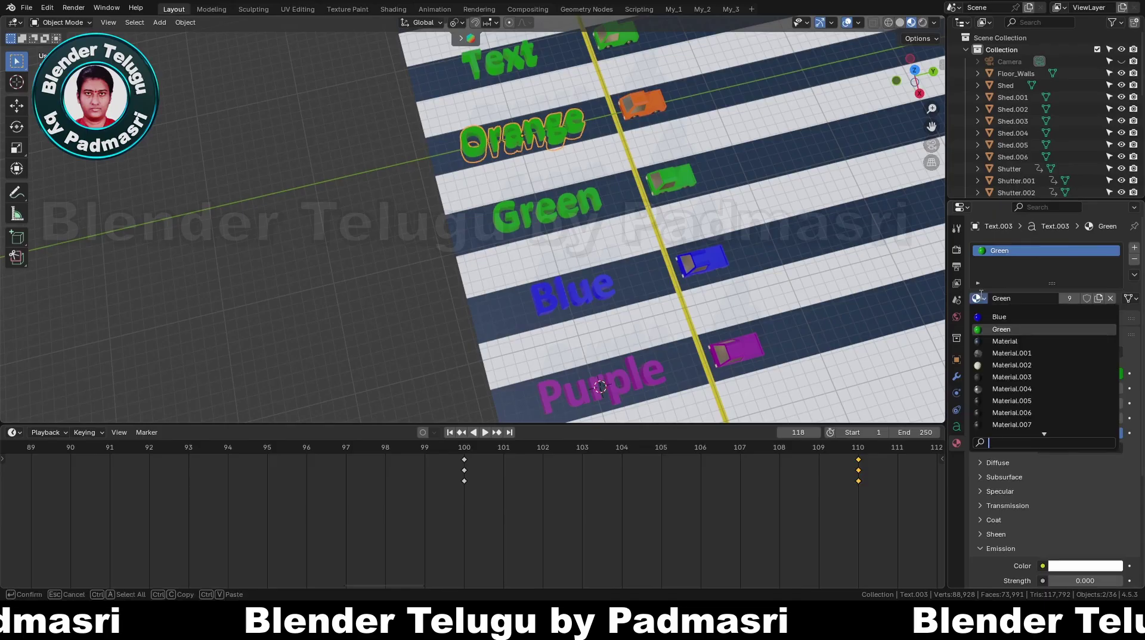
type("o")
left_click(1021, 317)
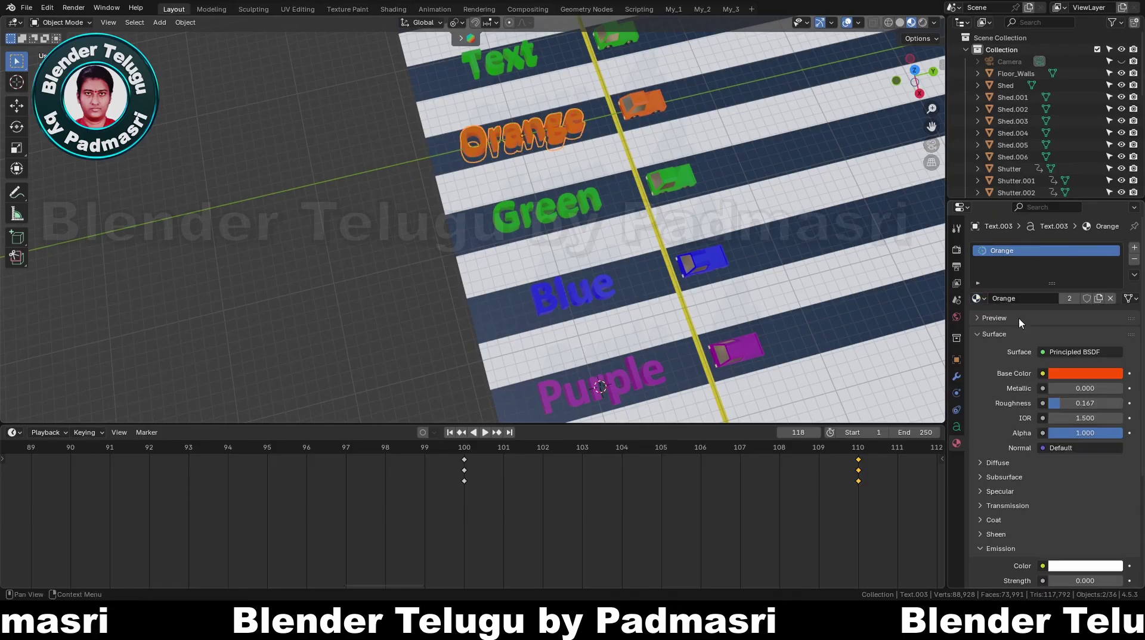
Give the fifth lane's truck its own copy of the Green material with a bright yellow base colour
scroll(599, 217, "up", 5, "shift")
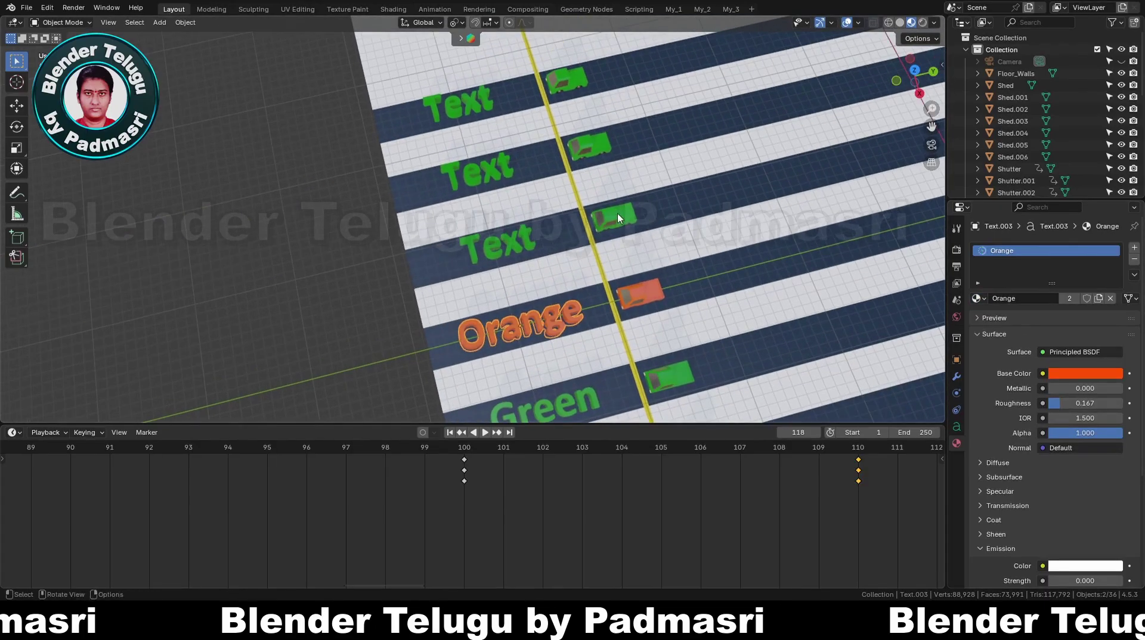
left_click(617, 218)
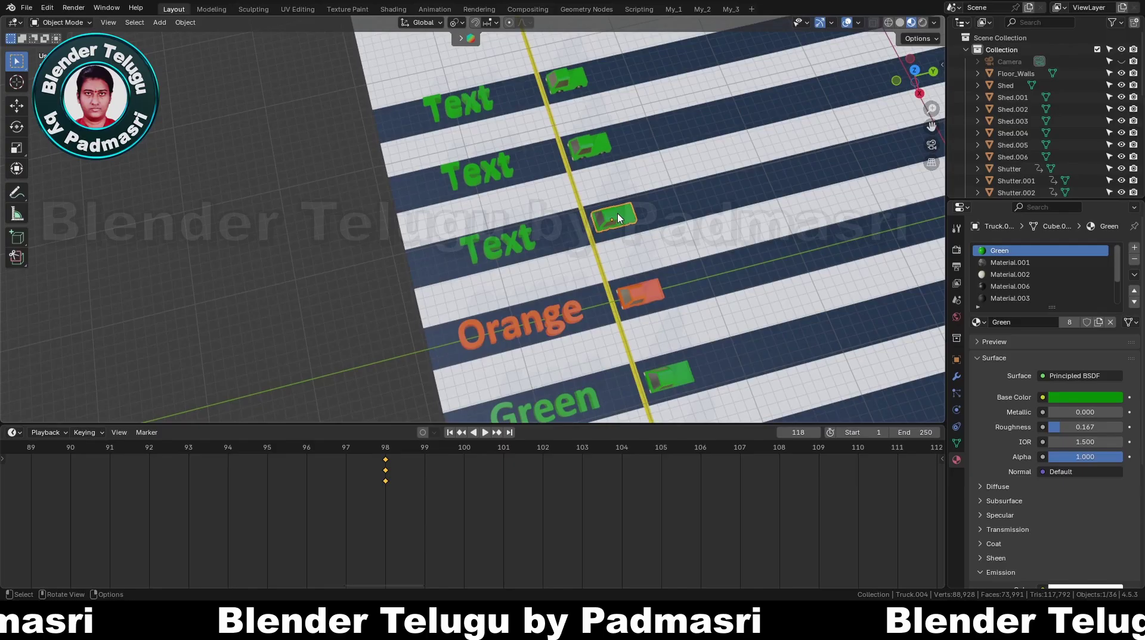
left_click(1099, 323)
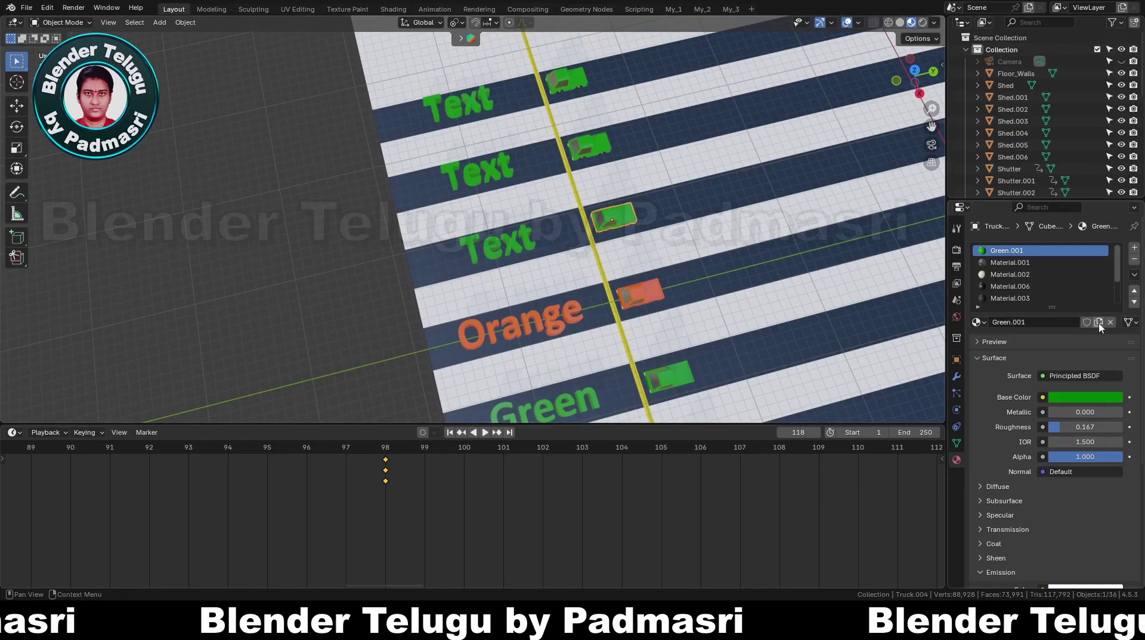
left_click(1090, 398)
scroll(1025, 278, "up", 8, "ctrl")
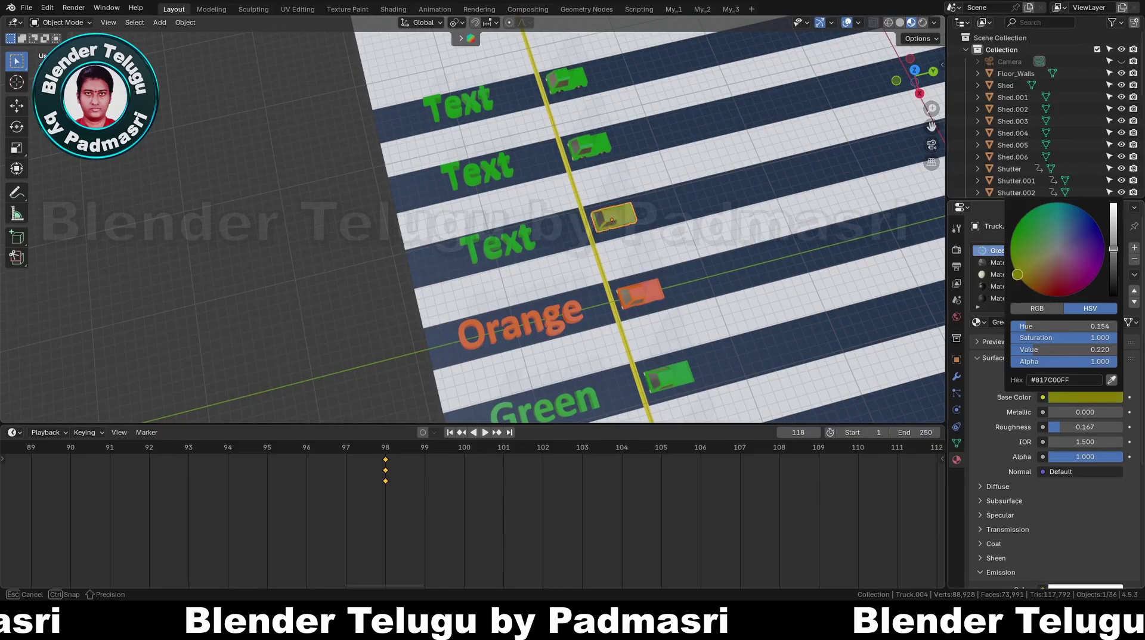
left_click_drag(1021, 275, 1017, 274)
left_click_drag(1113, 220, 1113, 204)
Rename the yellow truck's copied material as "Yellow"
left_click(1053, 322)
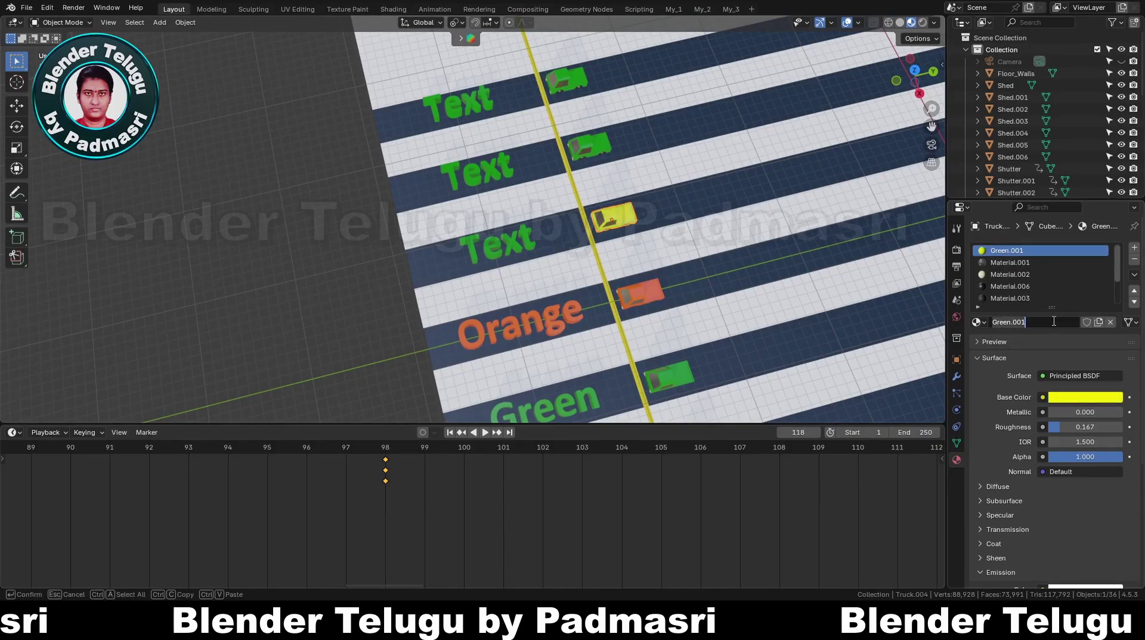
type("Yellow")
key("Return")
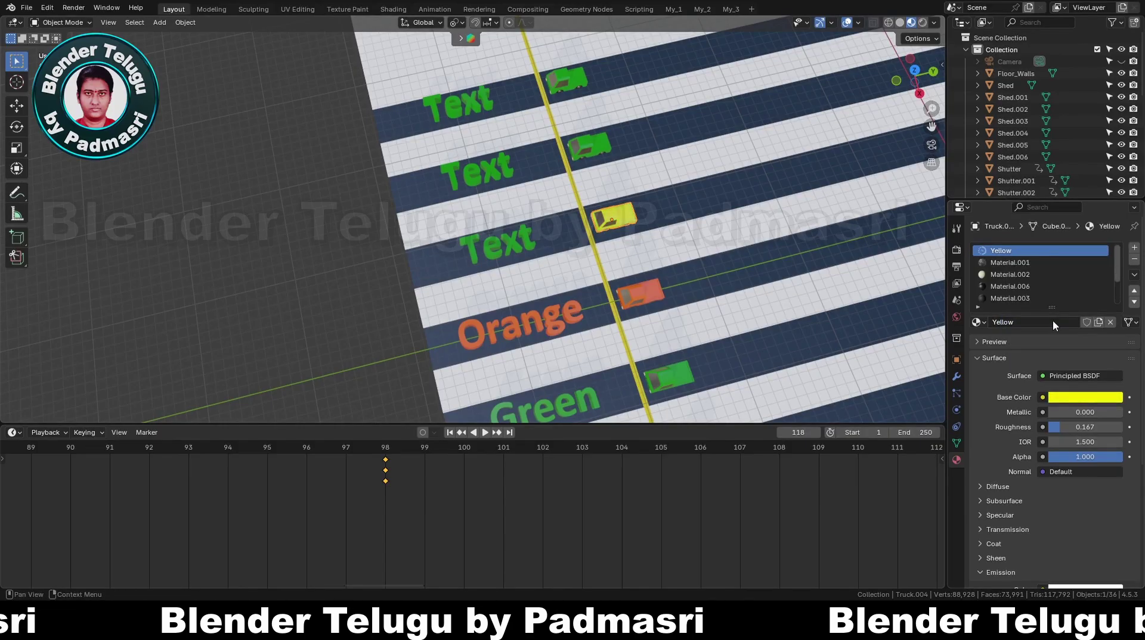
Change the wording of the fifth lane's text to "Yellow"
left_click(483, 250)
key("Tab")
type("Yellow")
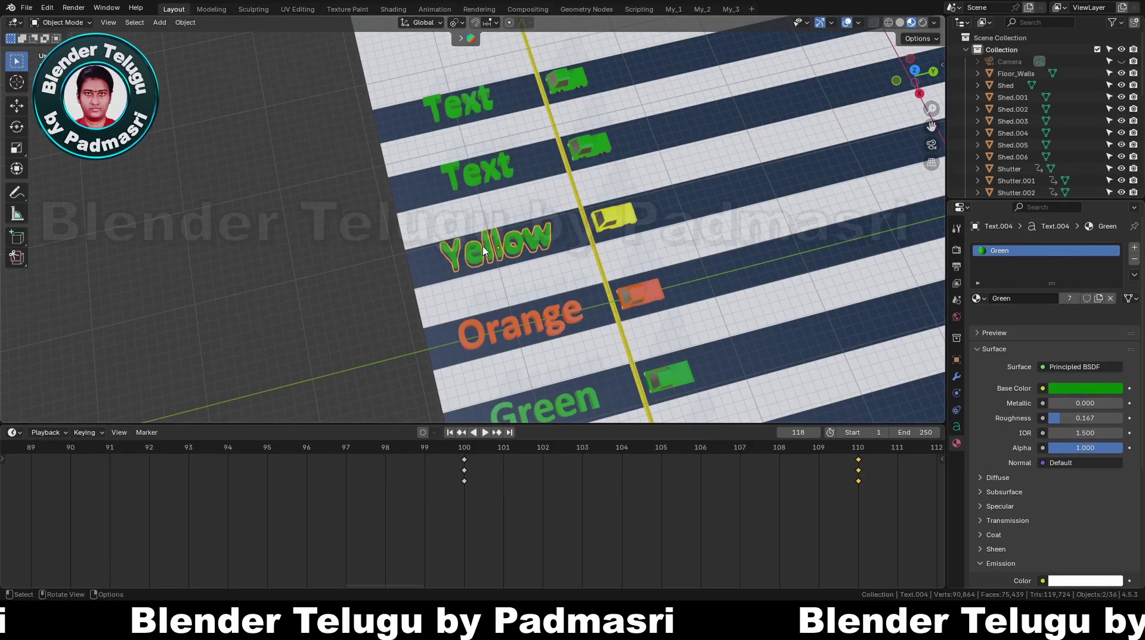
key("Tab")
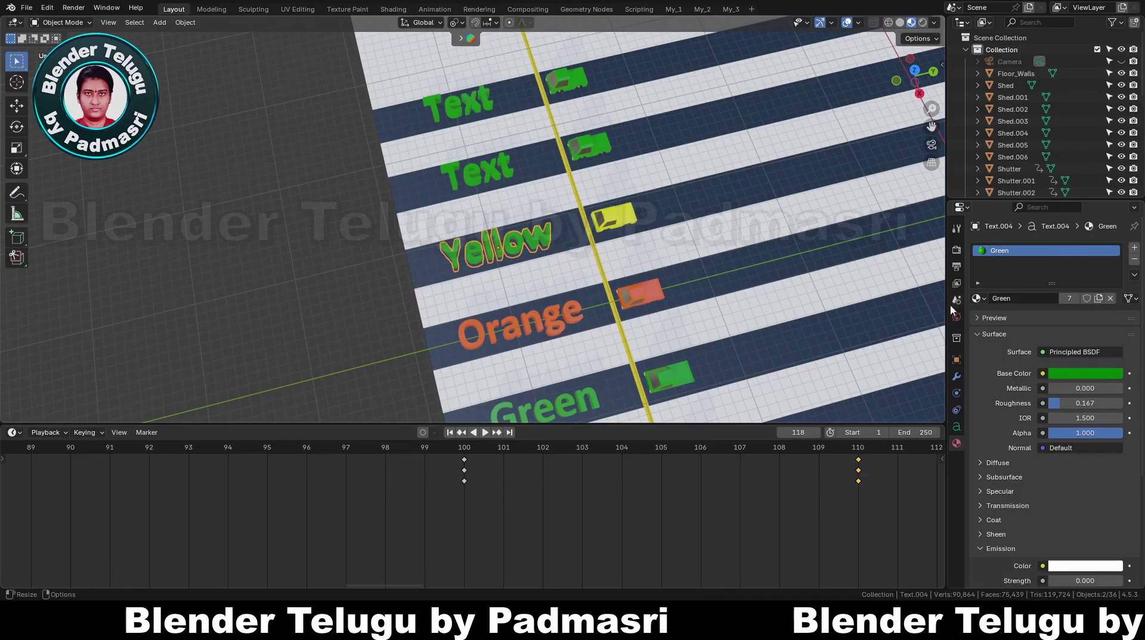
Assign the Yellow material to the "Yellow" text
left_click(978, 298)
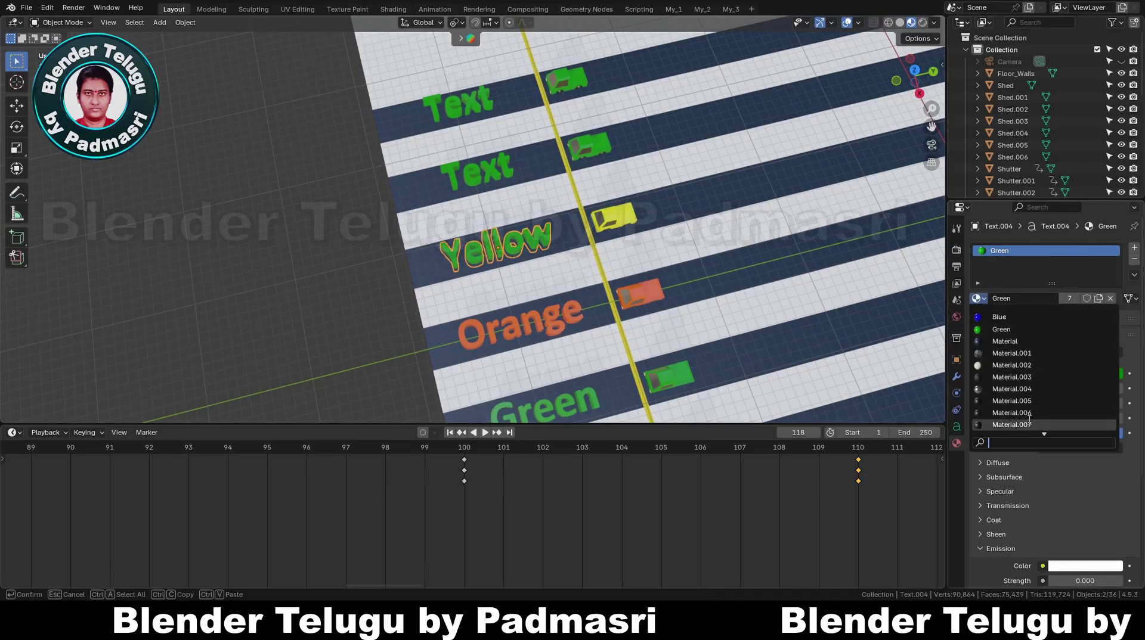
type("y")
left_click(999, 316)
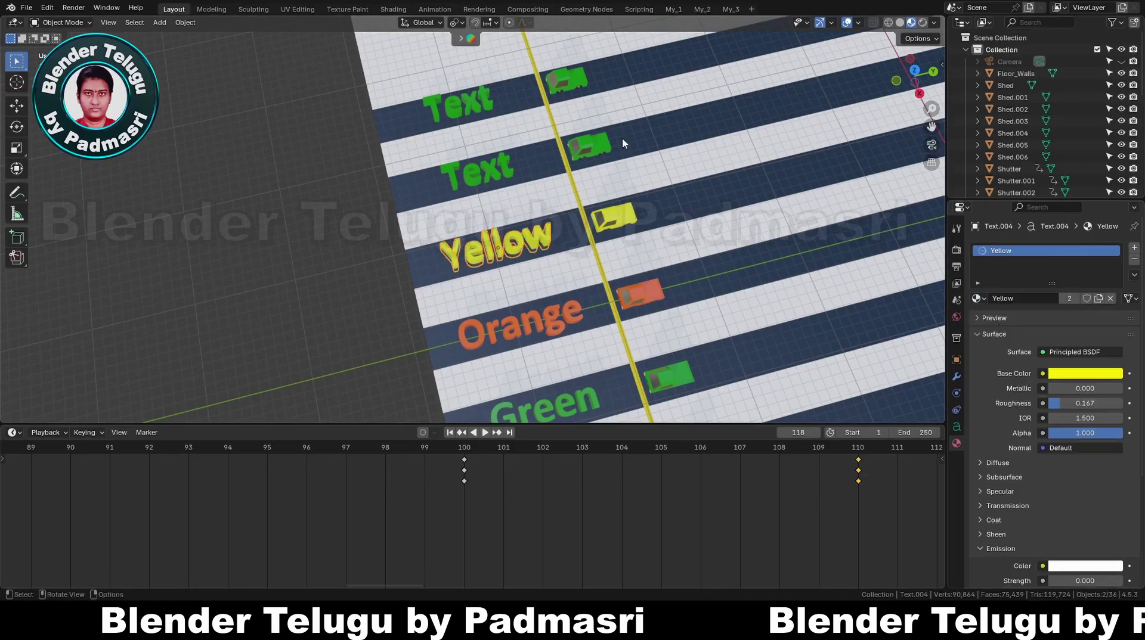
Give the sixth lane's truck its own copy of the Green material with a bright red base colour
left_click(593, 142)
scroll(672, 244, "down", 2)
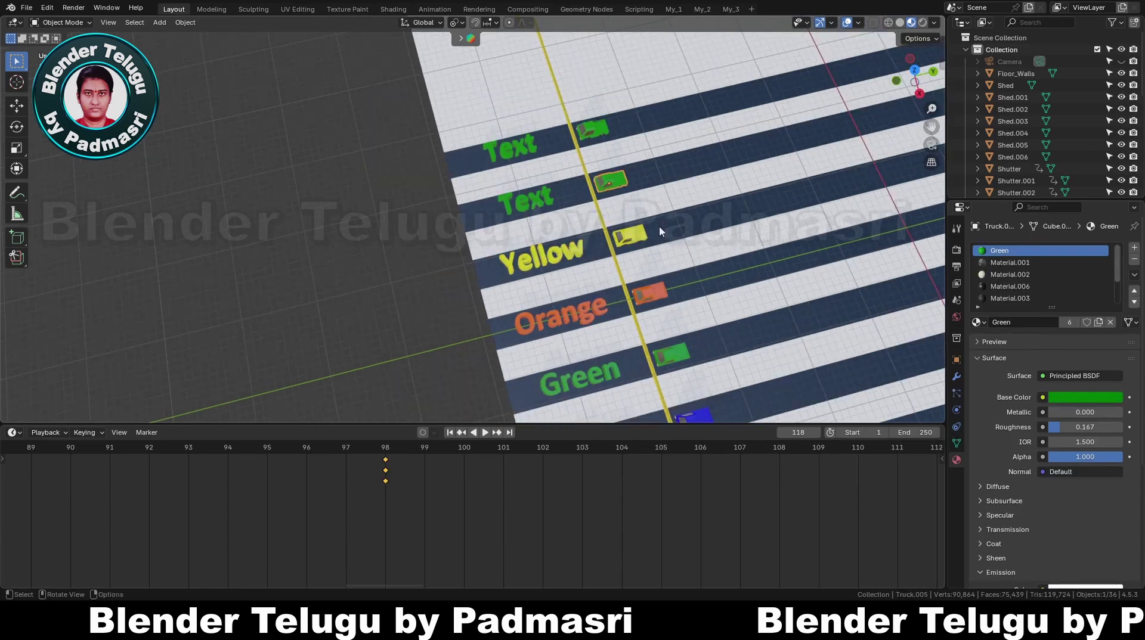
left_click(1099, 324)
left_click(1084, 398)
mouse_move(1048, 243)
left_mouse_down()
mouse_move(1043, 295)
mouse_move(1053, 297)
left_mouse_up()
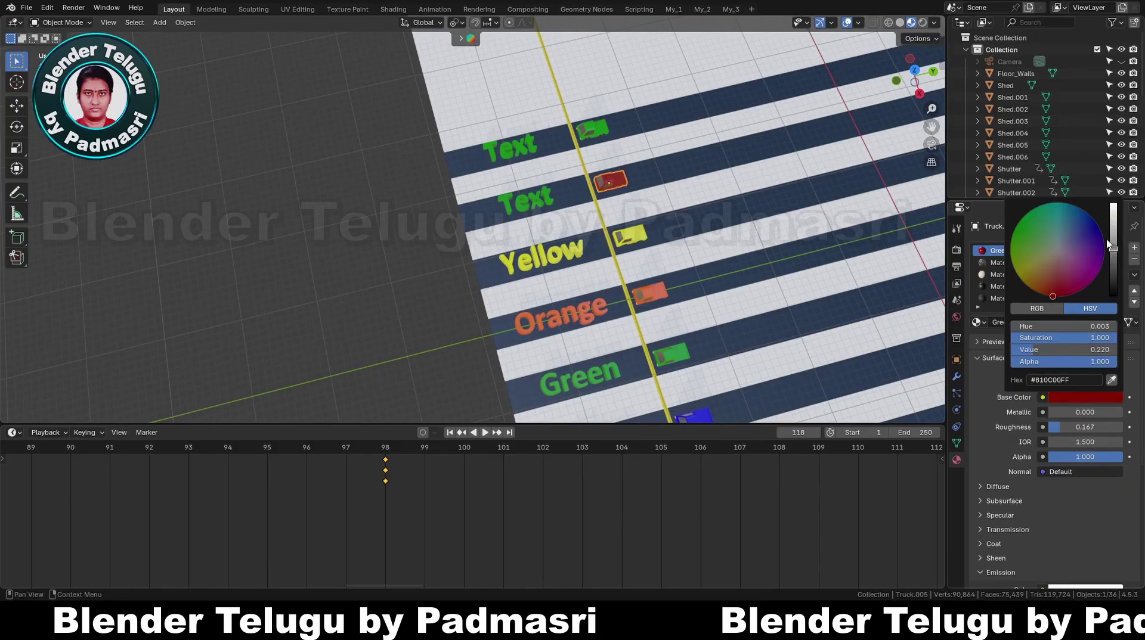
left_click_drag(1107, 244, 1113, 208)
Rename the red truck's copied material as "Red"
left_click(1027, 322)
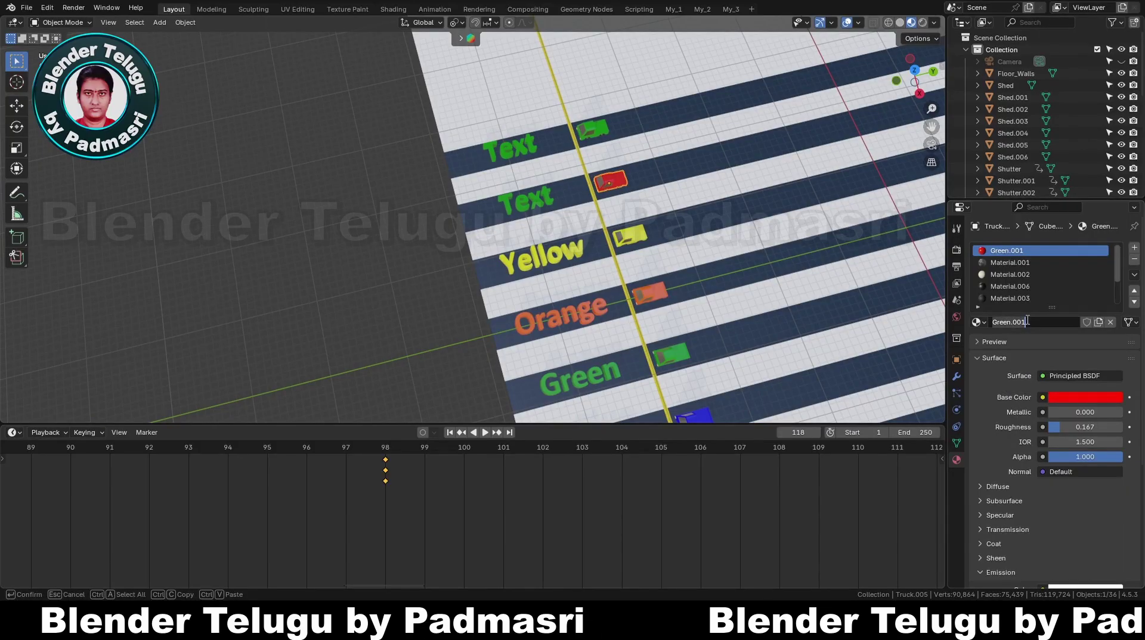
type("Red")
key("Return")
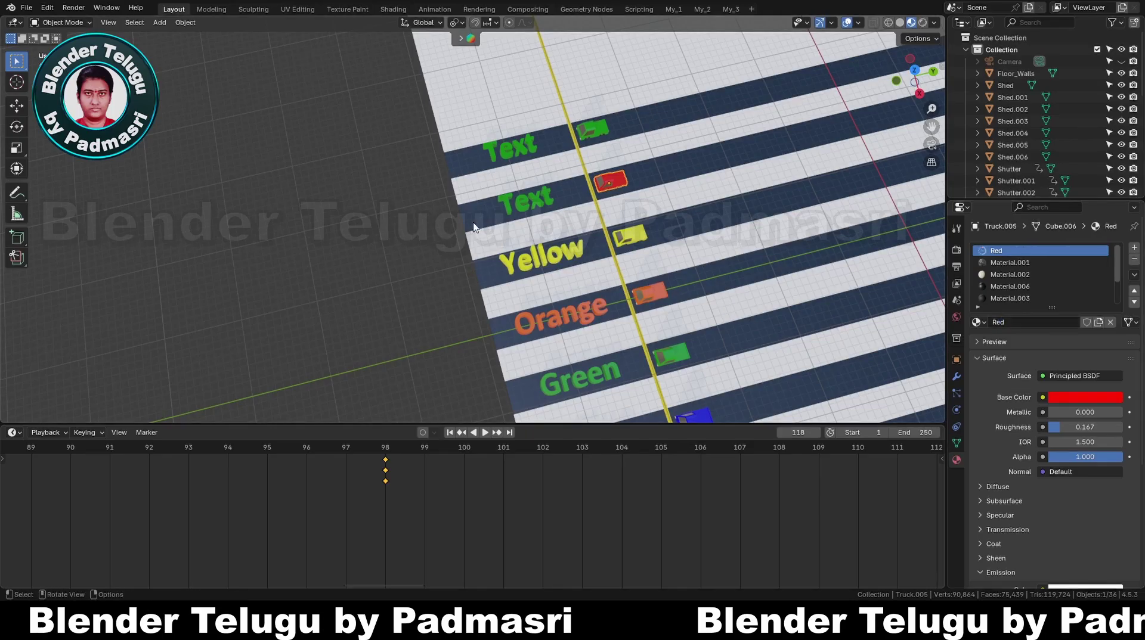
Assign the Red material to the sixth lane's text
left_click(514, 204)
left_click(978, 298)
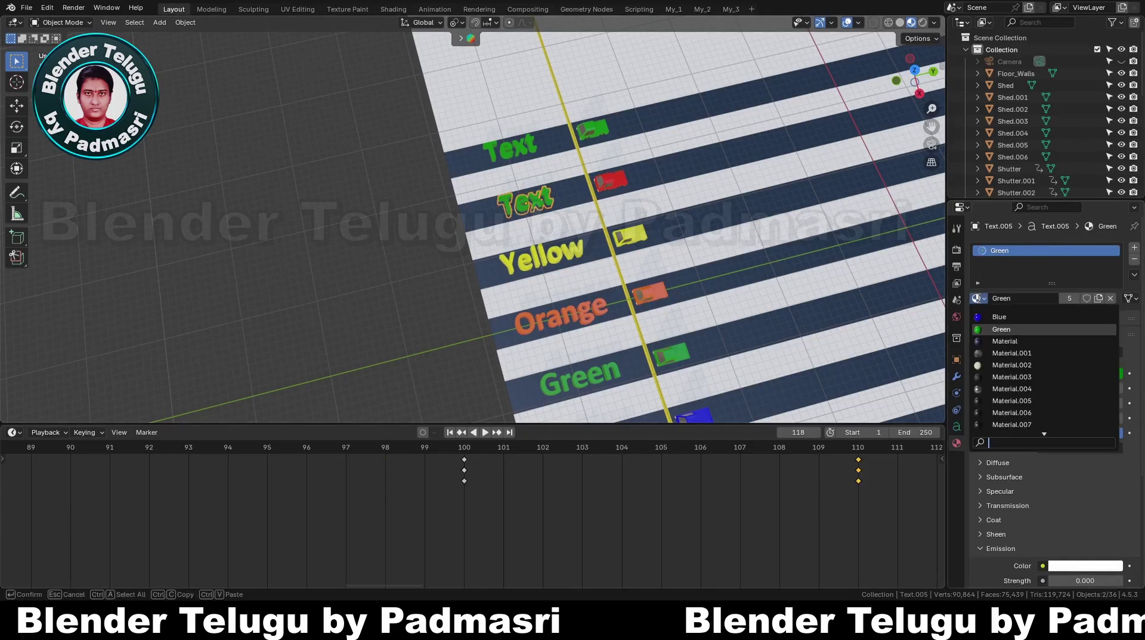
type("re")
key("Return")
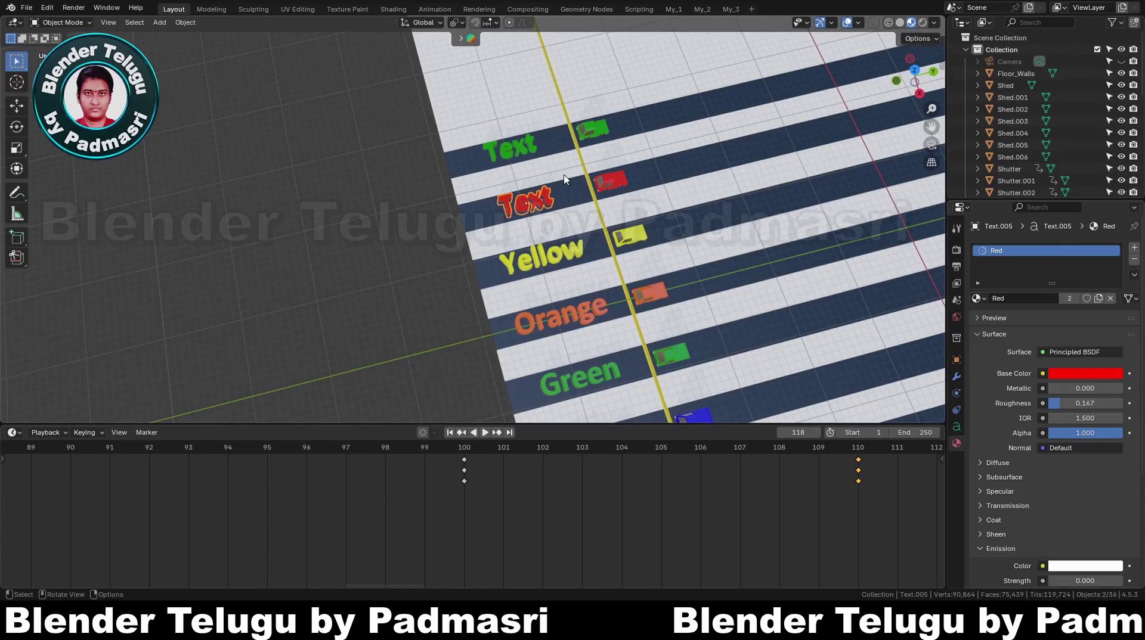
Give the seventh lane's truck its own copy of the Green material with a bright pink base colour
left_click(591, 133)
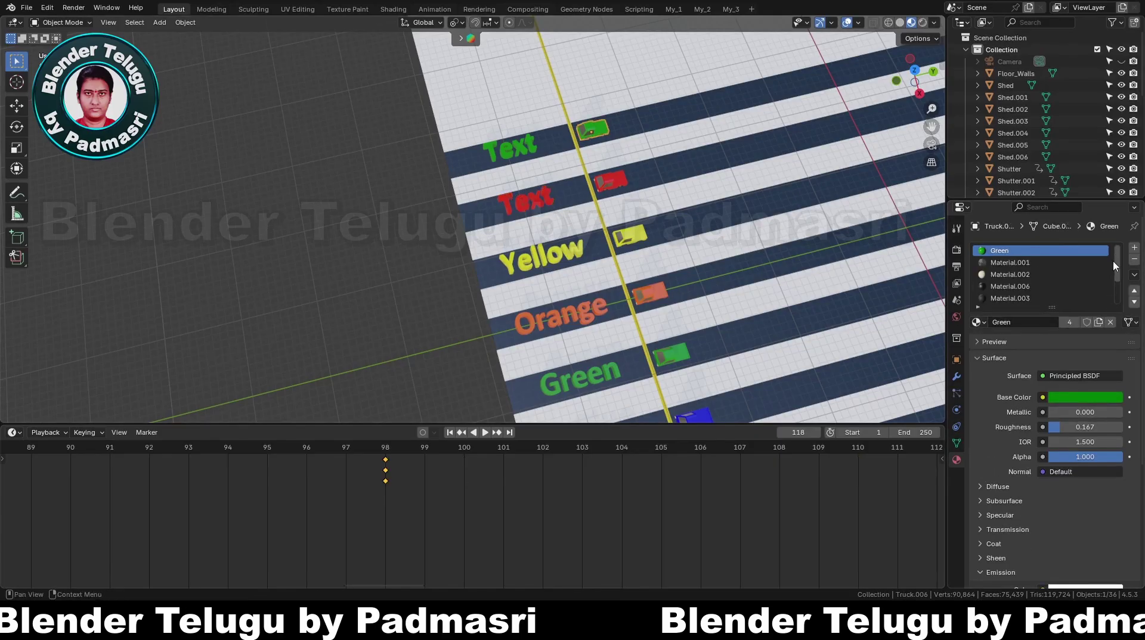
left_click(1095, 399)
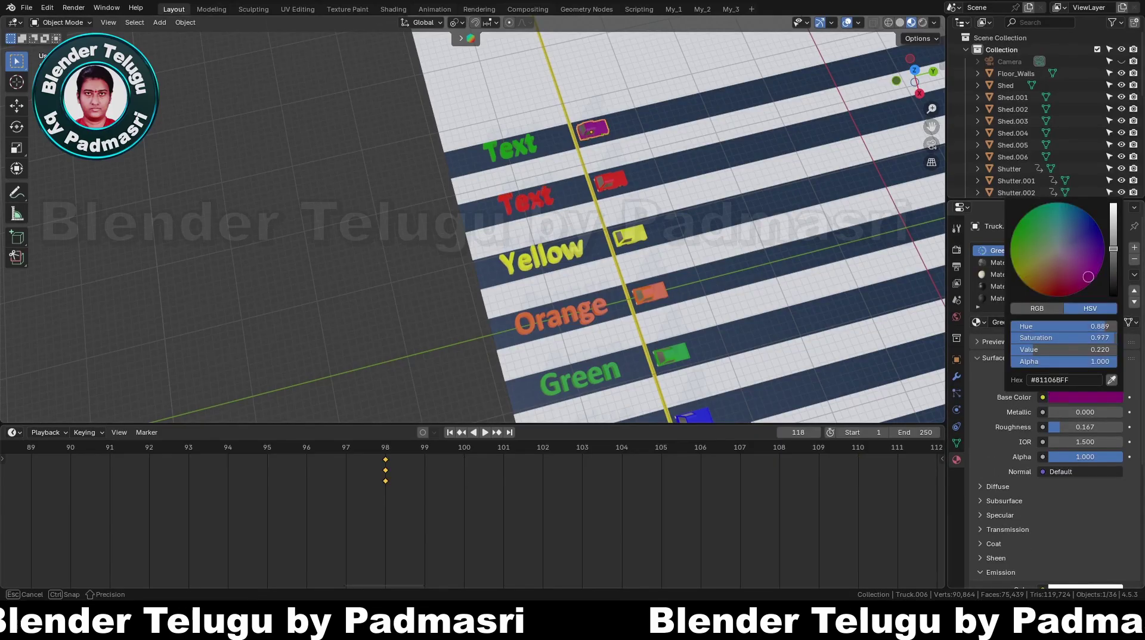
left_click_drag(1088, 277, 1087, 288)
left_click_drag(1114, 248, 1114, 210)
left_click_drag(1085, 287, 1082, 290)
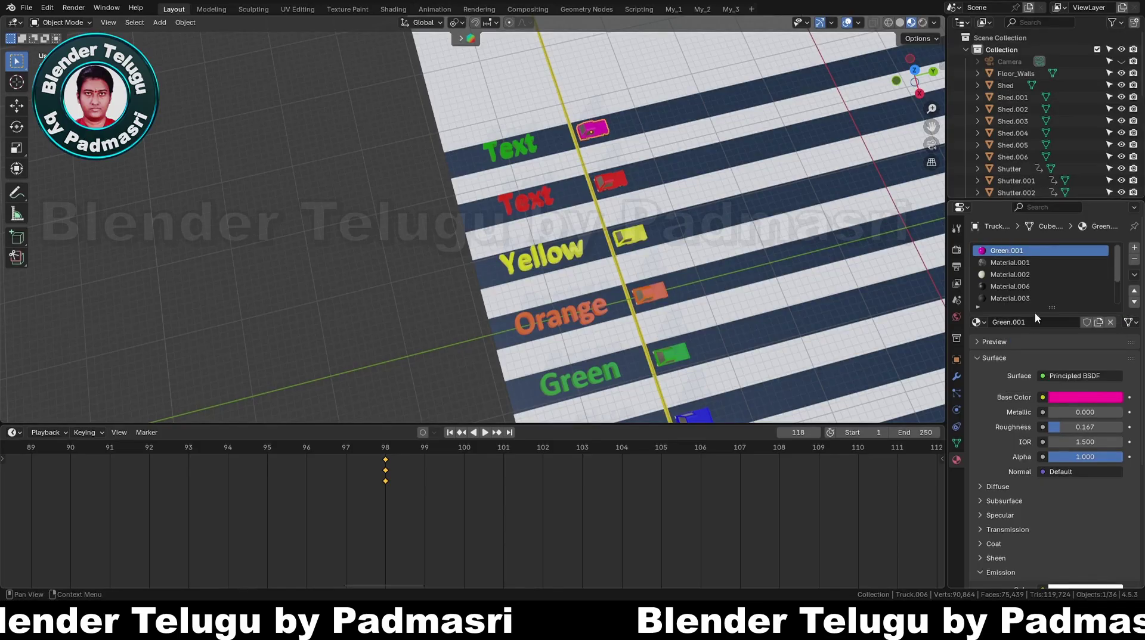
Rename the pink truck's copied material as "Pink"
left_click(1049, 322)
type("Pink")
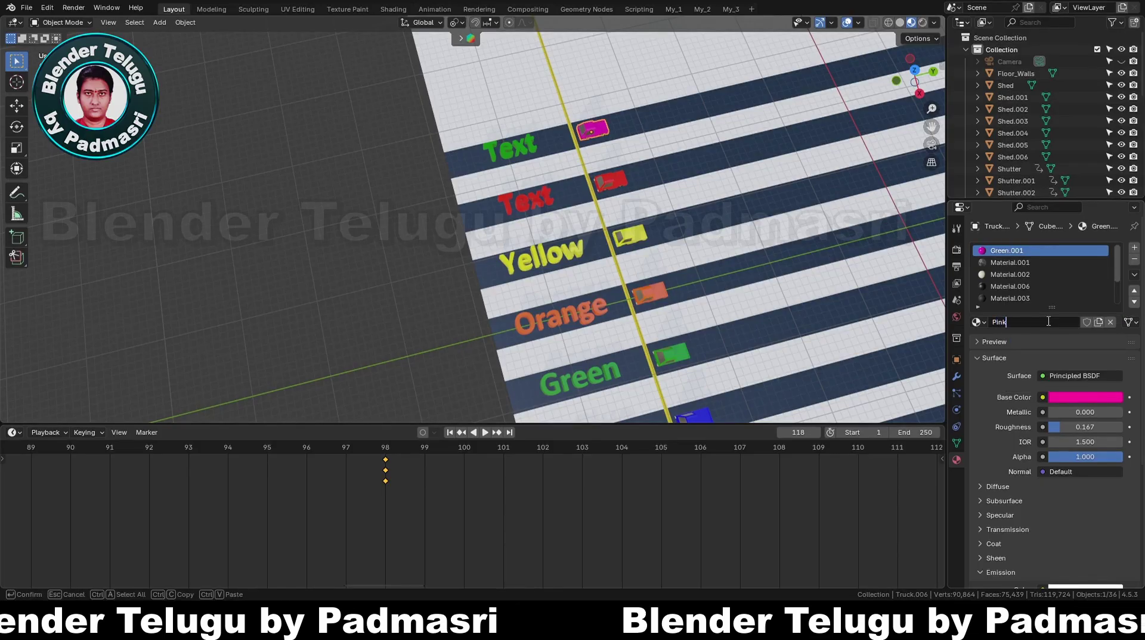
key("Return")
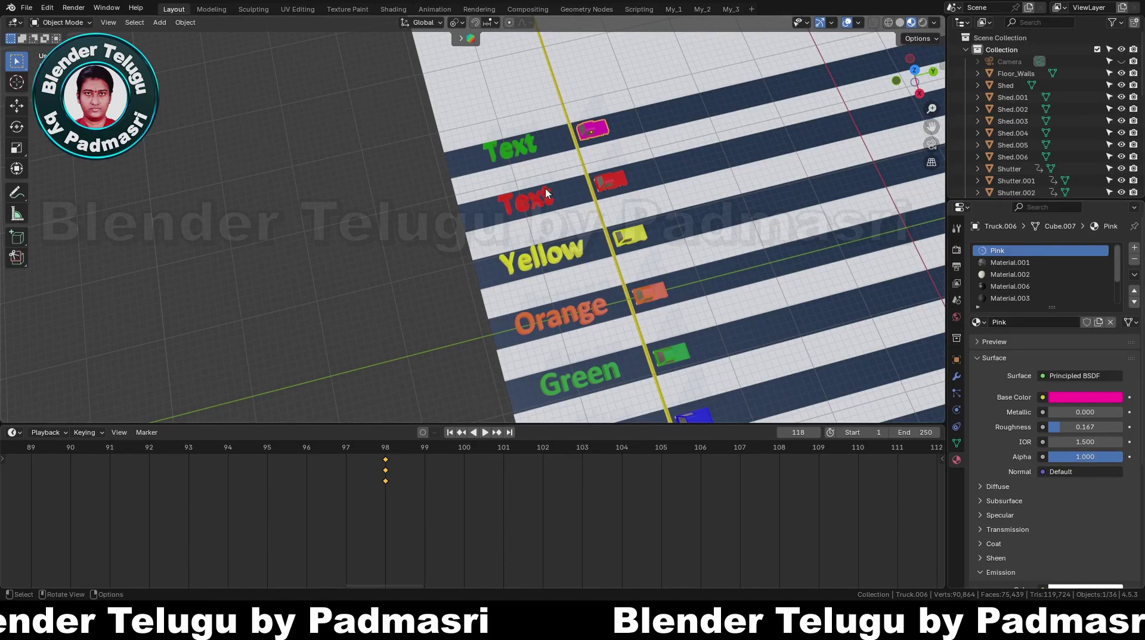
Assign the Pink material to the seventh lane's text
left_click(525, 150)
left_click(976, 298)
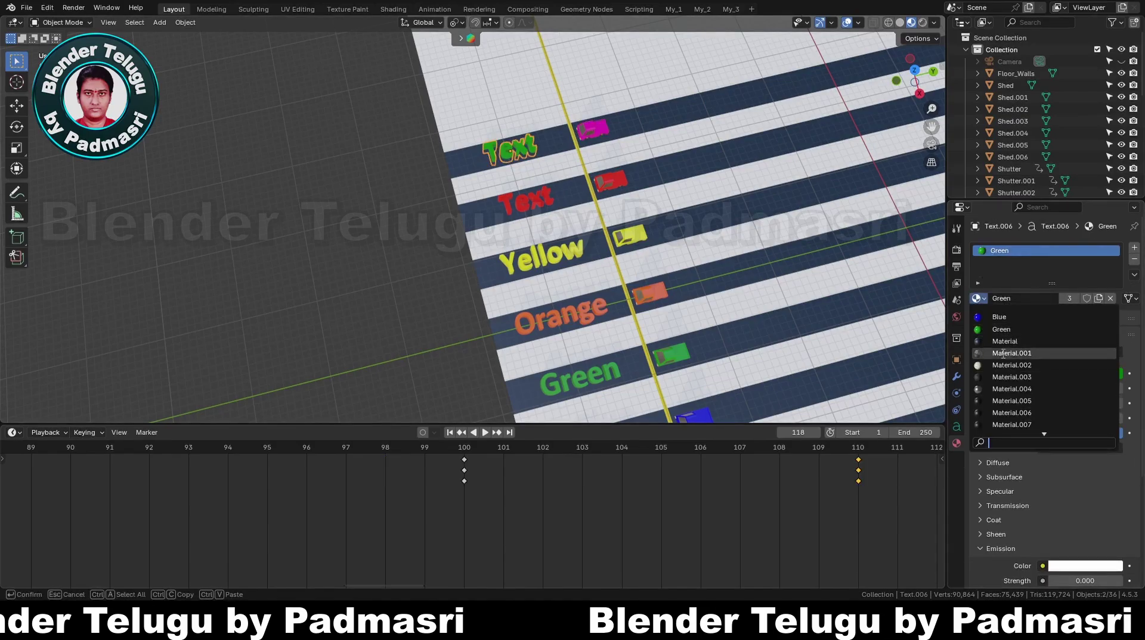
type("p")
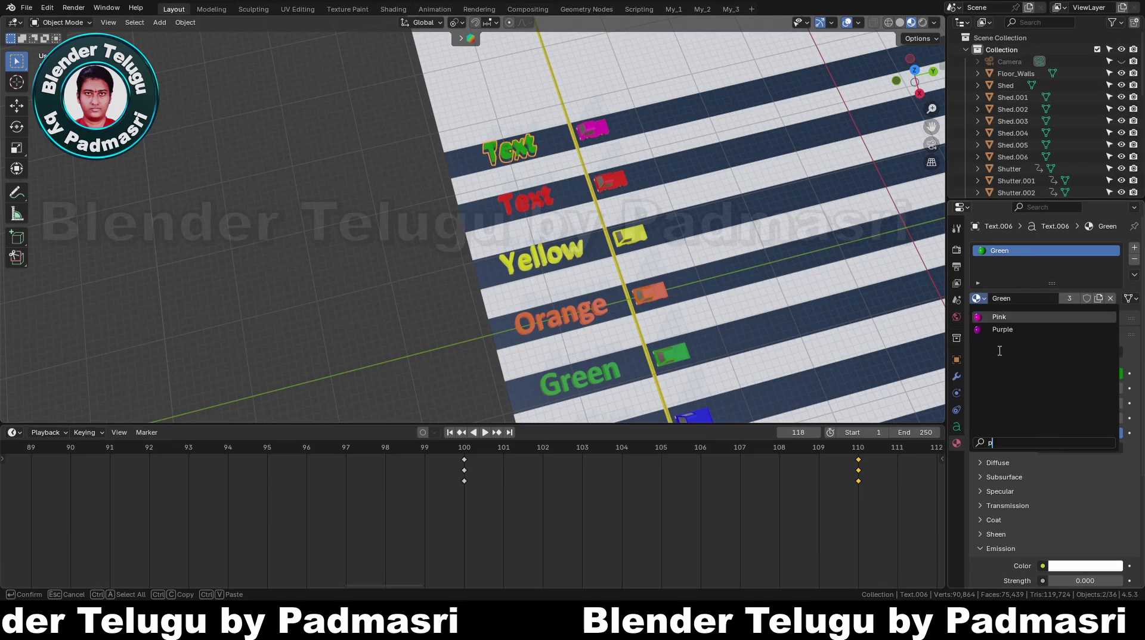
left_click(995, 316)
Change the wording of the seventh lane's text to "Pink"
key("Tab")
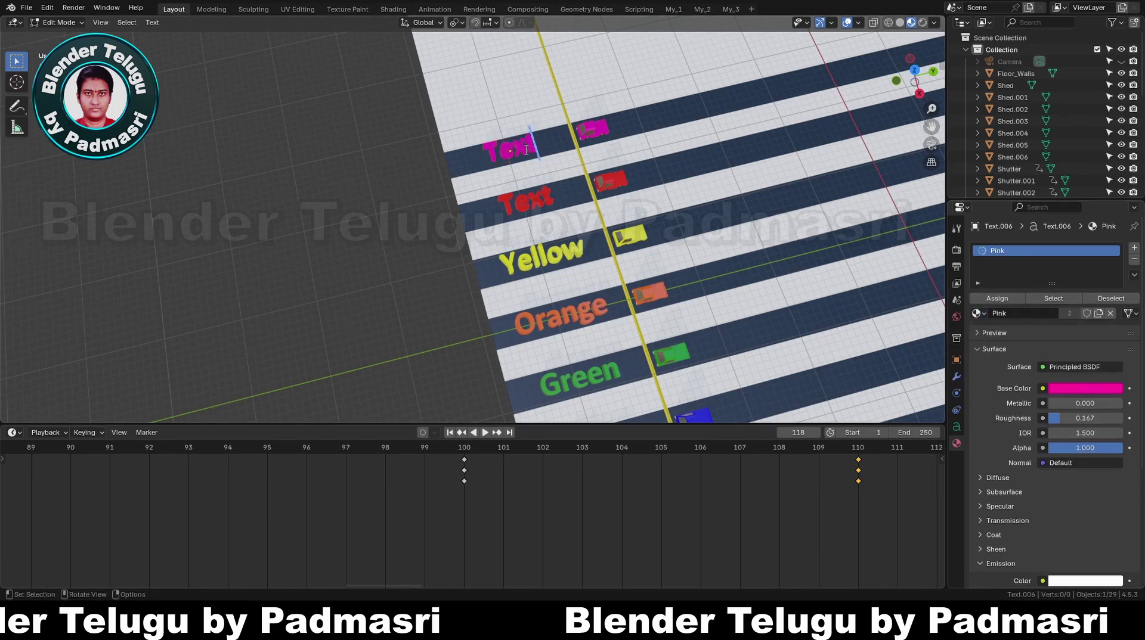
type("Pink")
key("Tab")
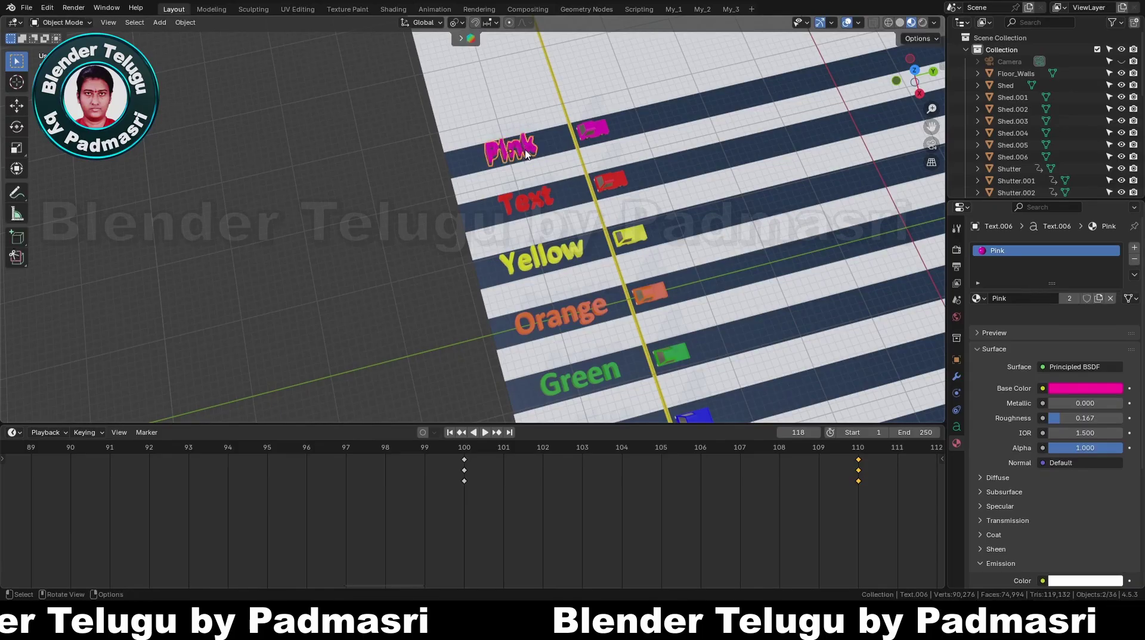
Change the wording of the sixth lane's red text to "Red"
left_click(516, 195)
key("Tab")
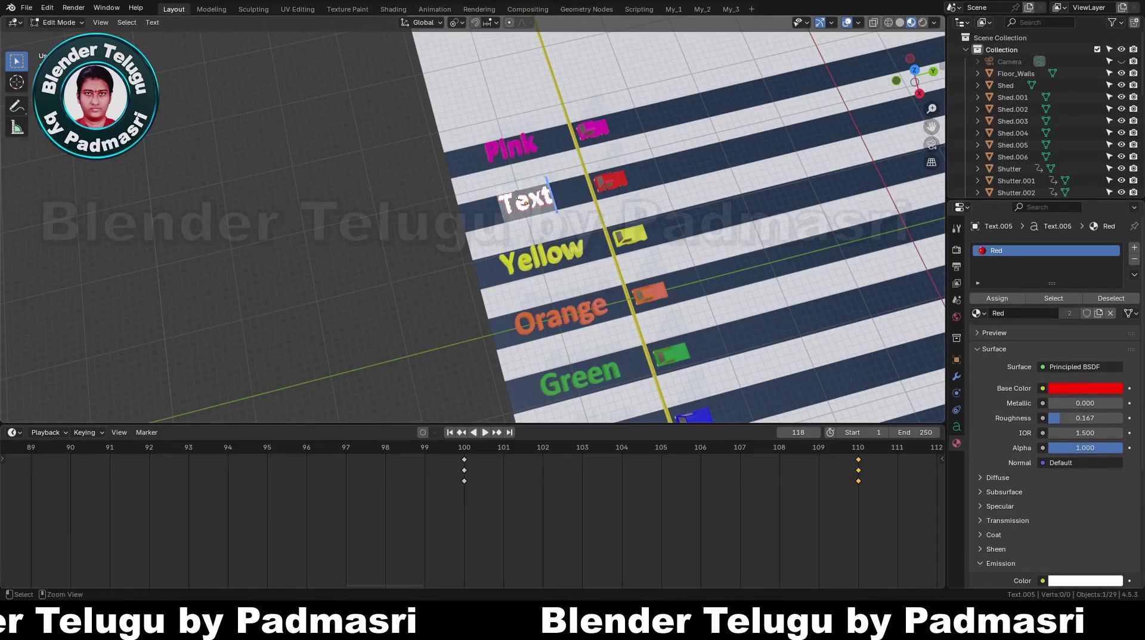
type("Red")
key("Tab")
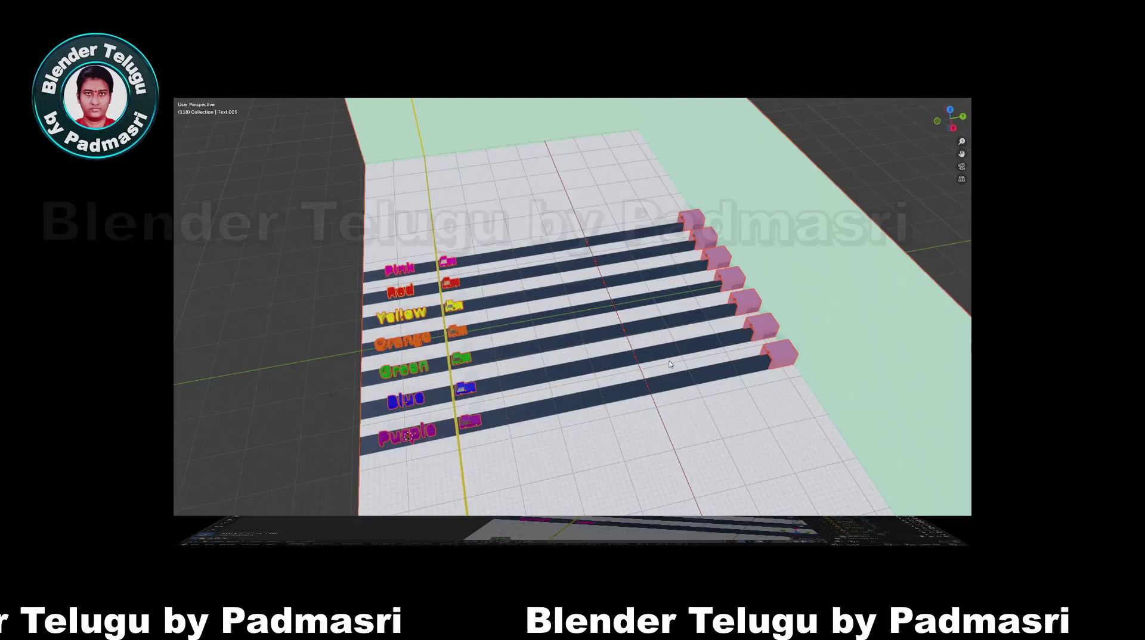
Play the animation to check the shutters, trucks and rising texts on all seven lanes
middle_click_drag(674, 352, 762, 142, "ctrl")
middle_click_drag(752, 359, 758, 280, "ctrl")
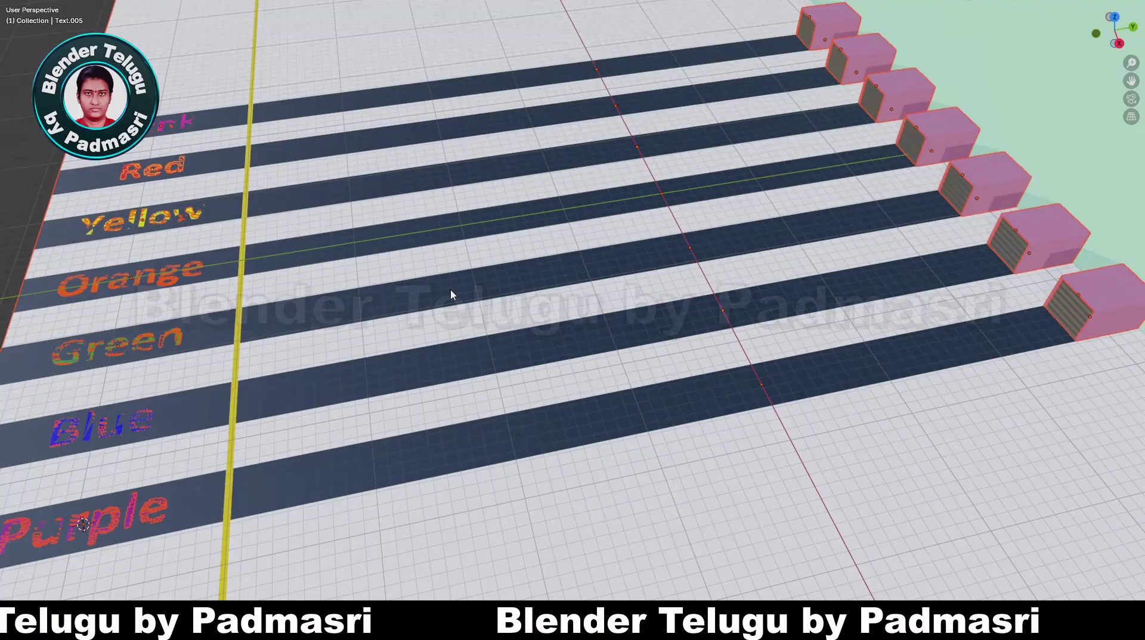
key("space")
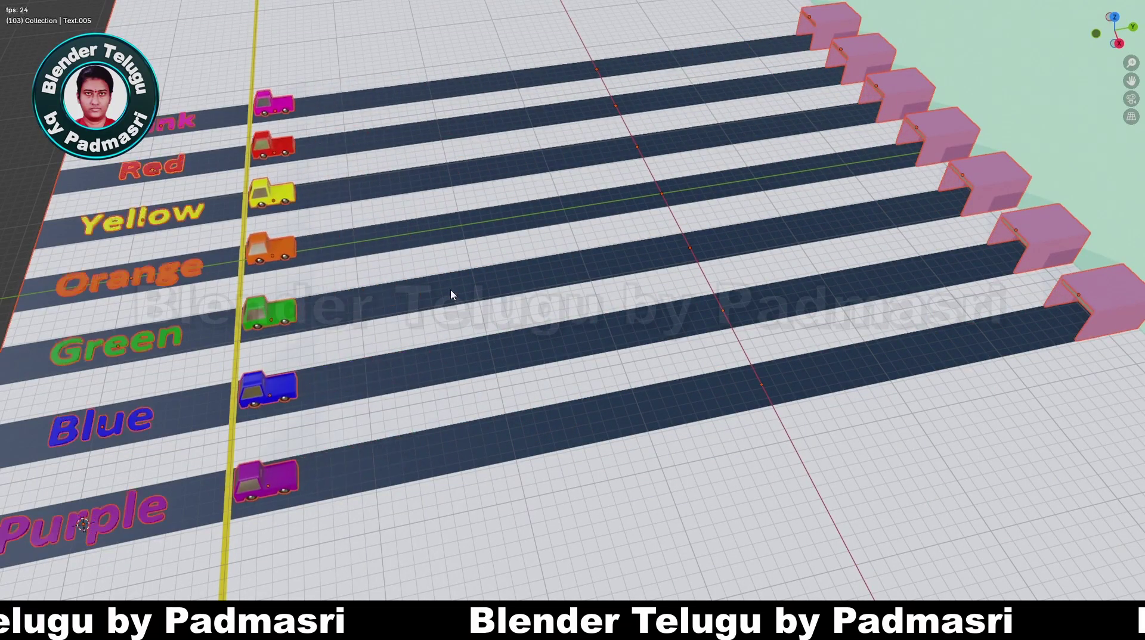
key("space")
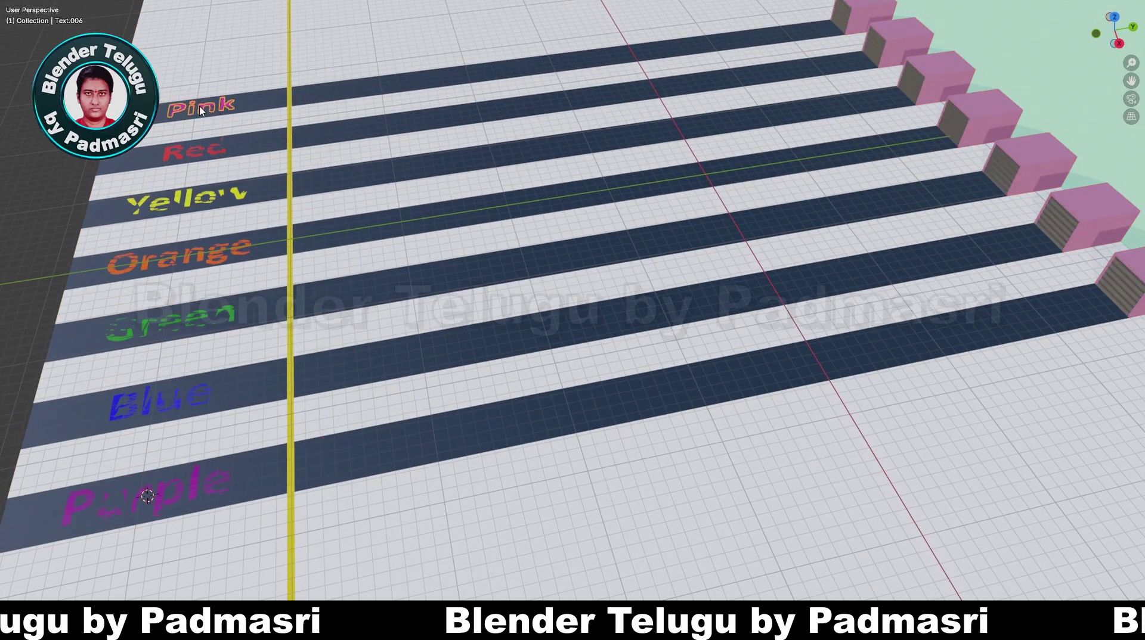
Lower all seven lane texts about 37.5 cm along the Z axis and play the animation to check them
left_click(195, 155, "shift")
left_click(195, 155, "shift")
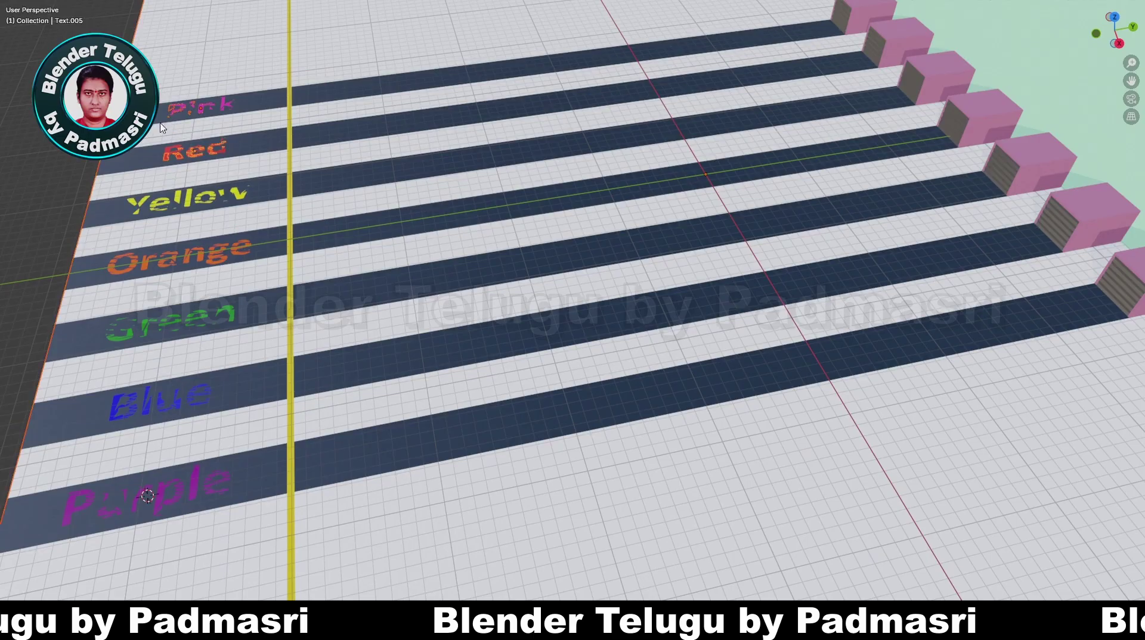
left_click_drag(85, 159, 218, 542, "shift")
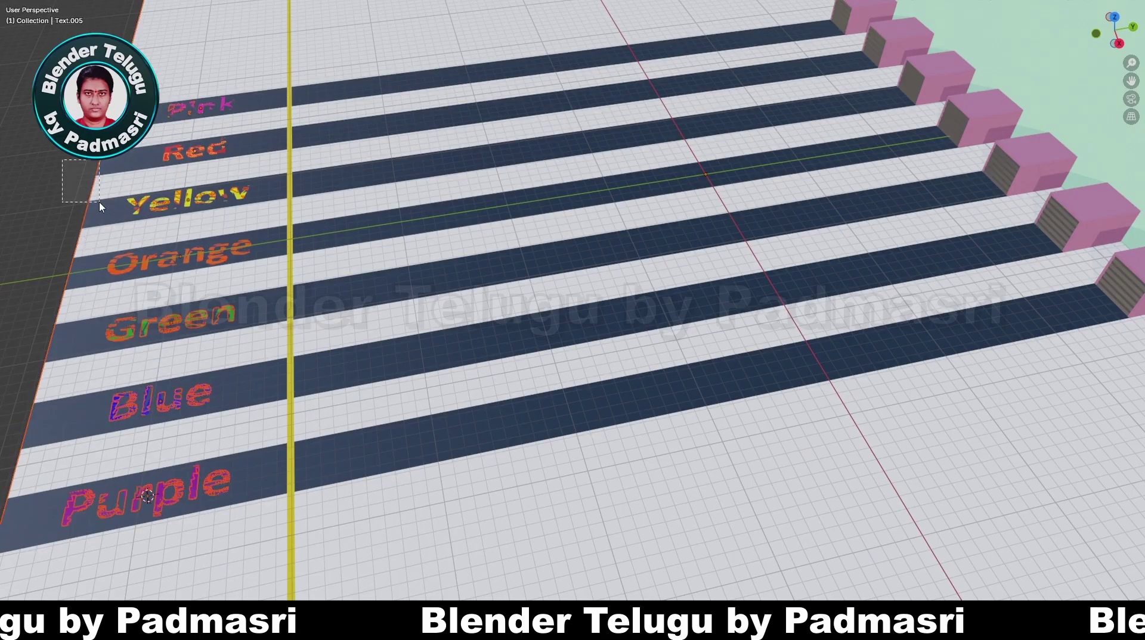
left_click_drag(100, 206, 100, 205, "ctrl")
key("g")
key("z")
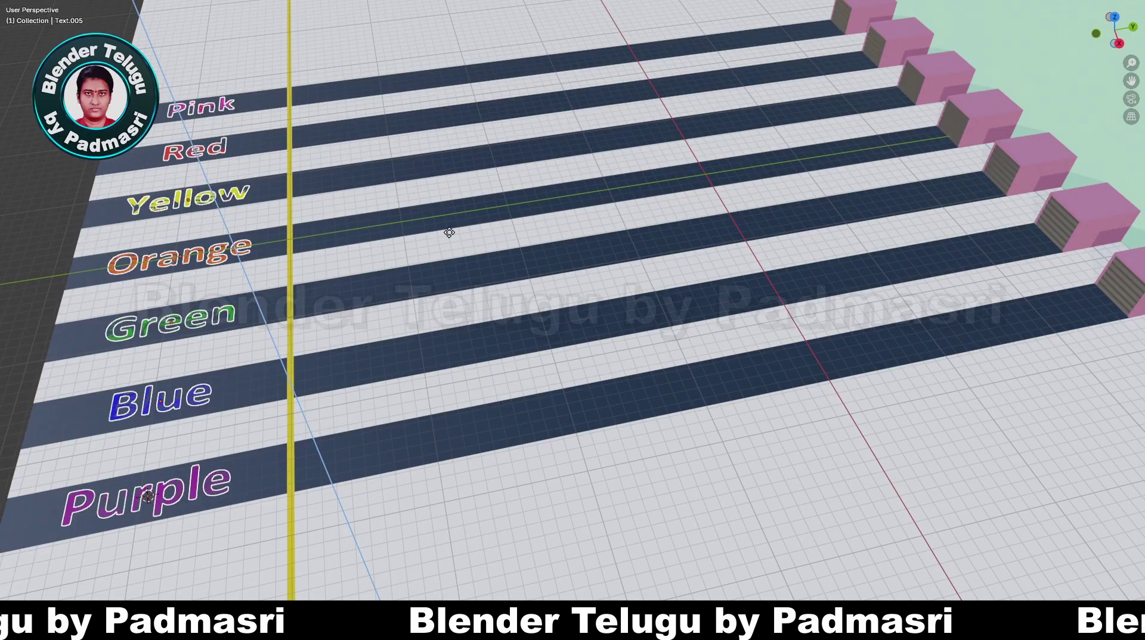
left_click(450, 265)
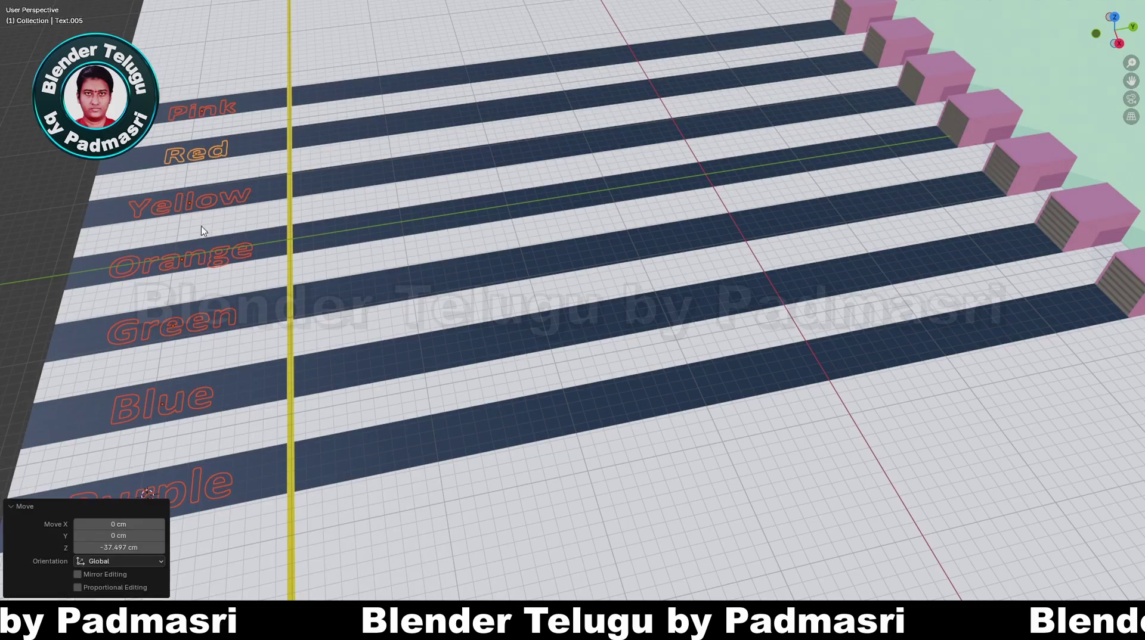
key("space")
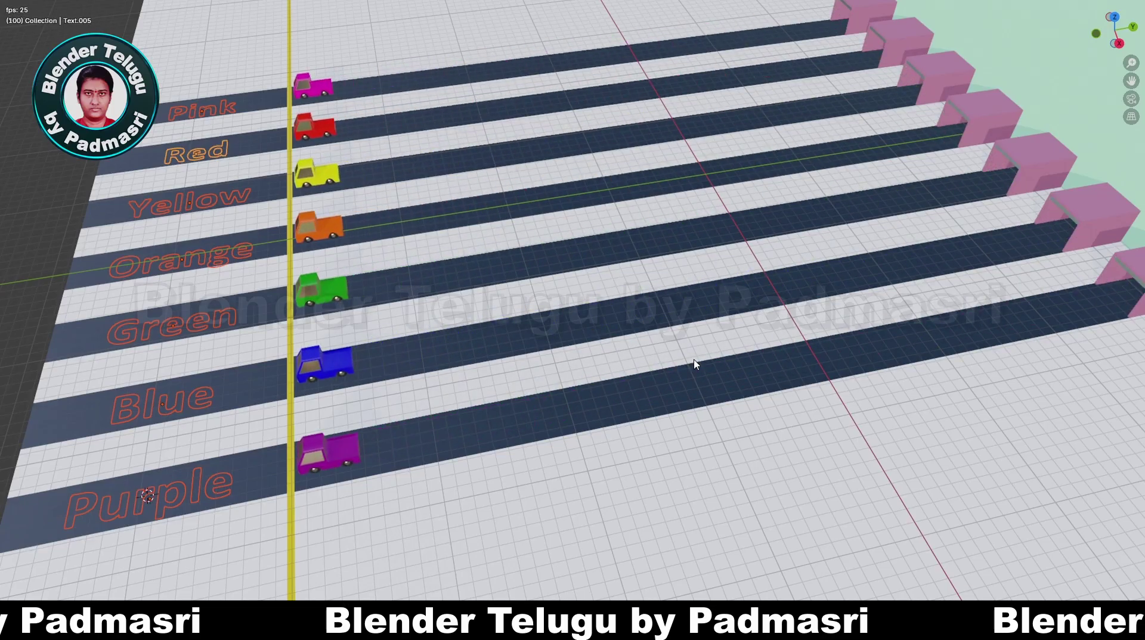
key("space")
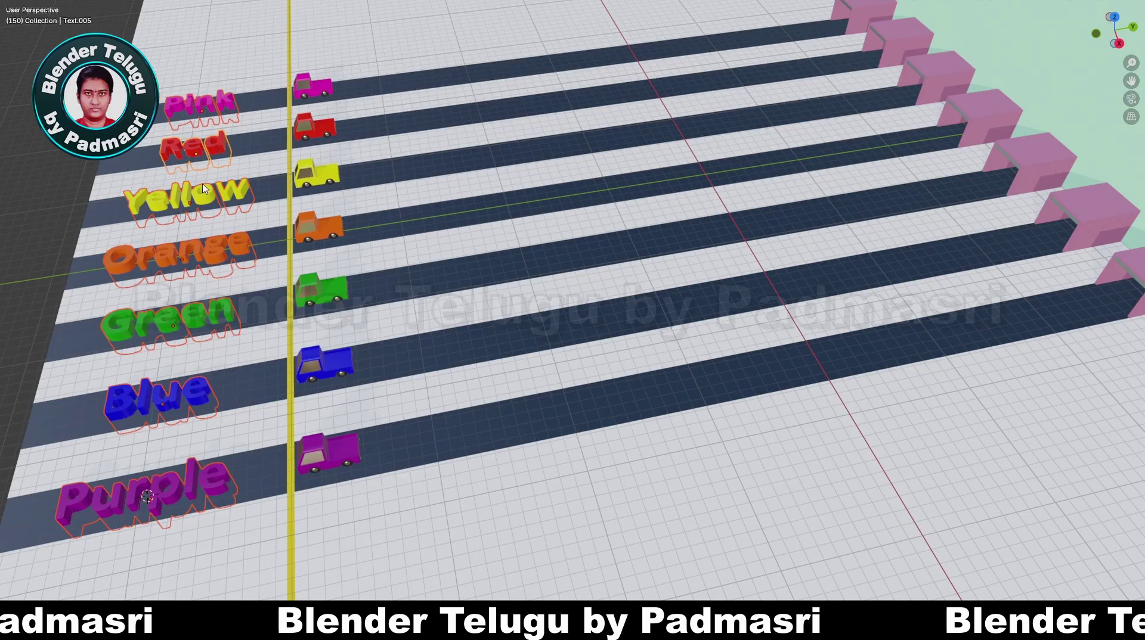
Select the shutters, trucks and texts of all seven lanes, leaving out the floor, lane strips and sheds
key("grave")
left_click(618, 184)
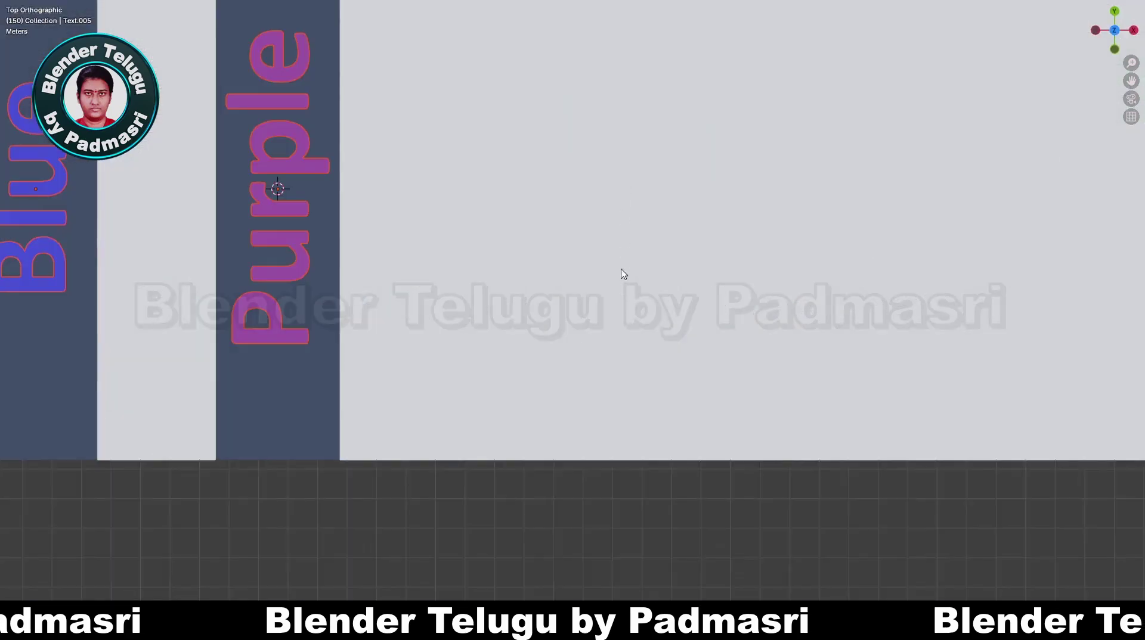
middle_click_drag(597, 447, 548, 371)
left_click(465, 360)
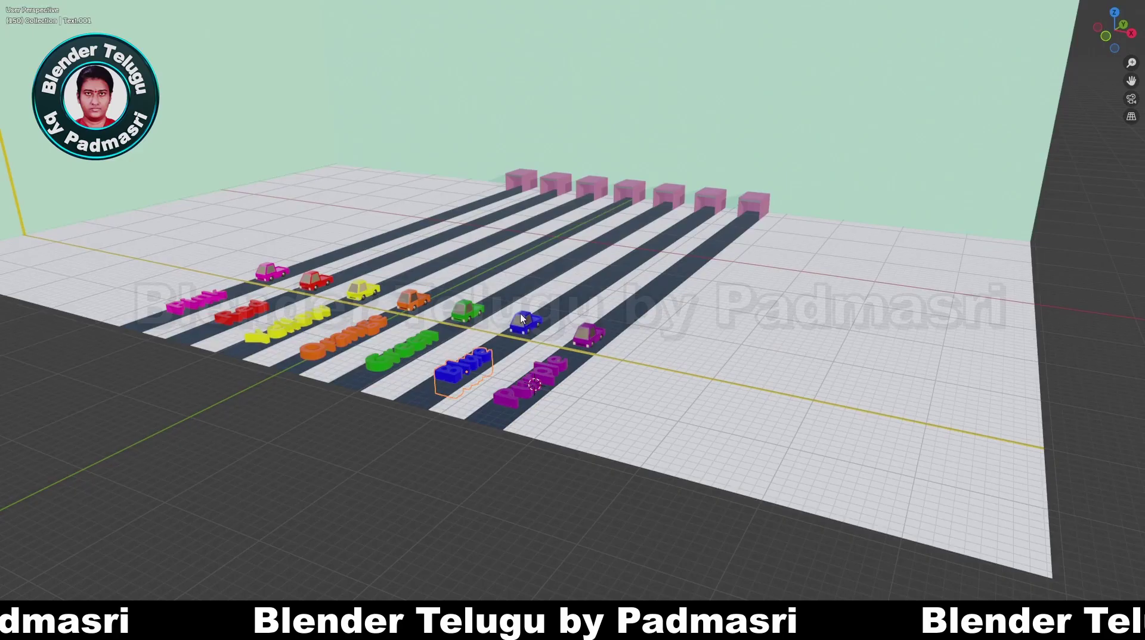
left_click_drag(134, 130, 911, 439)
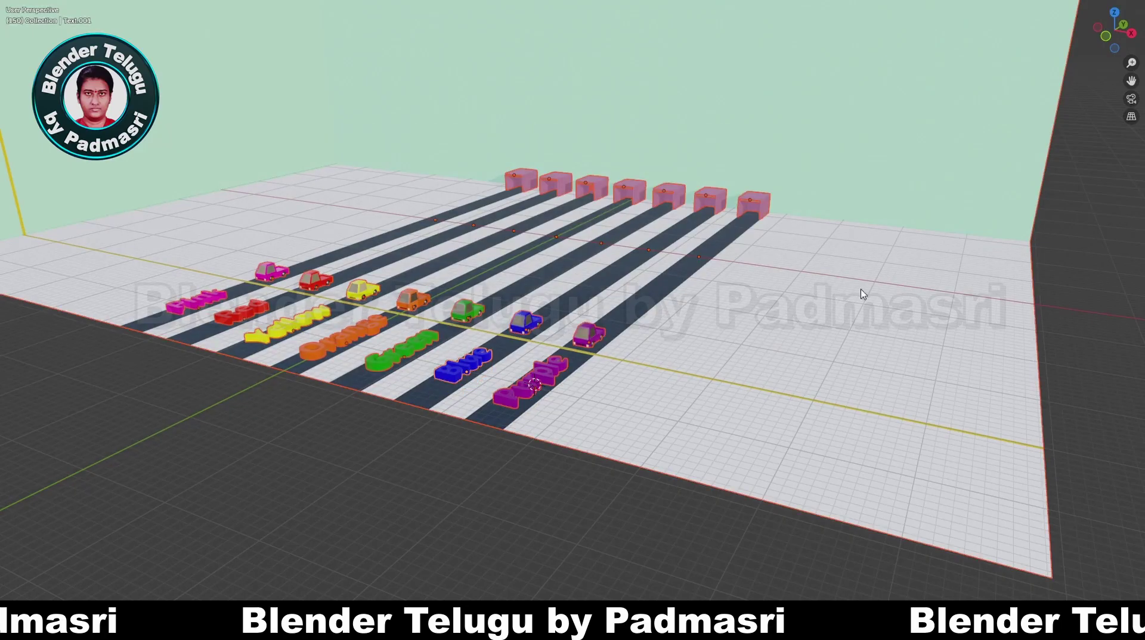
middle_click_drag(861, 289, 669, 221)
left_click_drag(322, 61, 531, 152, "ctrl")
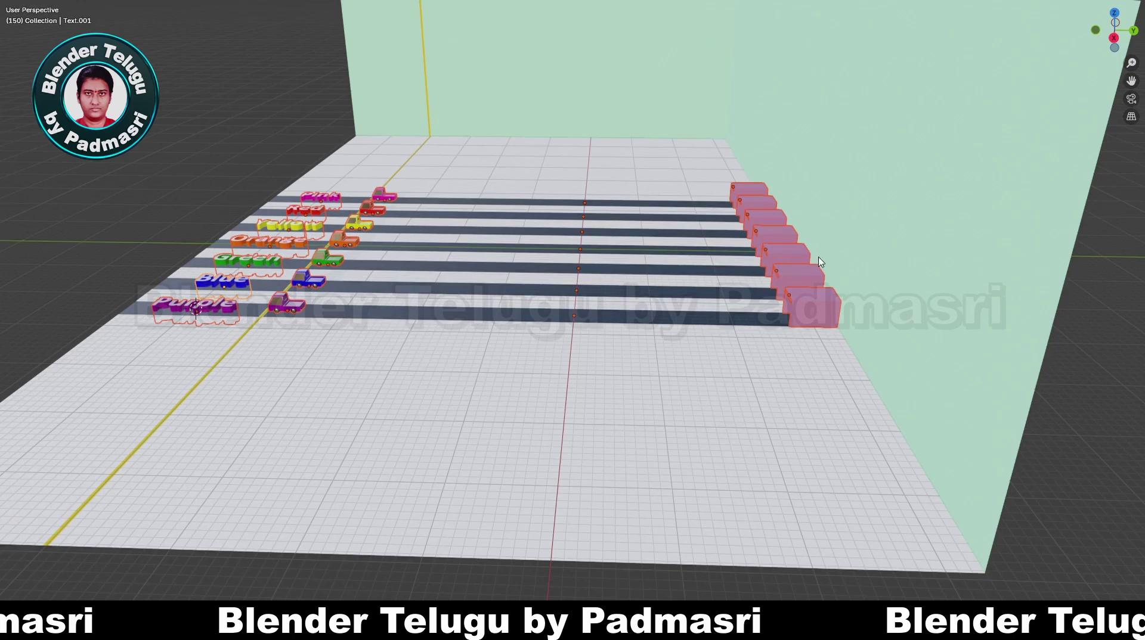
left_click_drag(856, 317, 895, 340, "ctrl")
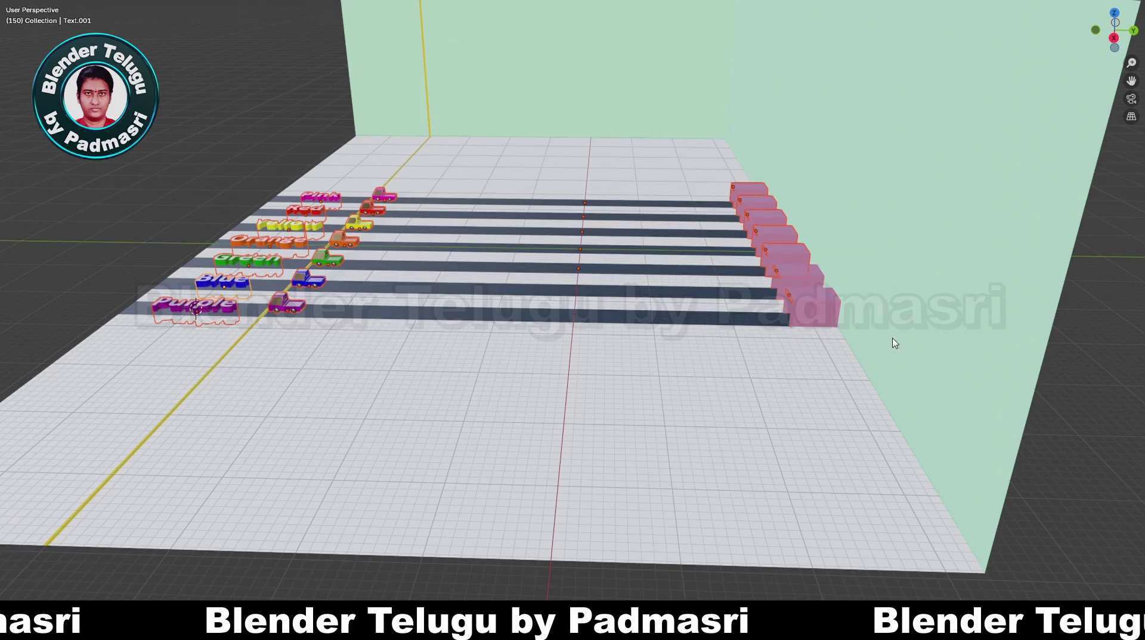
middle_click_drag(936, 258, 919, 269)
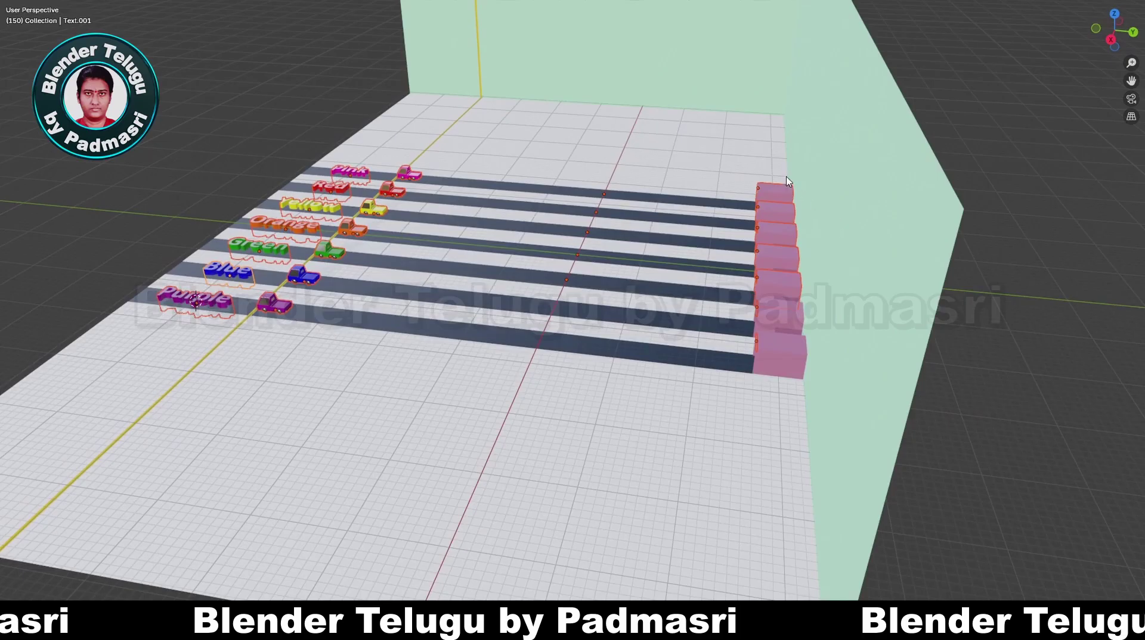
left_click_drag(786, 176, 827, 299, "ctrl")
Remove the Purple lane's shutter, truck and text from the selection
middle_click_drag(577, 430, 651, 413)
scroll(690, 293, "up", 2)
scroll(690, 293, "up", 1)
middle_click_drag(691, 295, 749, 331, "shift")
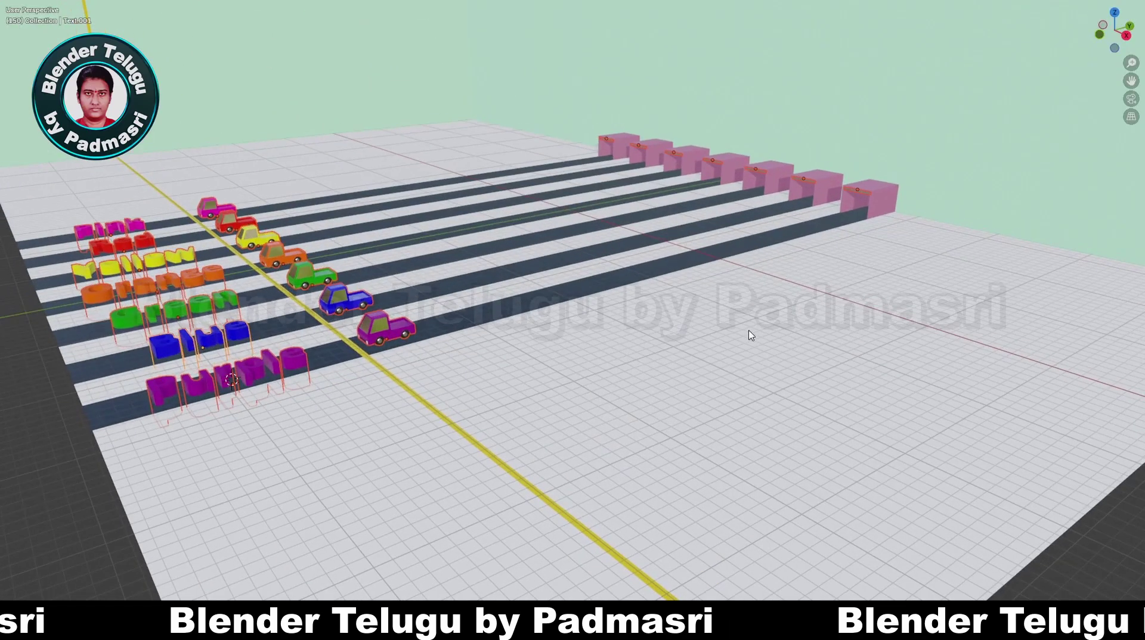
scroll(642, 401, "down", 4)
key("KP_7")
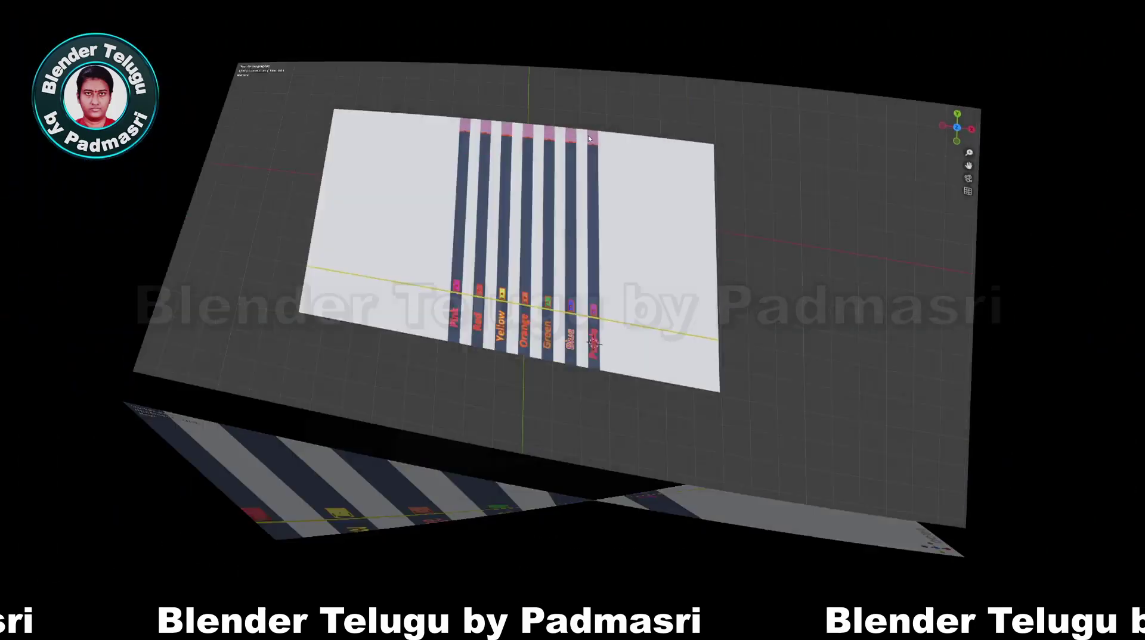
left_click_drag(591, 109, 663, 485)
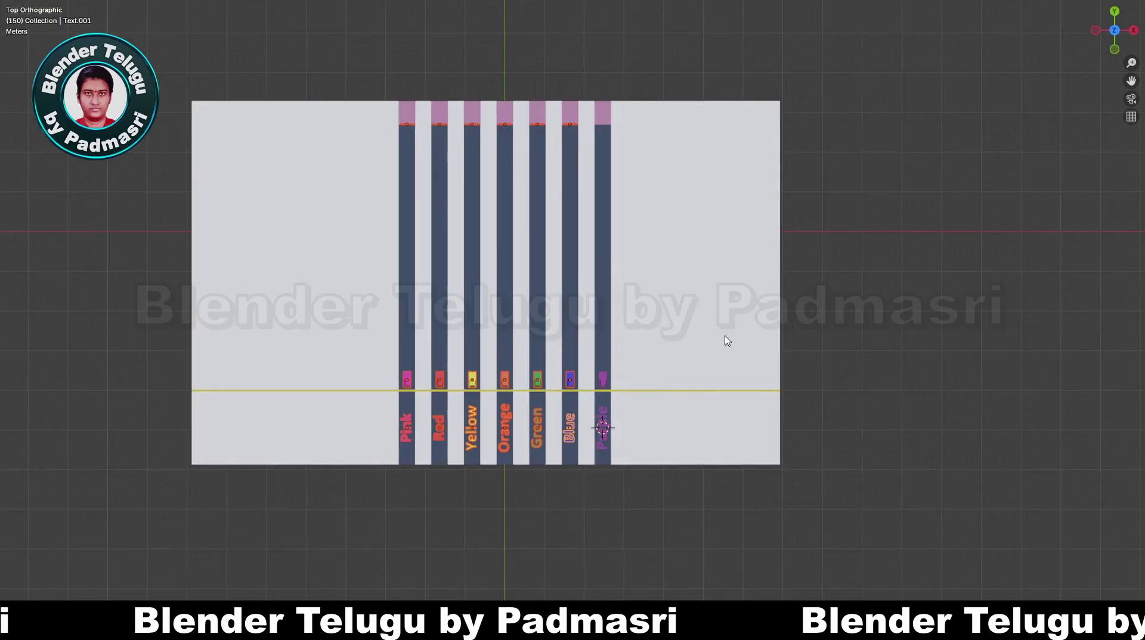
Bring back the full editor layout, enlarge the timeline and select all keyframes of the six selected lanes
key("ctrl+alt+space")
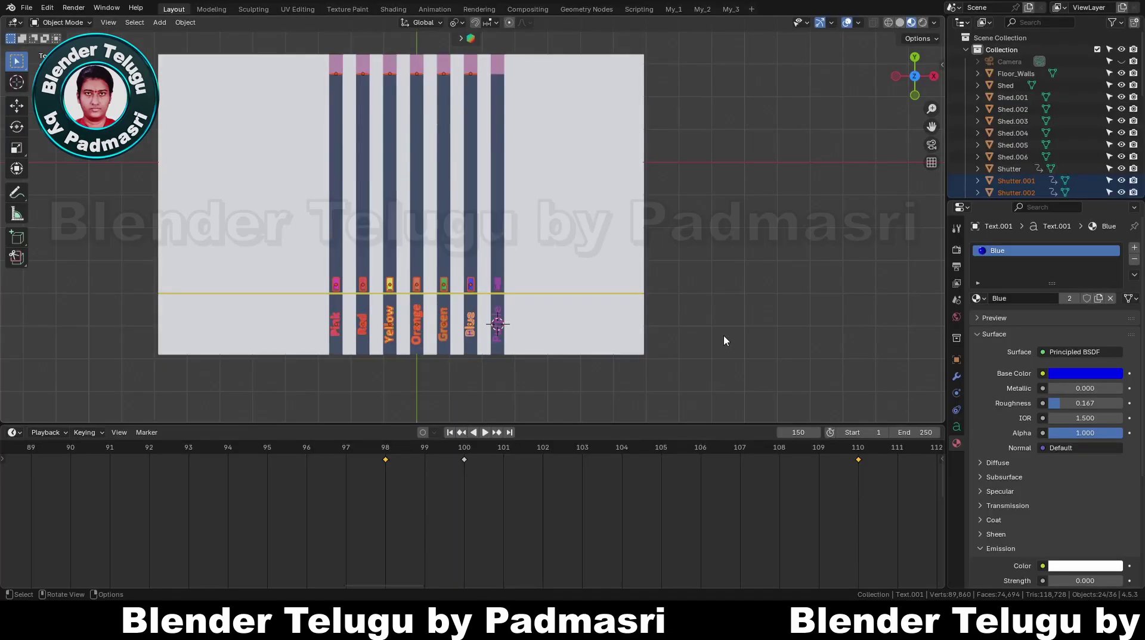
left_click_drag(571, 424, 570, 405)
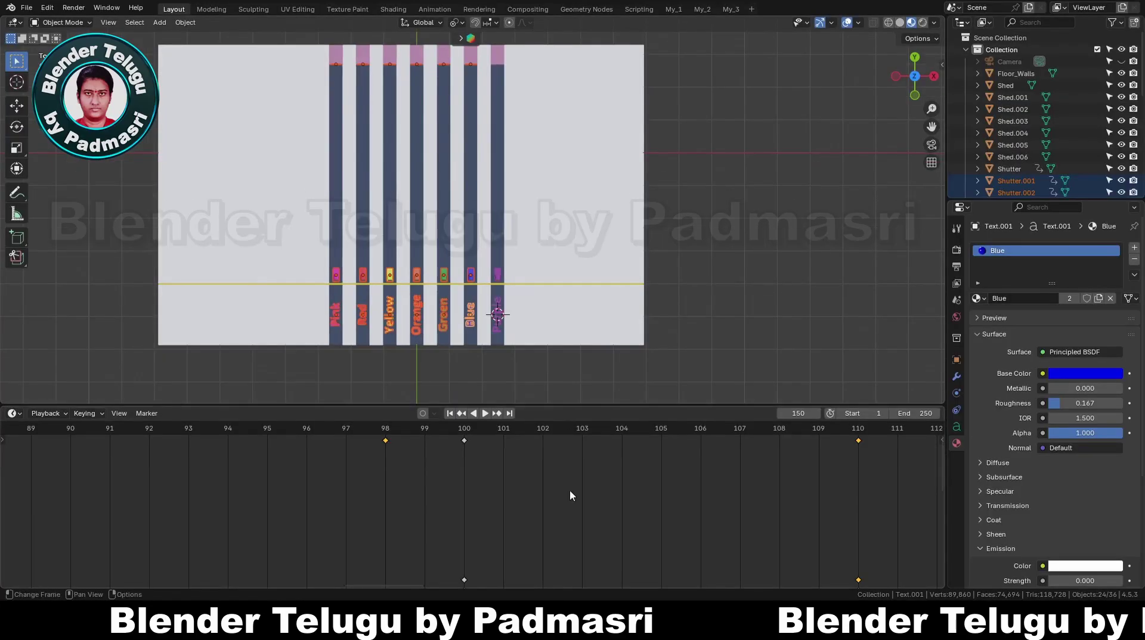
scroll(375, 503, "down", 10)
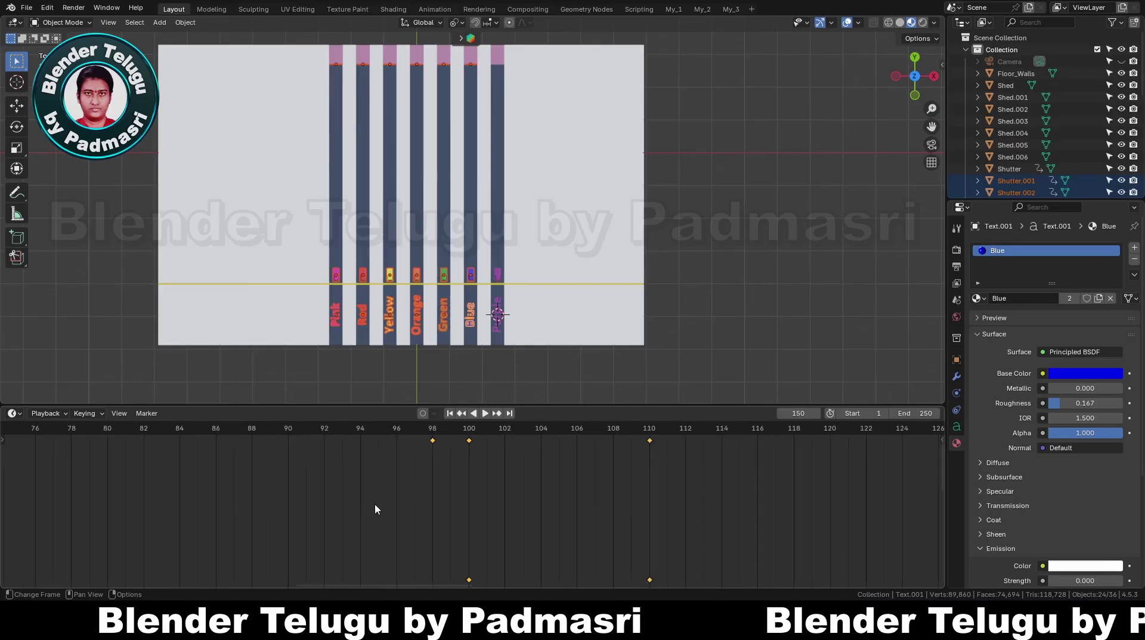
middle_click_drag(308, 510, 620, 484)
scroll(600, 484, "down", 13)
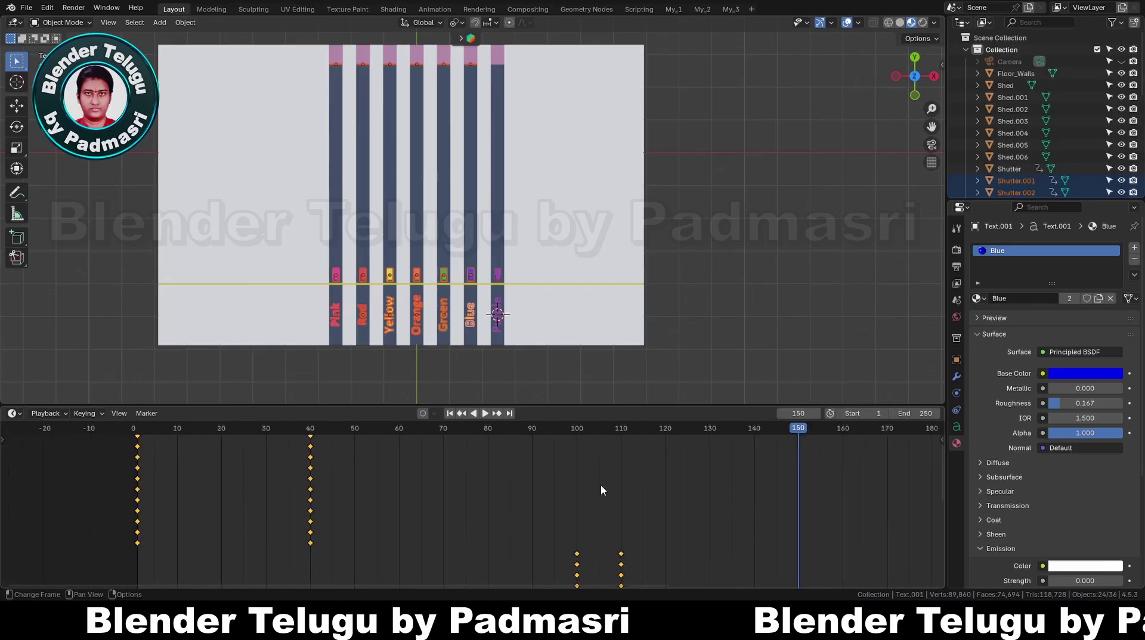
middle_click_drag(338, 492, 459, 507)
scroll(411, 495, "up", 5)
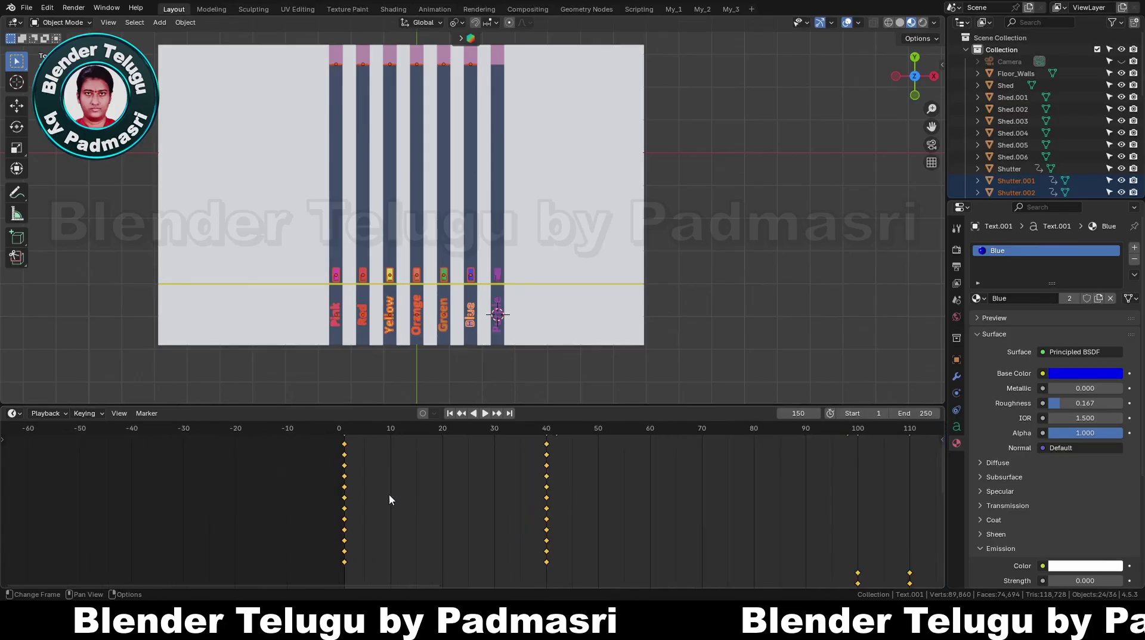
Shift the keyframes of the Blue to Pink lanes 9 frames later so they start at frame 10
scroll(386, 469, "up", 7)
middle_click_drag(302, 531, 404, 536)
scroll(361, 472, "up", 5)
middle_click_drag(361, 470, 264, 482)
scroll(263, 481, "up", 8)
scroll(264, 480, "down", 8)
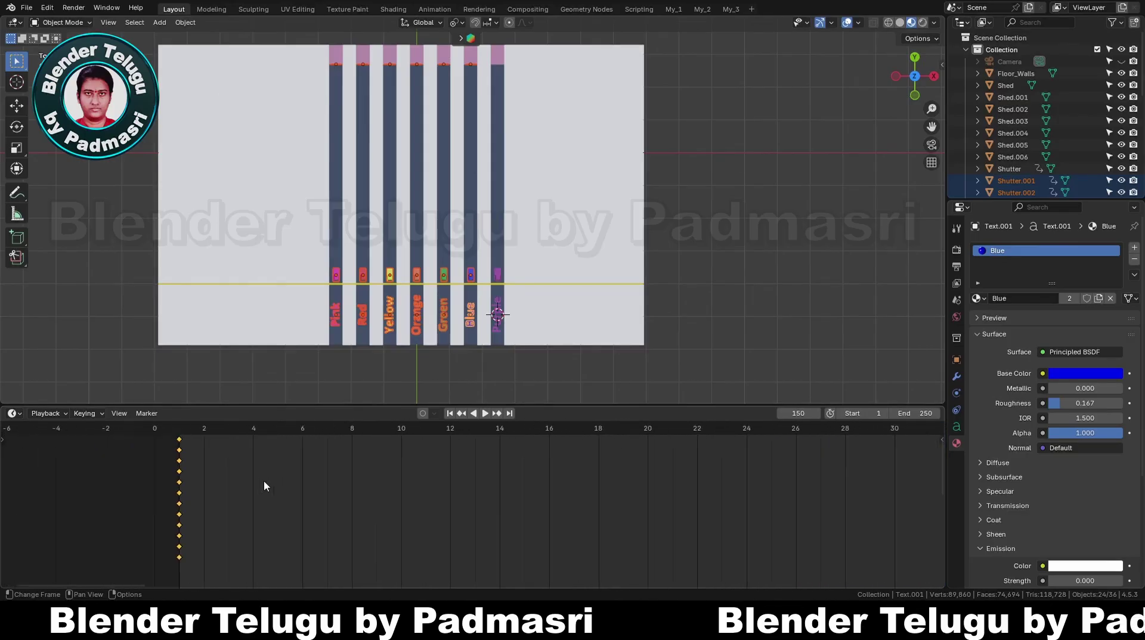
scroll(263, 481, "up", 3)
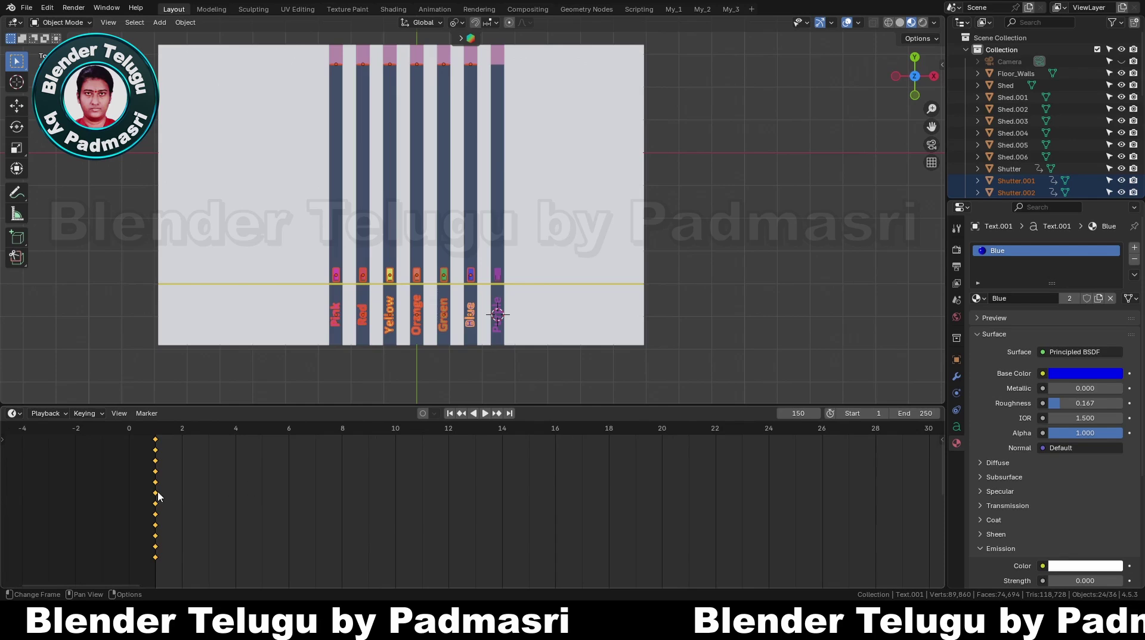
key("g")
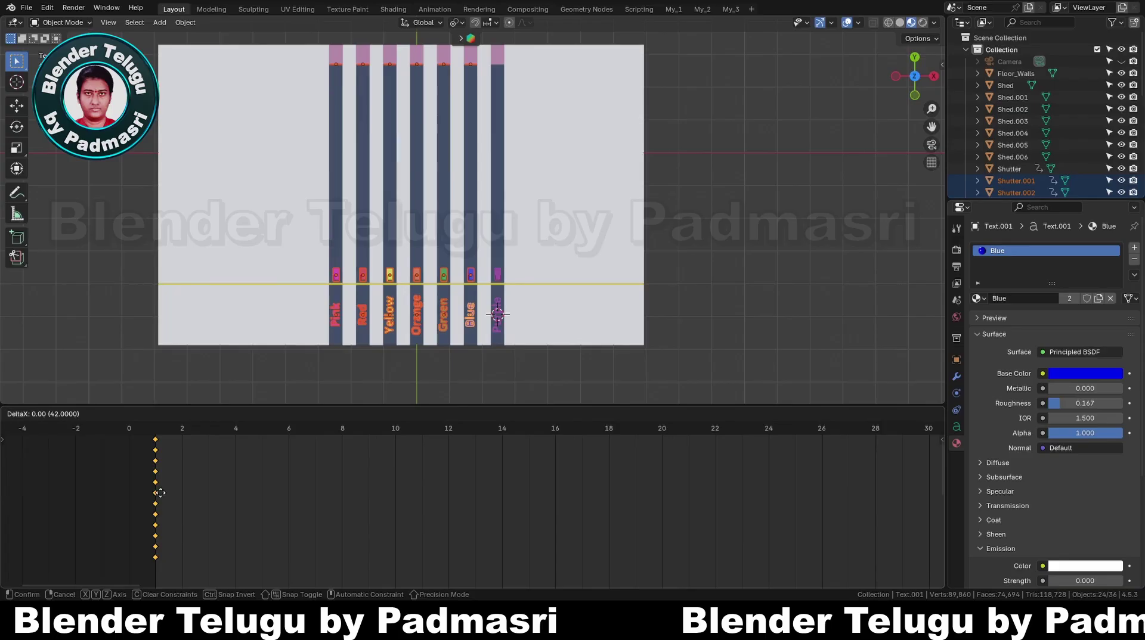
mouse_move(244, 494)
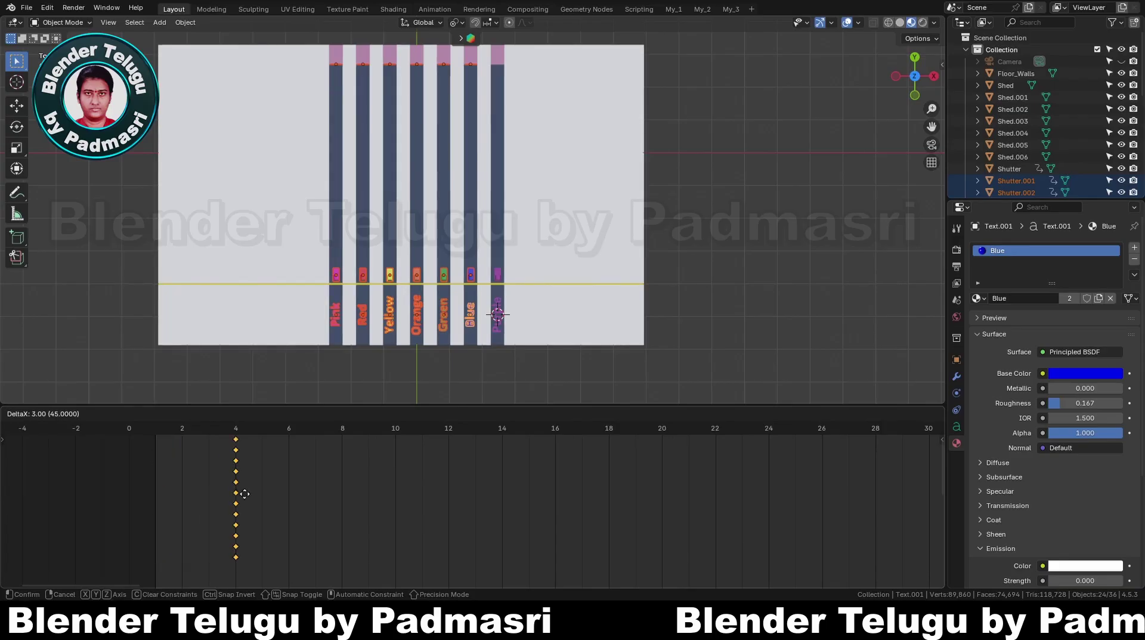
left_click(392, 493)
Deselect the Blue lane's objects and shift the remaining lanes' keyframes 10 frames later to start at frame 20
middle_click_drag(508, 483, 361, 495)
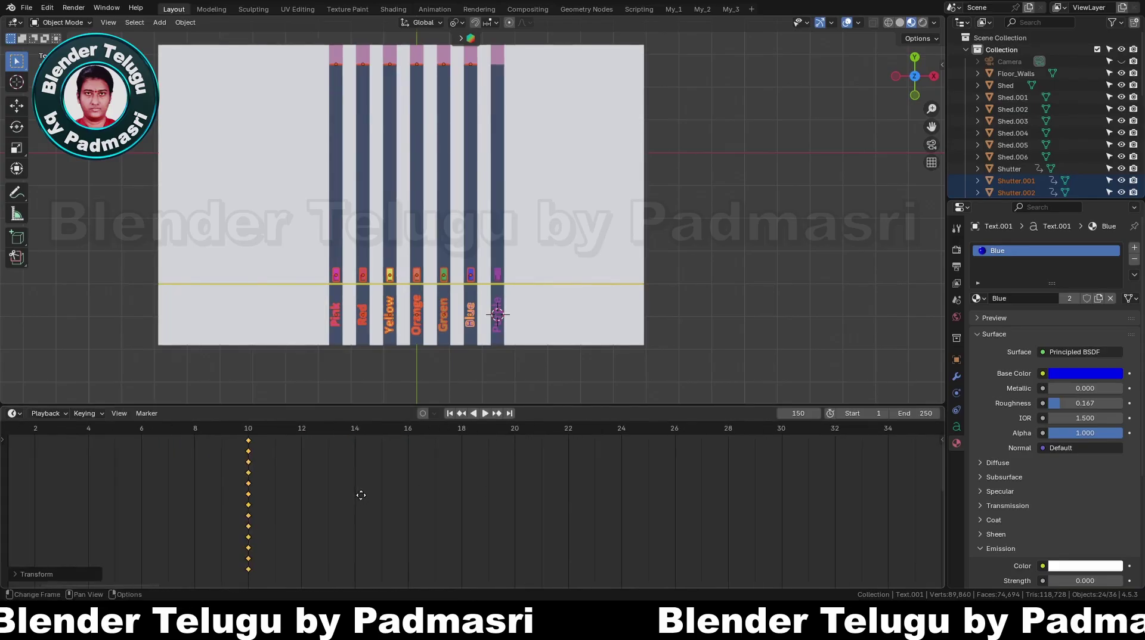
scroll(492, 228, "down", 2)
left_click_drag(467, 94, 502, 326)
key("g")
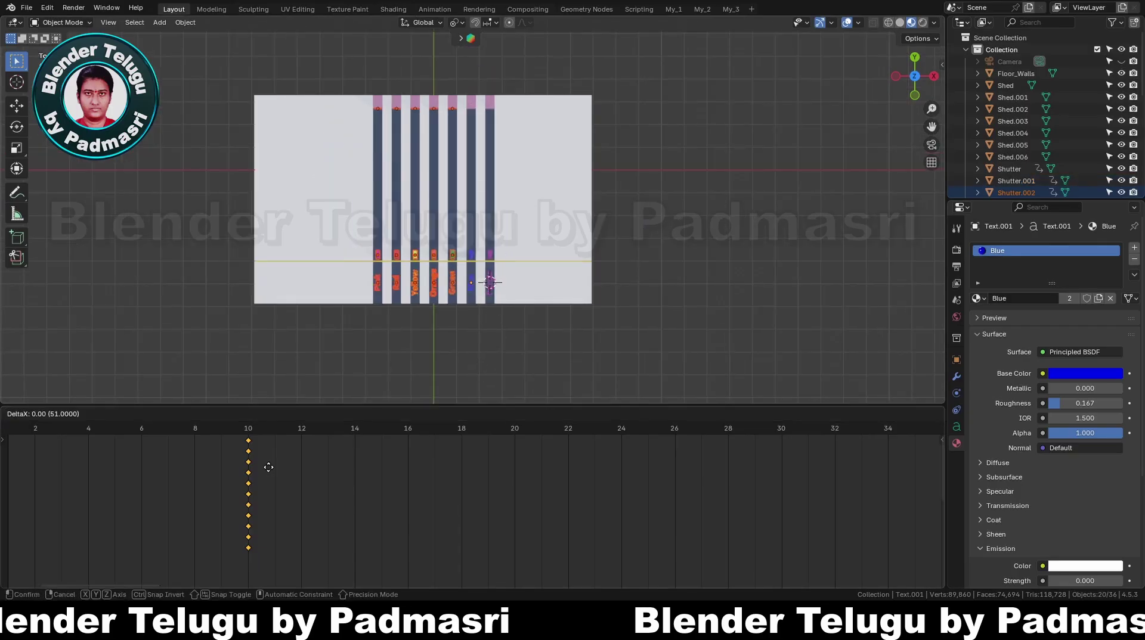
left_click(530, 455)
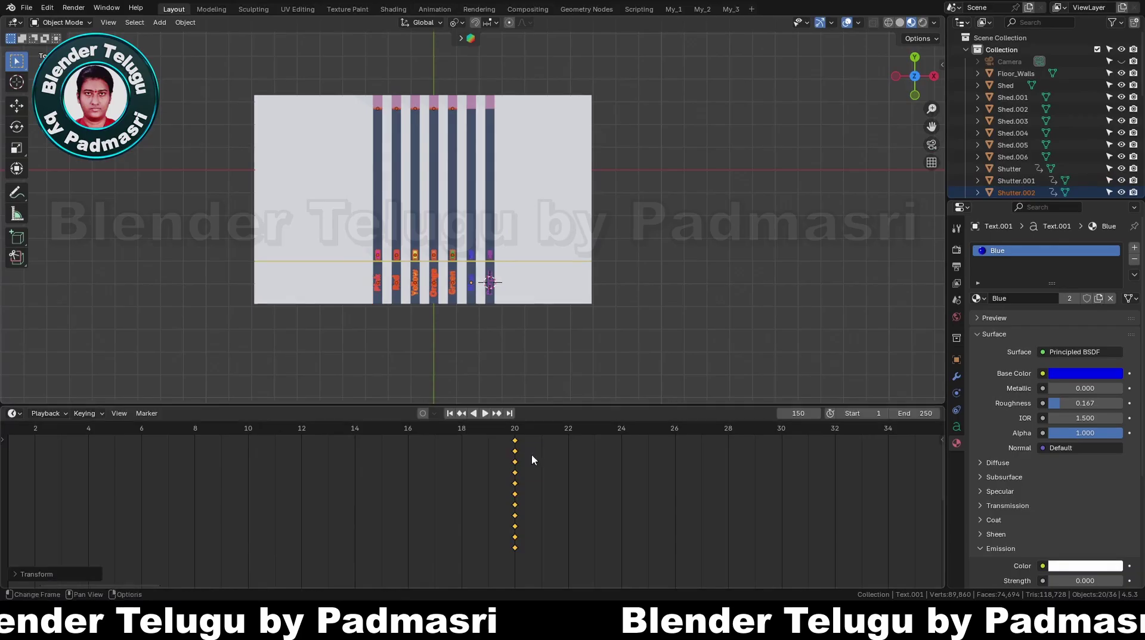
Deselect the Green lane's objects and shift the remaining lanes' keyframes 10 frames later to start at frame 30
left_click_drag(445, 87, 468, 307, "ctrl")
key("g")
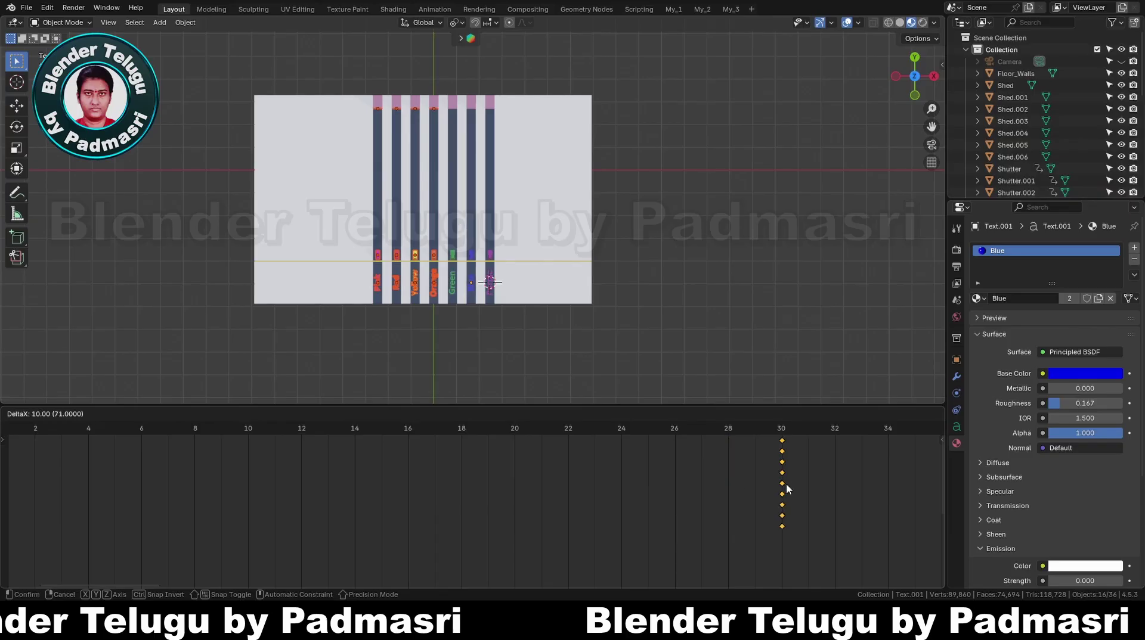
left_click(785, 489)
Deselect the Orange lane's objects and shift the remaining lanes' keyframes 10 frames later to start at frame 40
left_click_drag(420, 70, 477, 311)
middle_click_drag(597, 451, 164, 447)
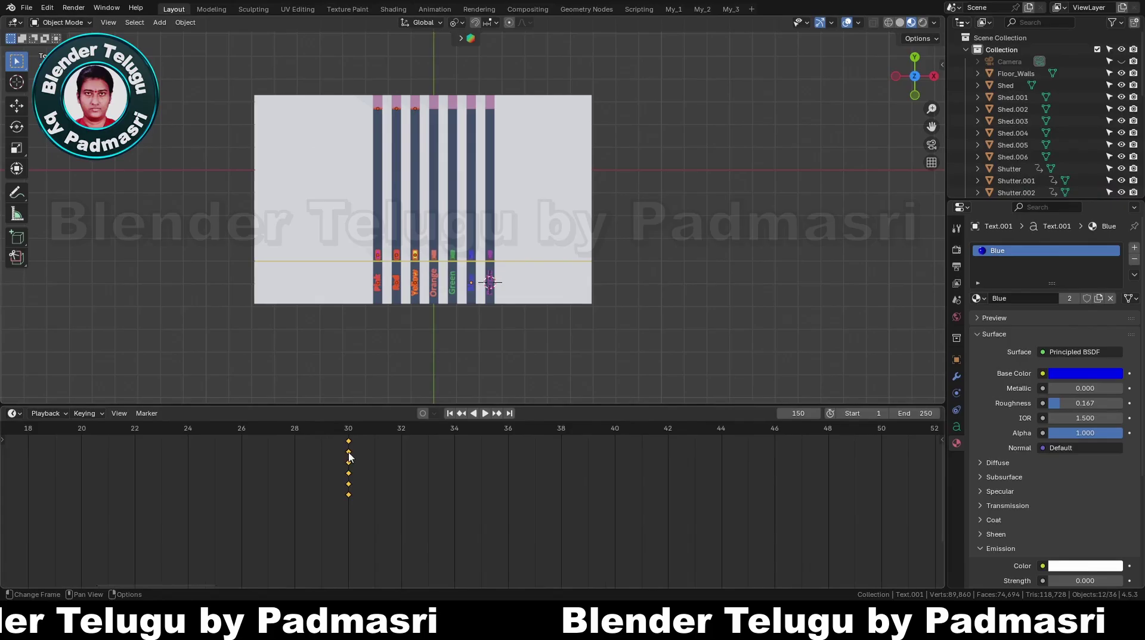
key("g")
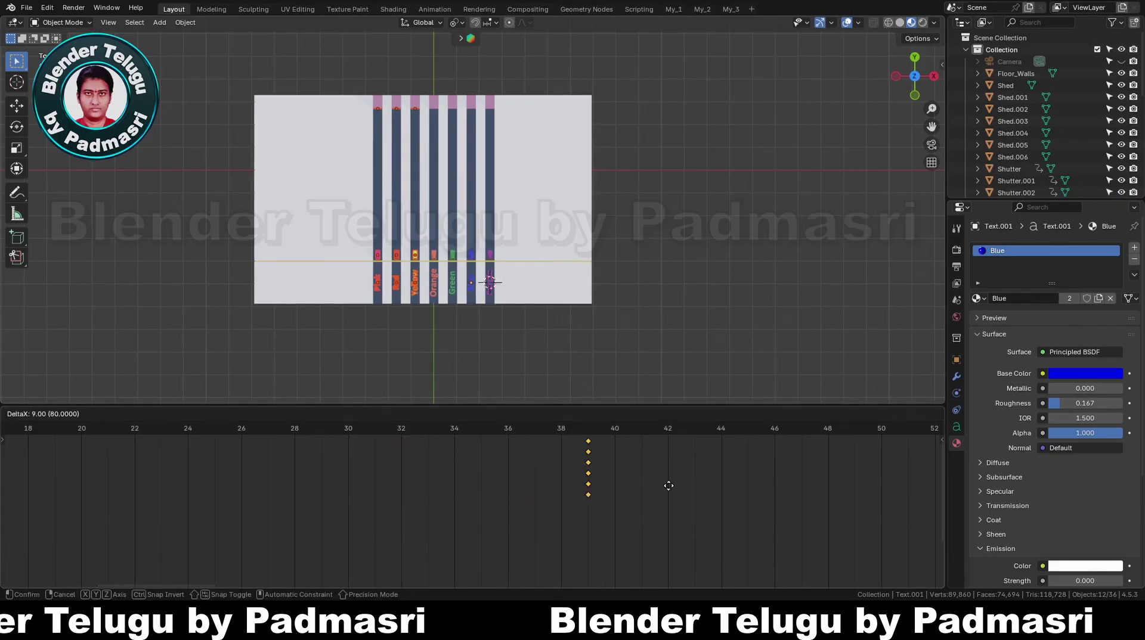
left_click(688, 486)
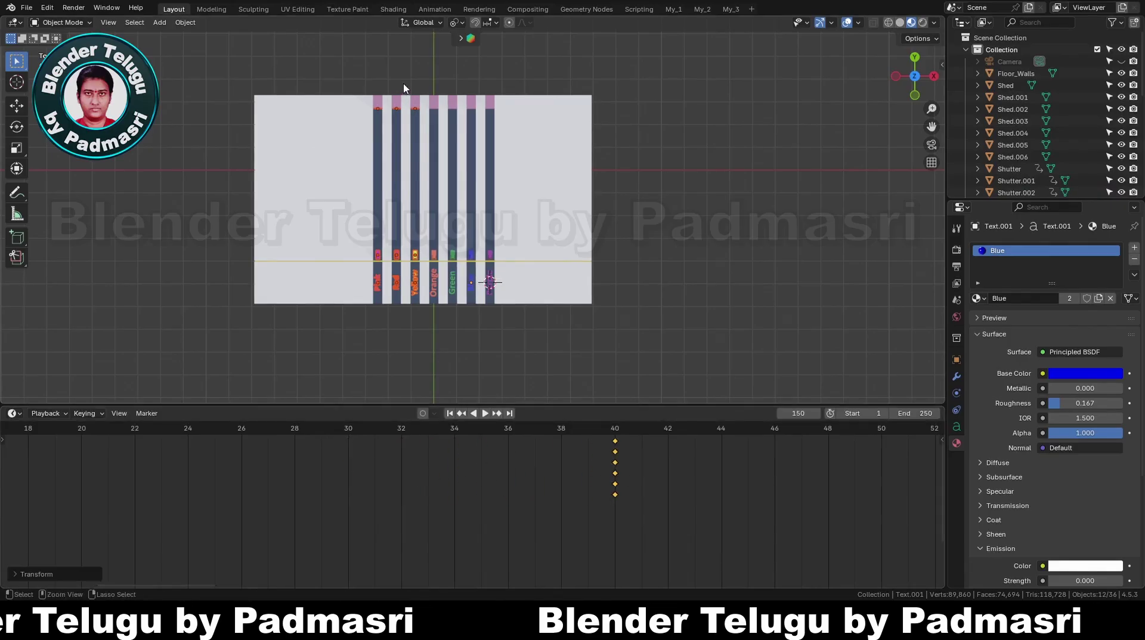
Deselect the Yellow lane's objects and shift the Red and Pink lanes' keyframes 10 frames later to start at frame 50
left_click_drag(403, 88, 474, 353, "ctrl")
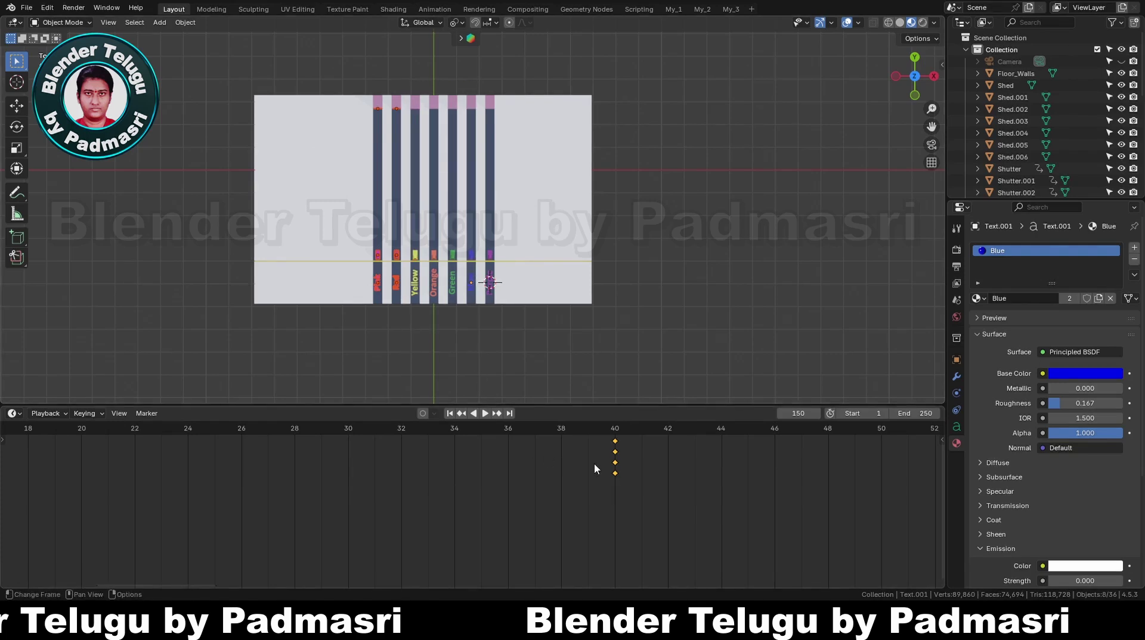
key("g")
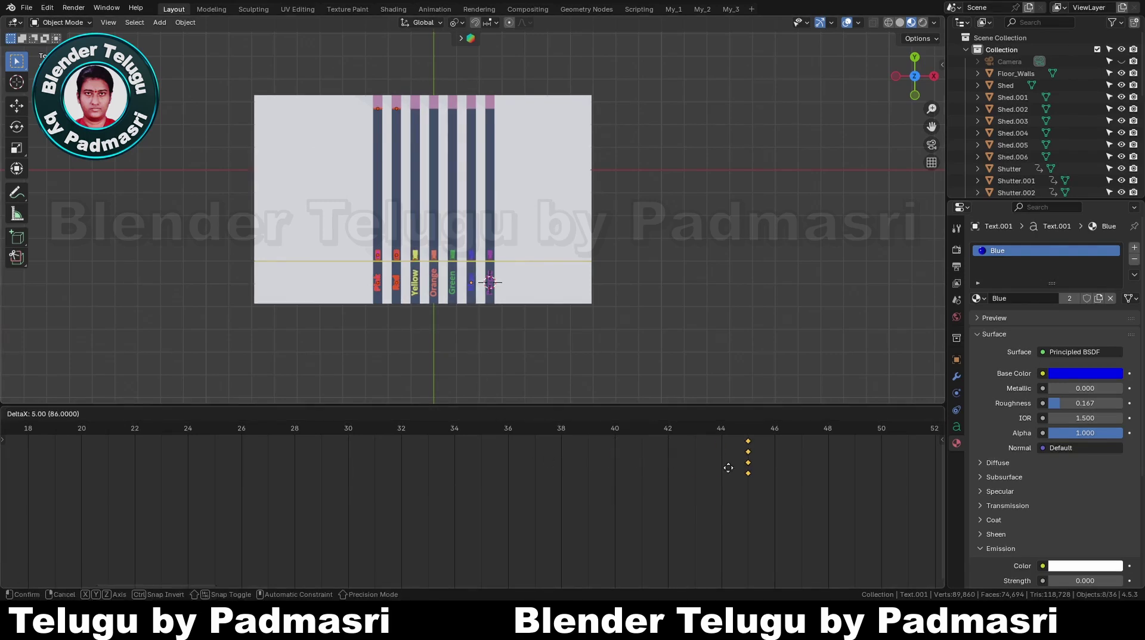
left_click(863, 474)
middle_click_drag(864, 475, 459, 486)
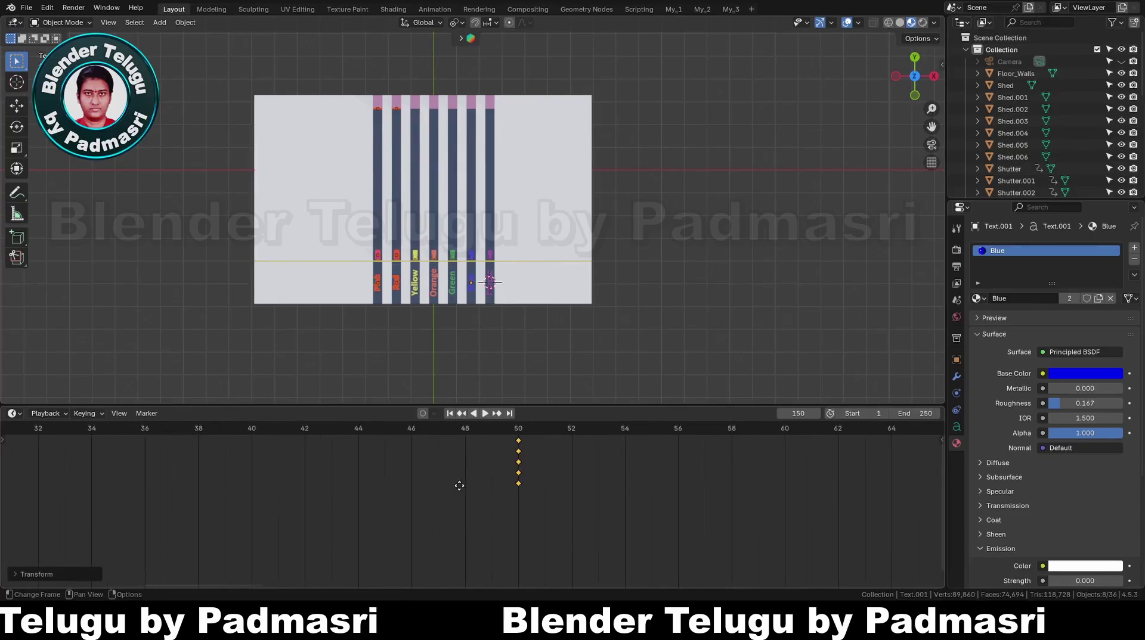
Deselect the Red lane's objects and shift the Pink lane's keyframes 10 frames later to start at frame 60
left_click_drag(387, 88, 449, 314, "ctrl")
key("g")
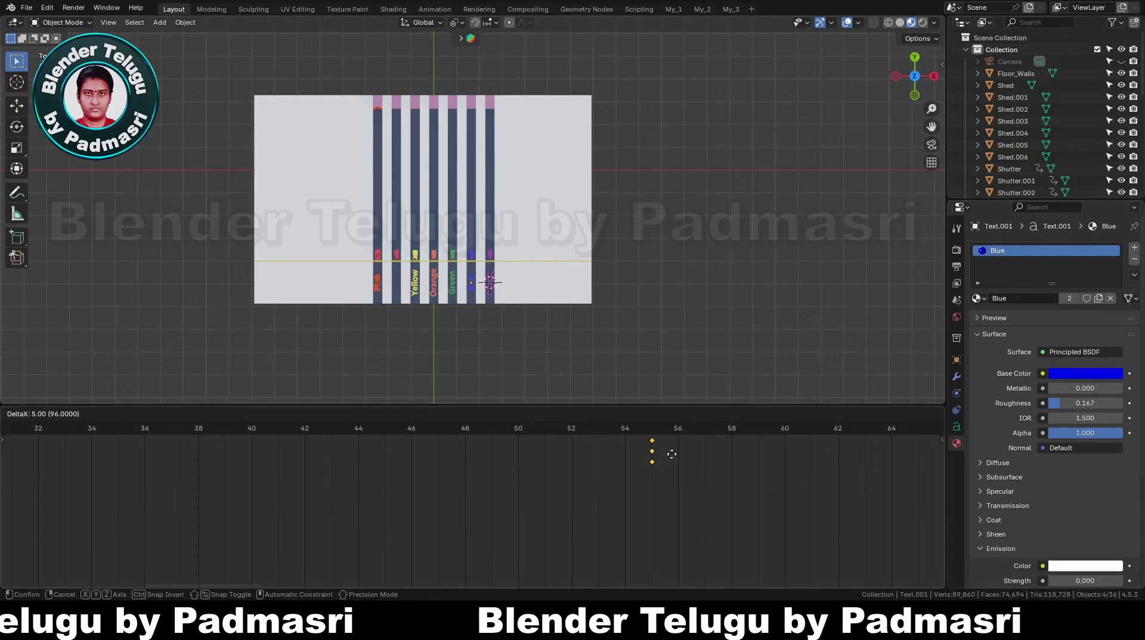
left_click(787, 455)
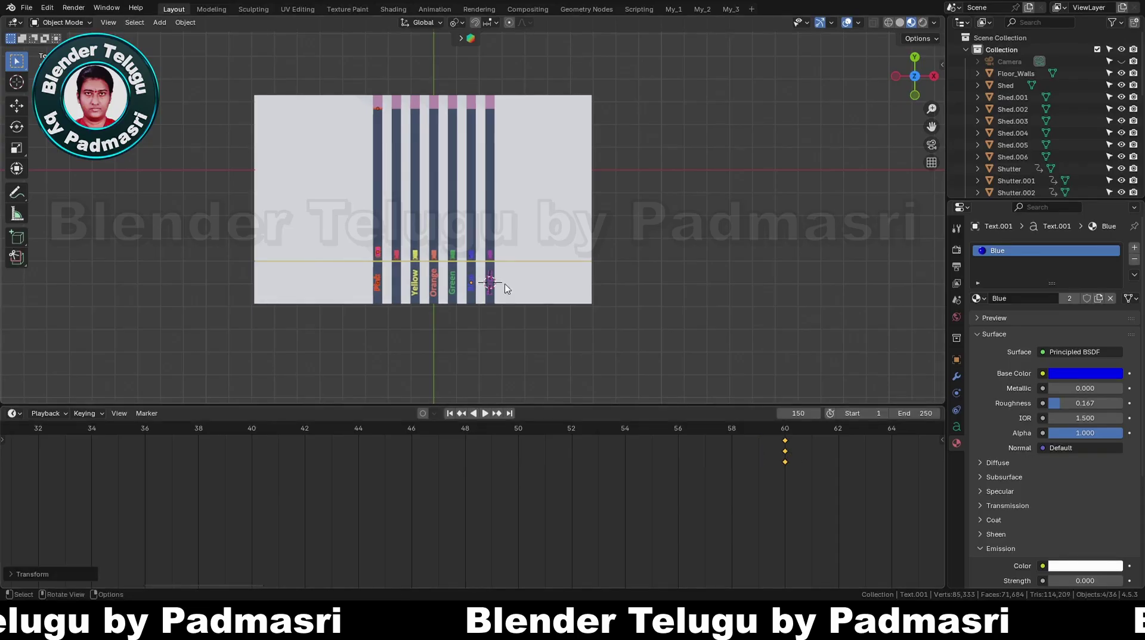
Play the staggered animation from the first frame in a maximised perspective view and inspect the scene in rendered shading
middle_click_drag(504, 289, 475, 252)
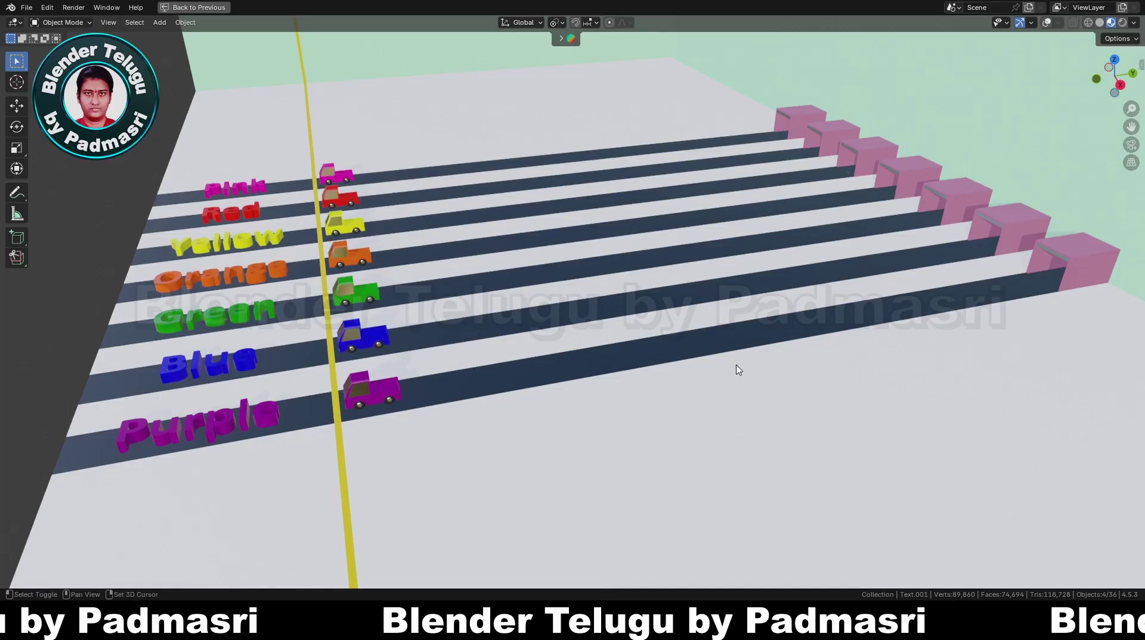
key("shift+Left")
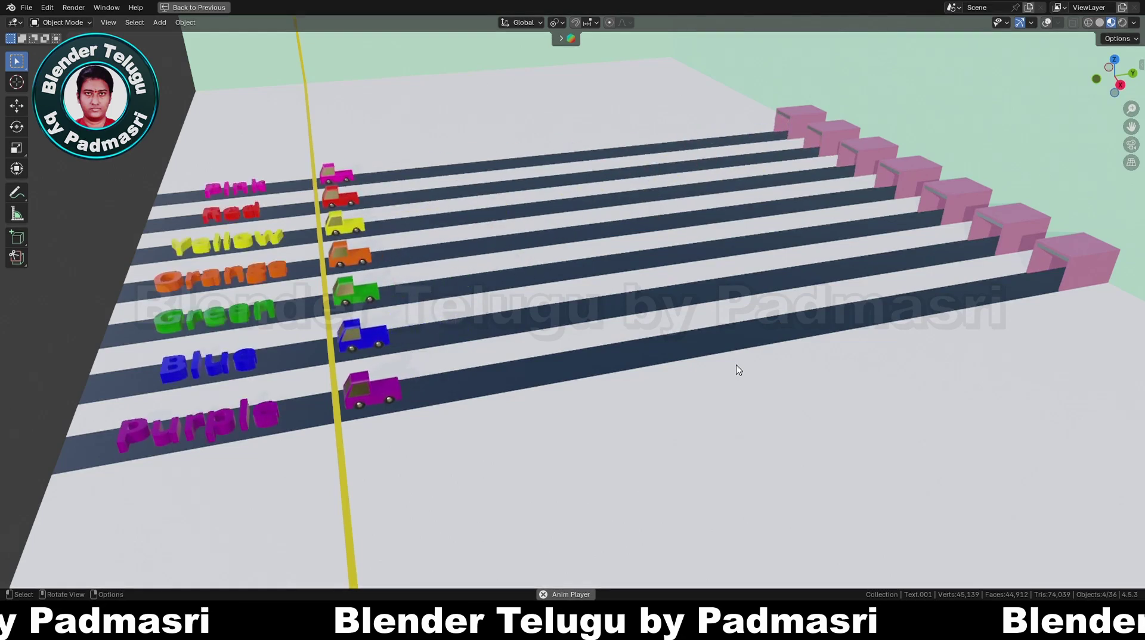
mouse_move(515, 358)
middle_mouse_down()
mouse_move(570, 349)
mouse_move(527, 362)
middle_mouse_up()
left_click(1122, 23)
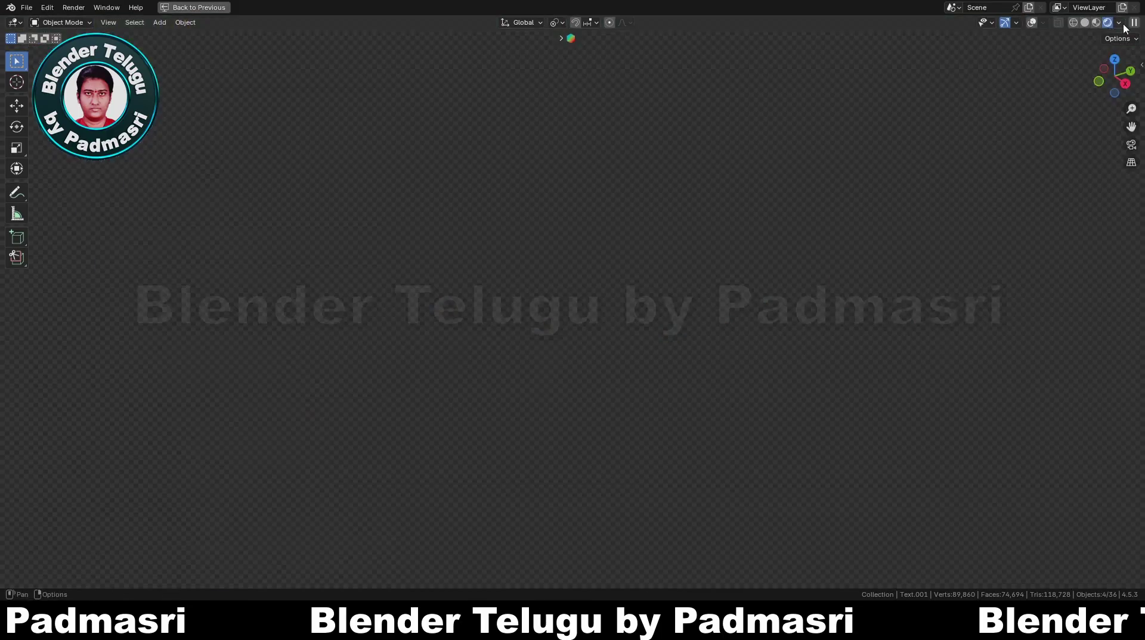
middle_click_drag(730, 276, 829, 239)
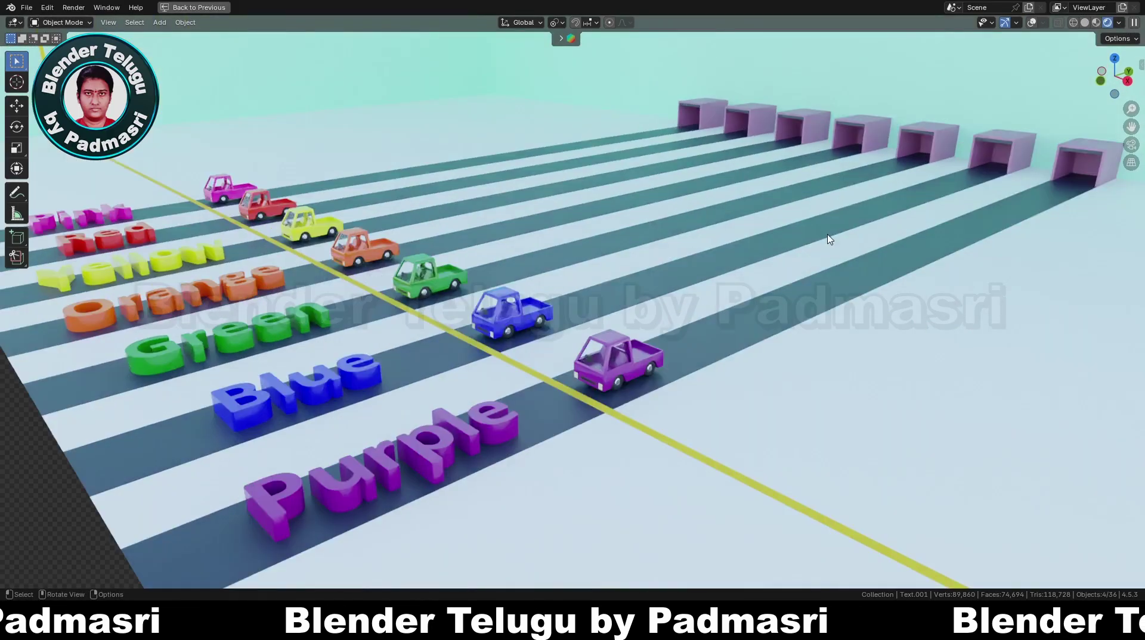